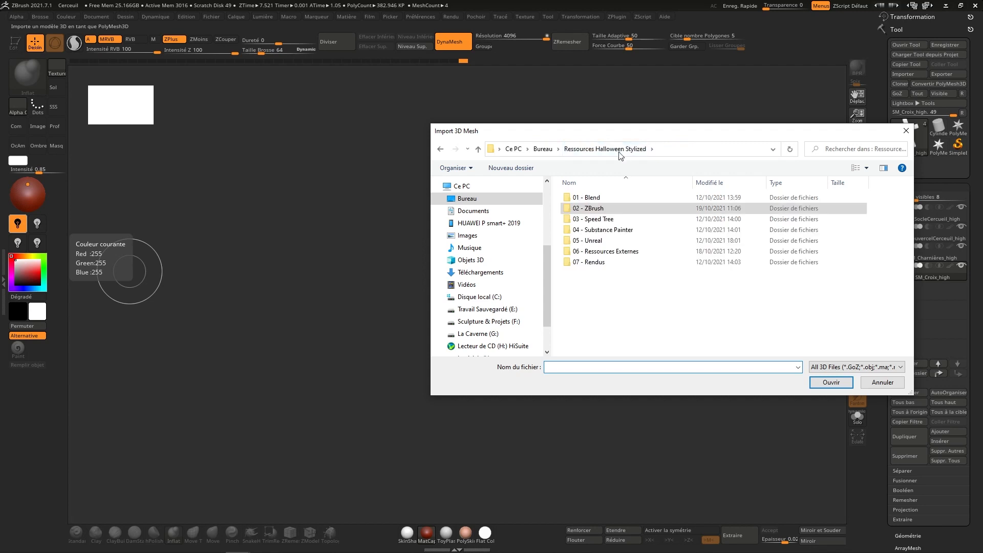
Import SM_PierreTombaleSubstance_low.fbx from the 01 - Blend > Export > Substance folder, keeping the default FBX import options.
double_click(599, 199)
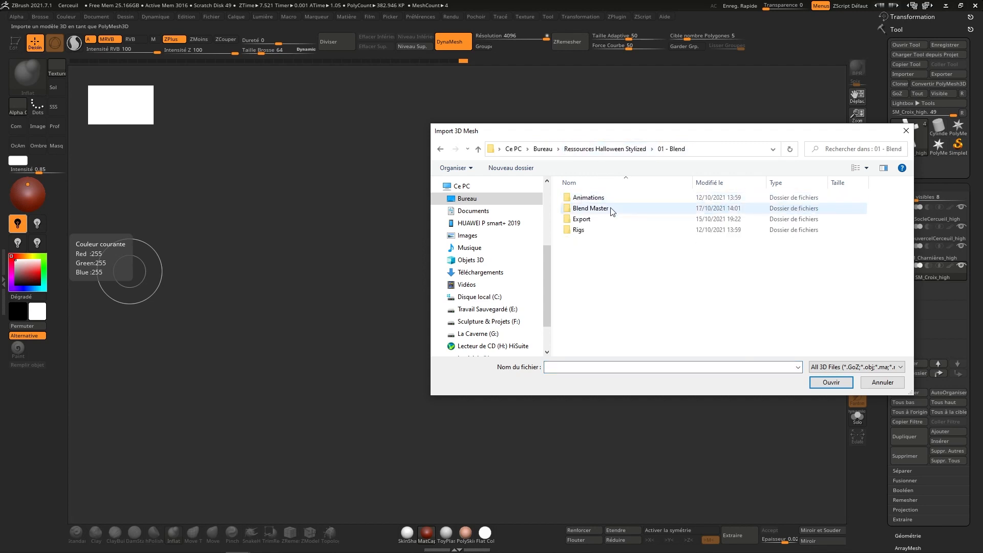
double_click(586, 219)
double_click(587, 219)
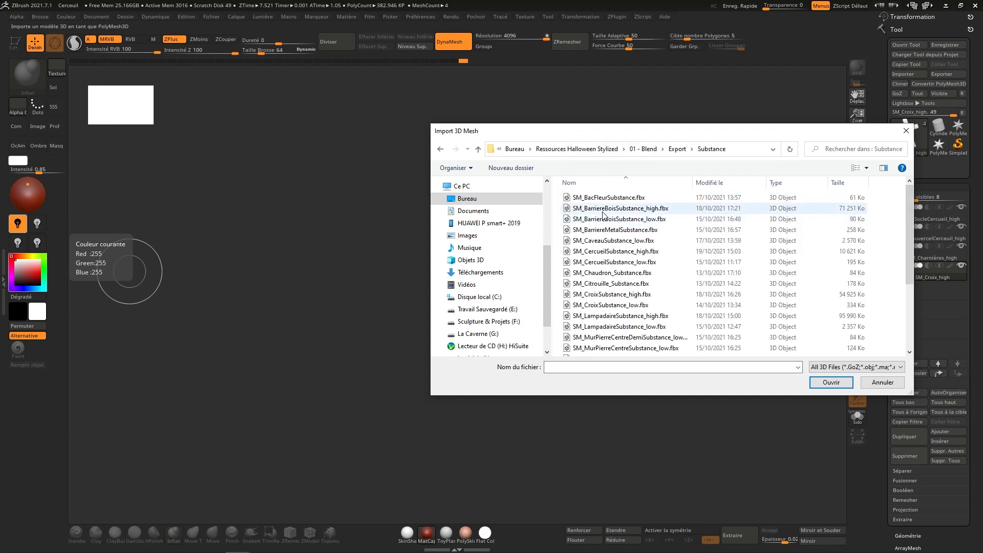
left_click_drag(910, 208, 904, 277)
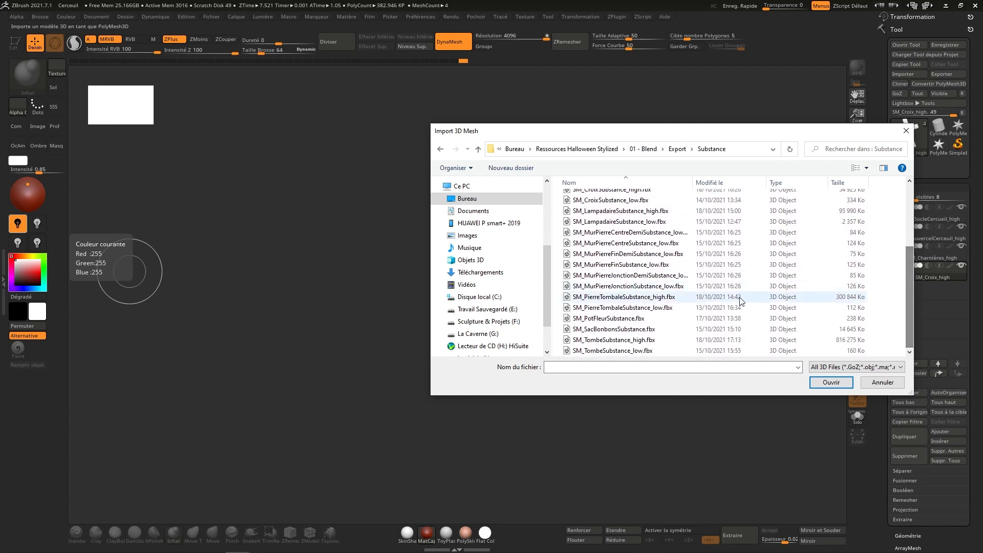
left_click(660, 308)
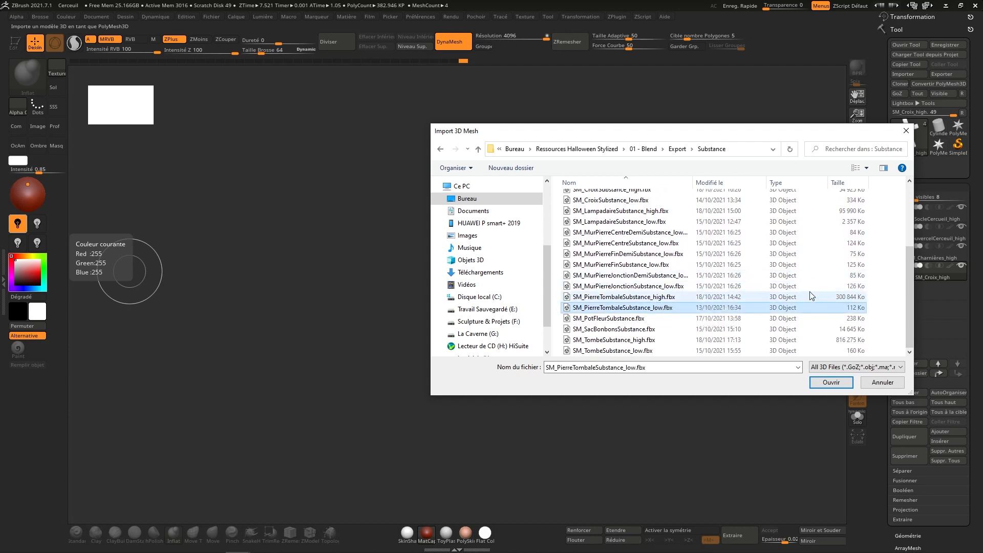
left_click(828, 383)
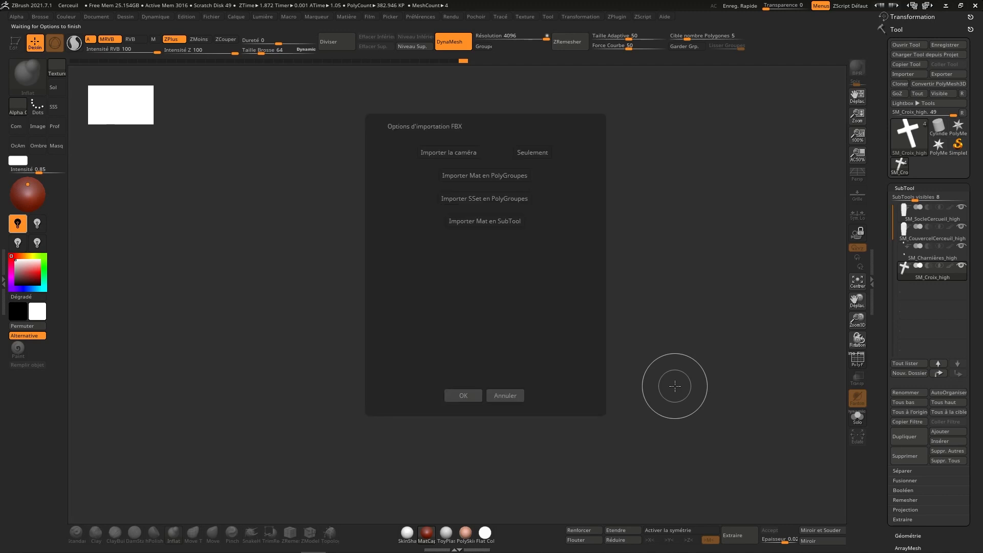
left_click(466, 395)
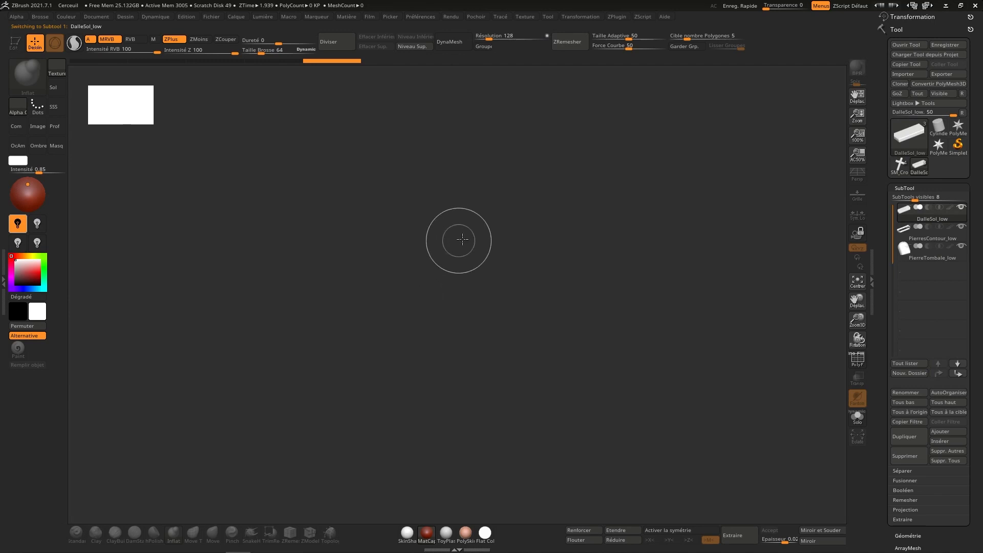
Draw the imported tombstone on the canvas and apply DynaMesh at resolution 128 to the PierresContour_low subtool.
left_click_drag(465, 235, 466, 441)
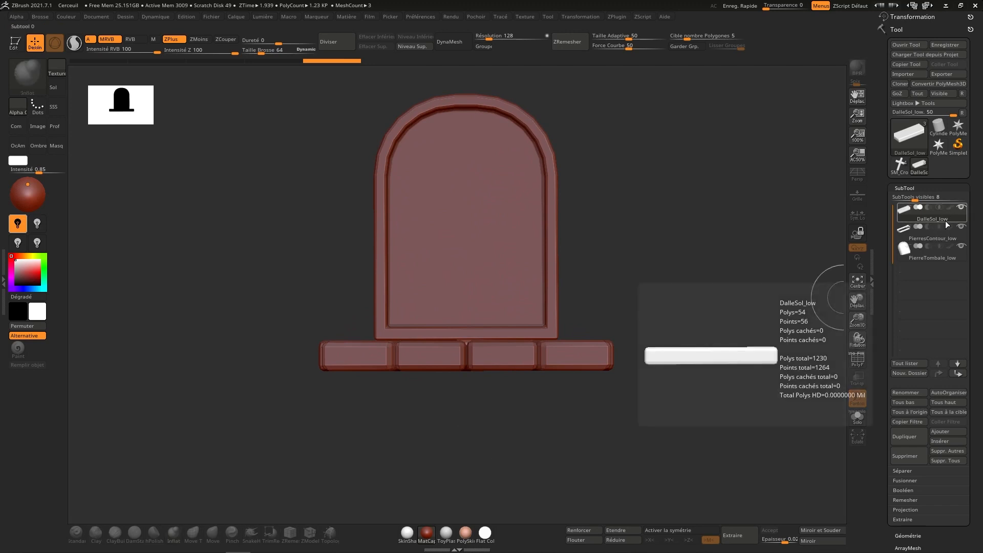
mouse_move(944, 238)
mouse_move(942, 255)
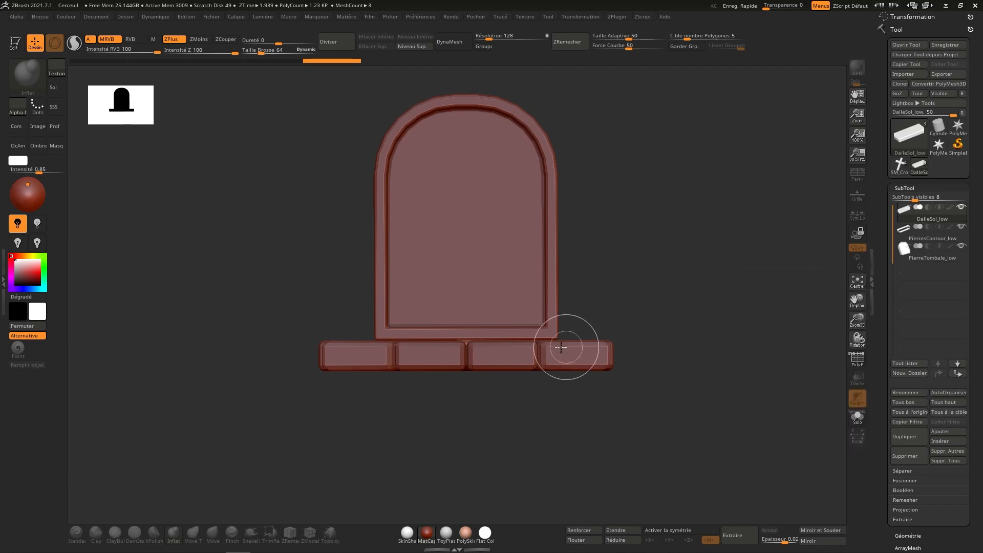
left_click(938, 236)
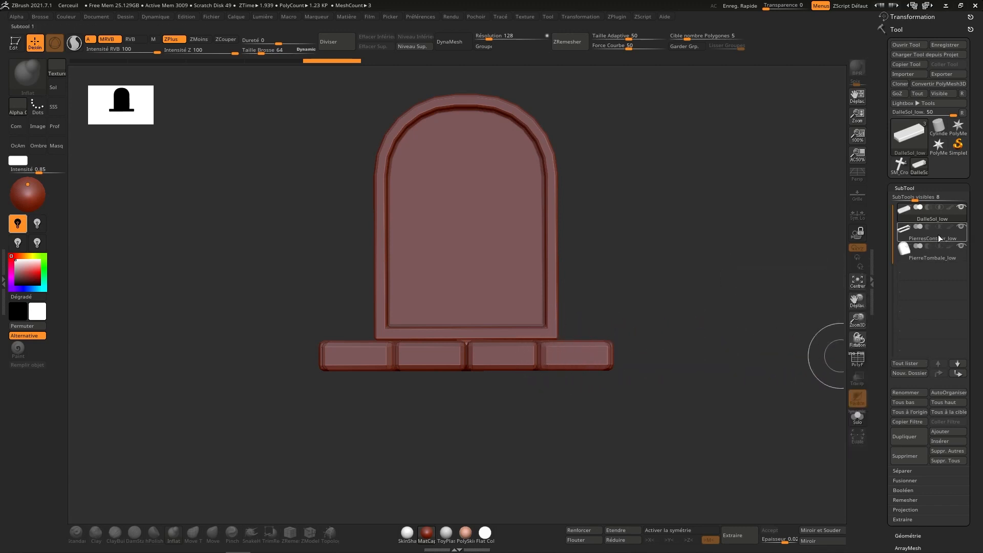
left_click(459, 42)
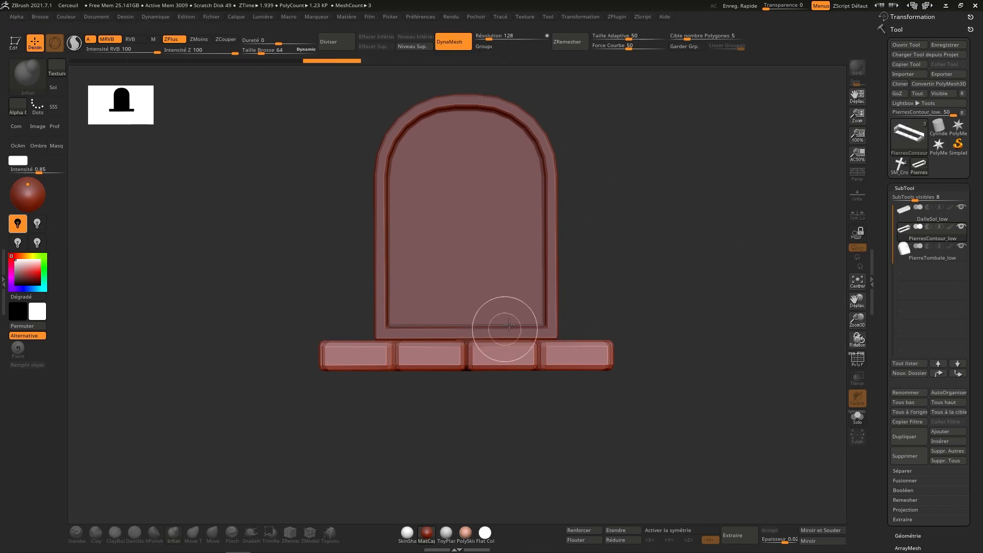
Clear the canvas of the stray copy, redraw the tombstone at its centre and enter Edit mode.
right_click_drag(505, 348, 503, 375)
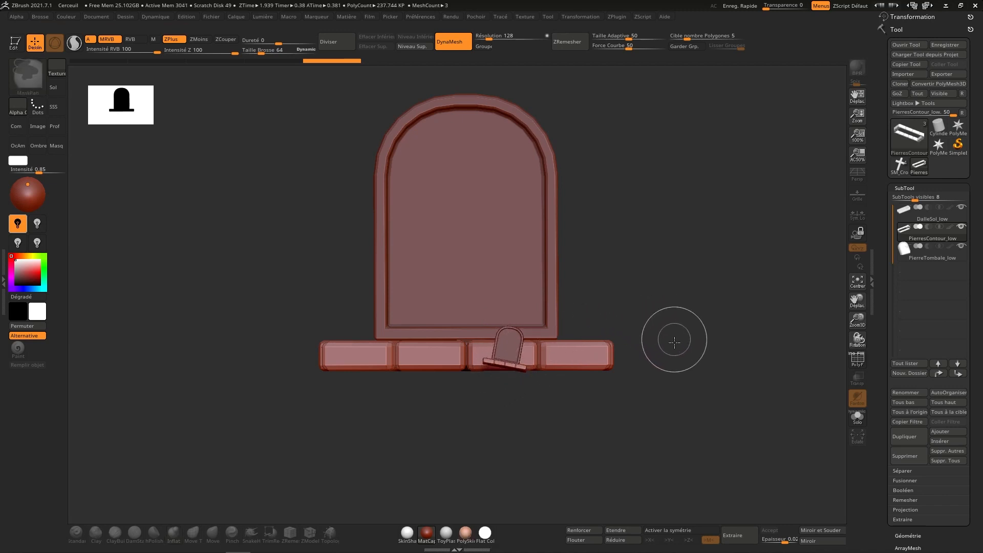
key("ctrl+z")
key("ctrl+n")
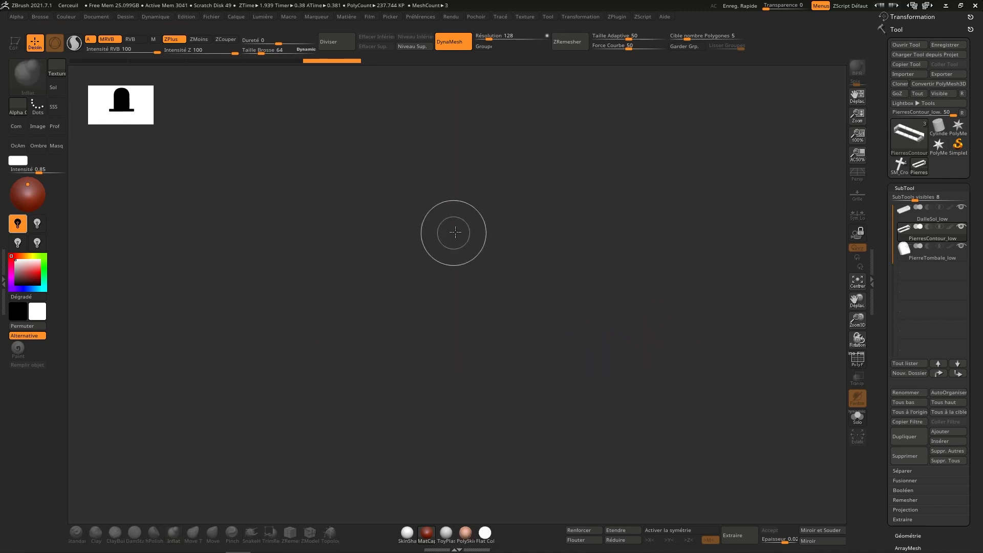
left_click_drag(460, 221, 463, 453)
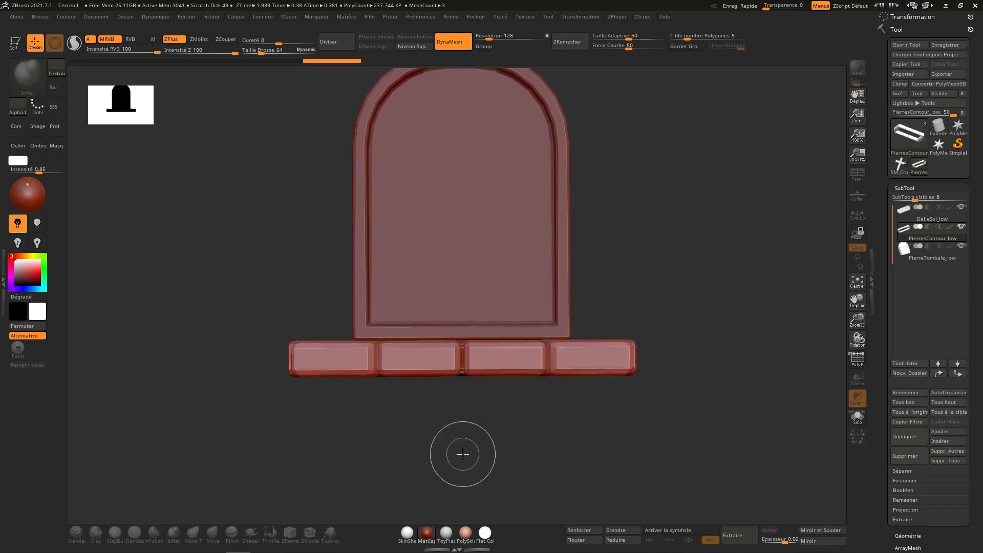
left_click(15, 44)
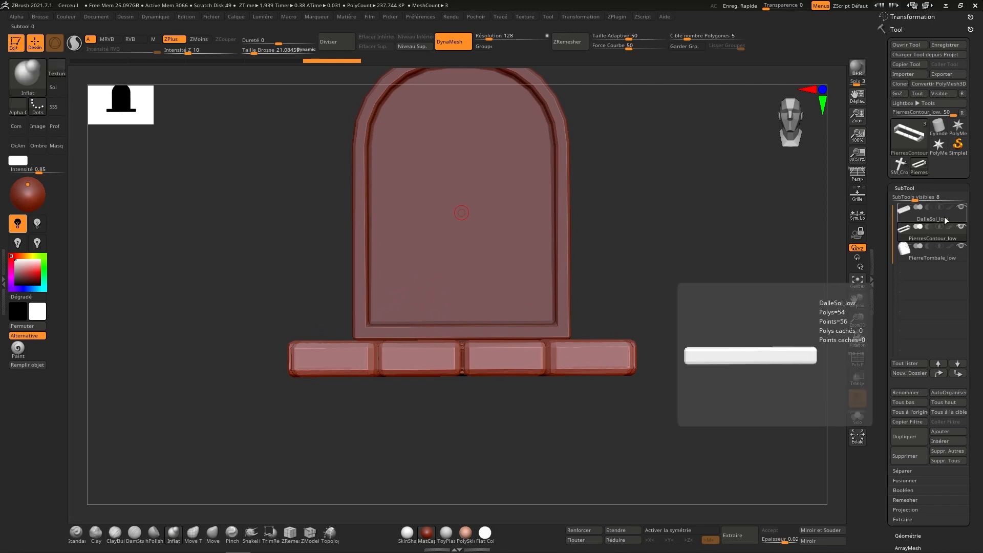
Recalculate the DynaMesh on PierresContour_low and examine the joints between the contour stones.
mouse_move(944, 236)
mouse_move(938, 257)
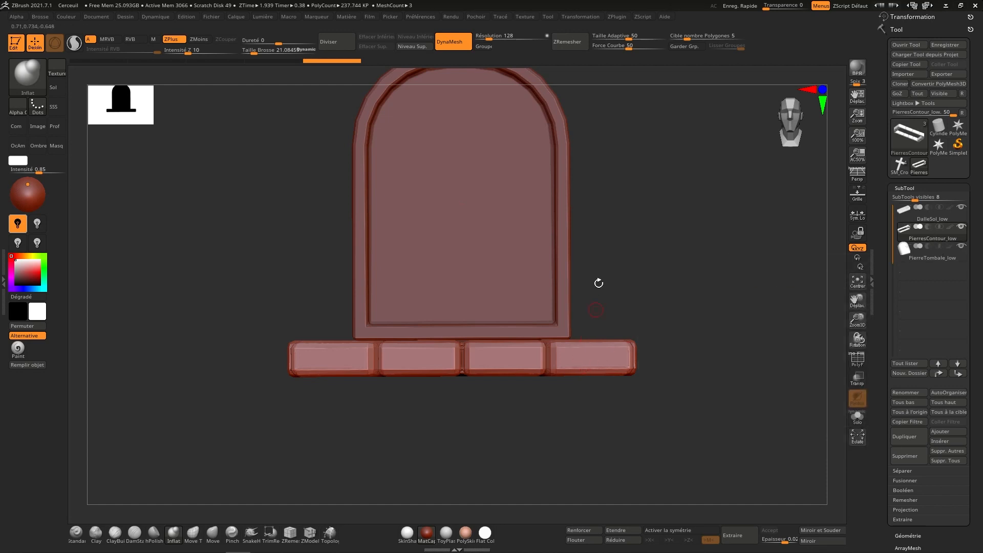
key("ctrl")
left_click_drag(734, 190, 689, 254, "ctrl")
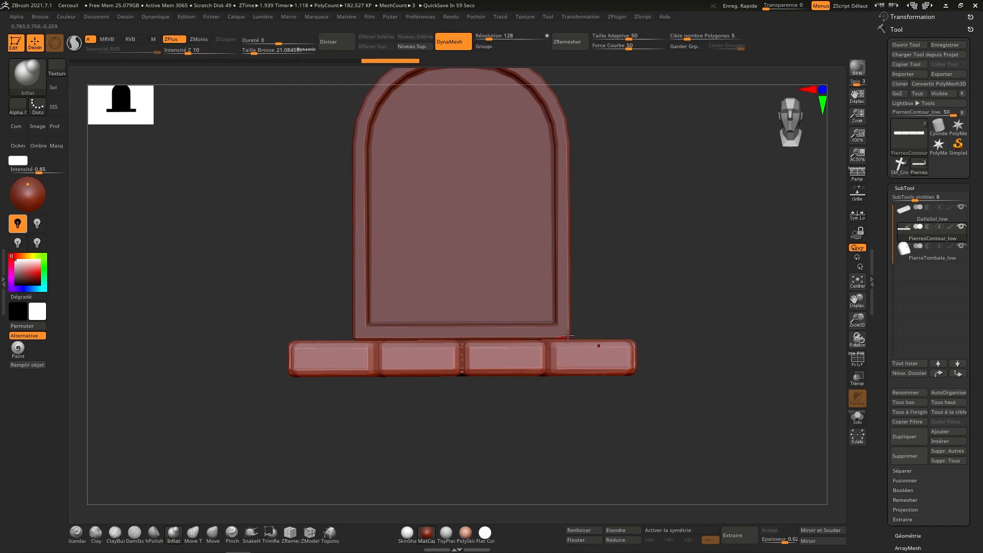
mouse_move(568, 336)
left_mouse_down()
mouse_move(558, 348)
mouse_move(565, 342)
left_mouse_up()
key("s")
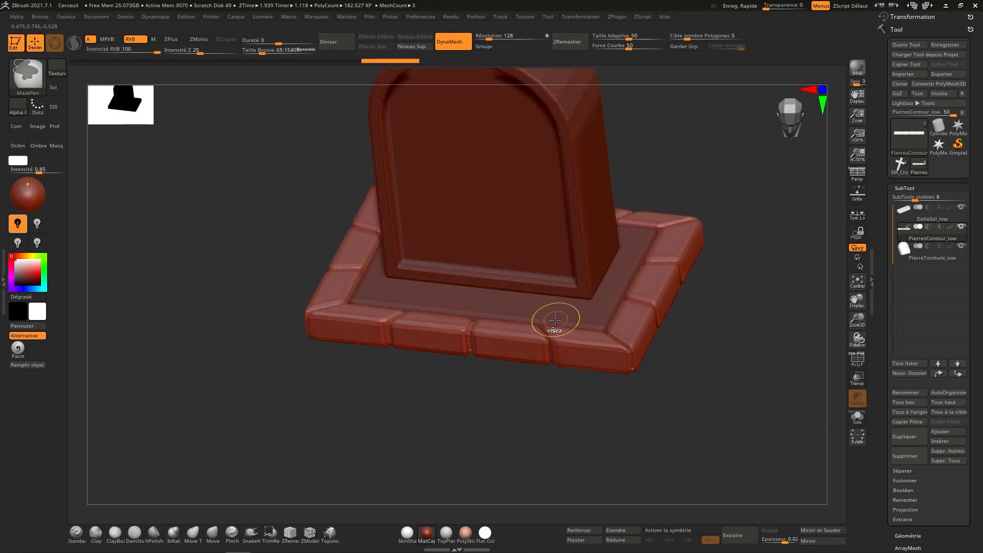
mouse_move(556, 323)
right_mouse_down("ctrl")
mouse_move(552, 398)
mouse_move(531, 328)
mouse_move(546, 314)
mouse_move(541, 357)
mouse_move(559, 309)
right_mouse_up("ctrl")
left_click(779, 139)
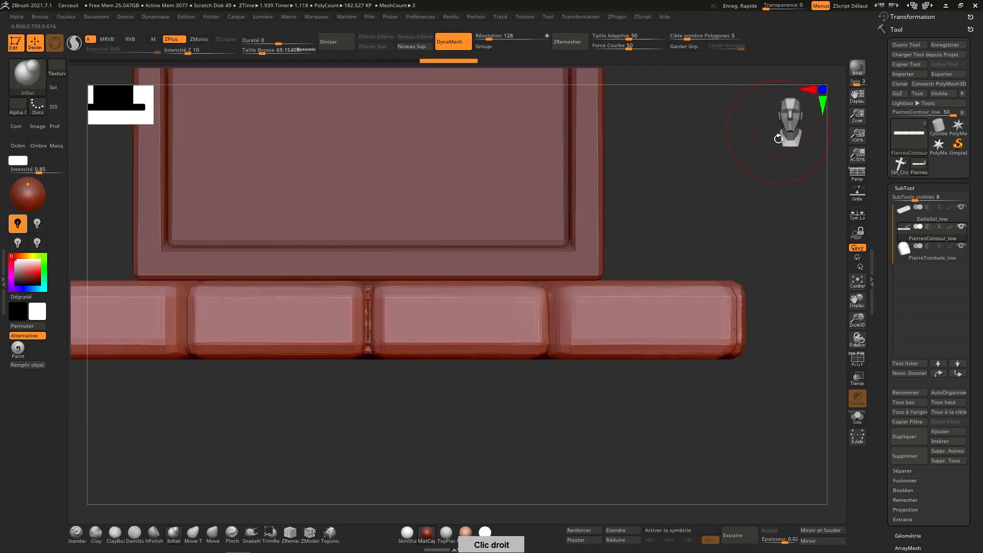
Undo the DynaMesh on the contour stones and check their original shape from below.
key("ctrl")
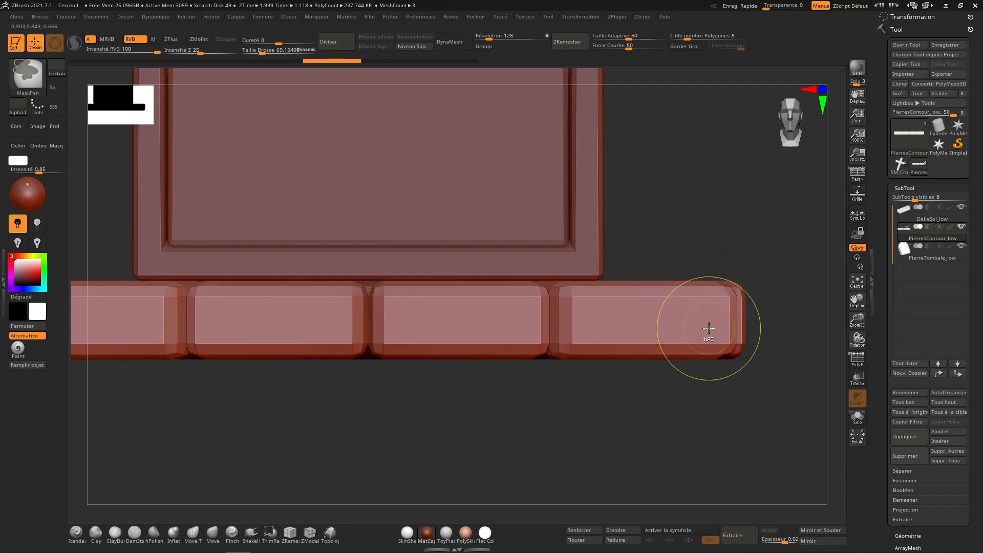
right_click(687, 328)
right_click_drag(685, 329, 669, 254, "ctrl")
right_click_drag(754, 331, 821, 276)
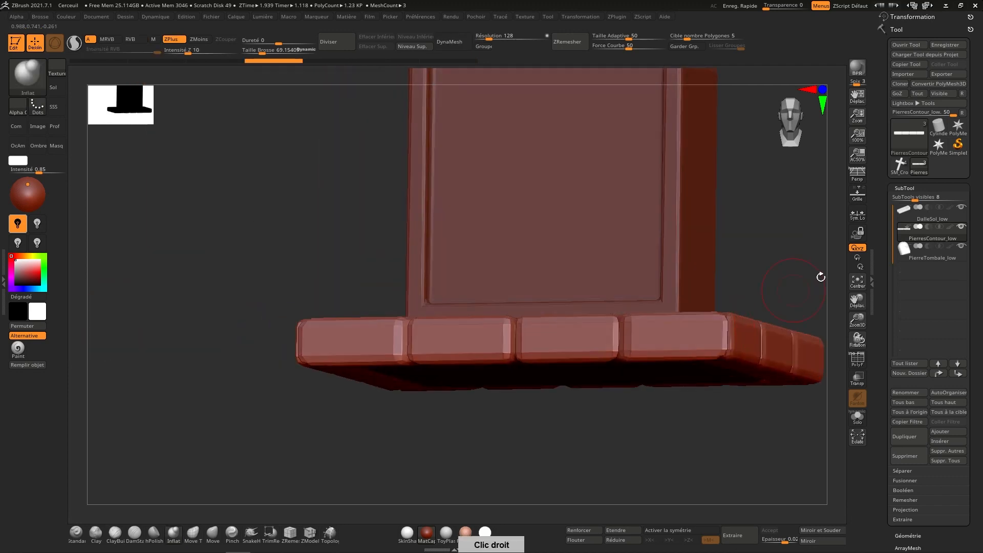
Display the polyframe and assign automatic polygroups to the individual stones of PierresContour_low.
left_click(857, 174)
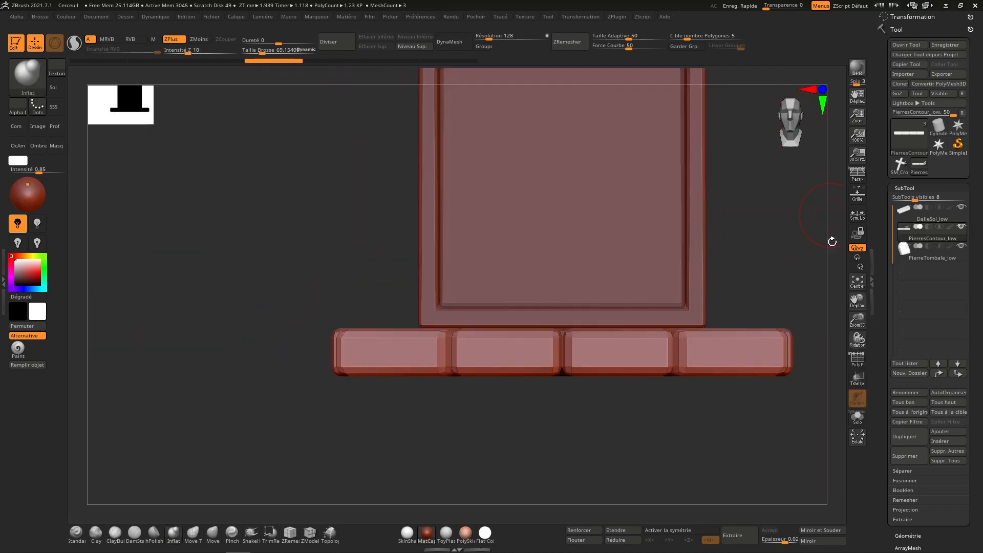
left_click(862, 365)
right_click_drag(748, 366, 686, 348)
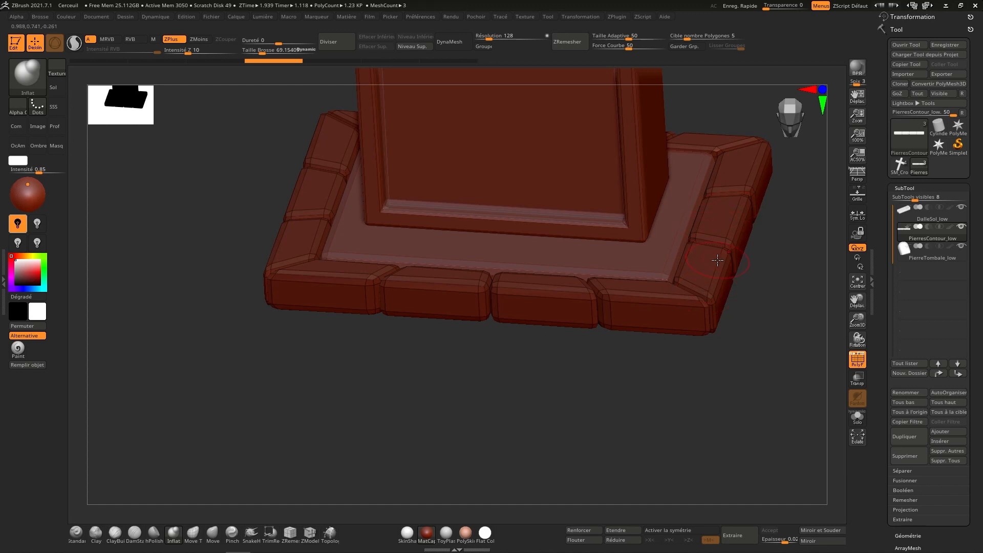
scroll(976, 338, "down", 5)
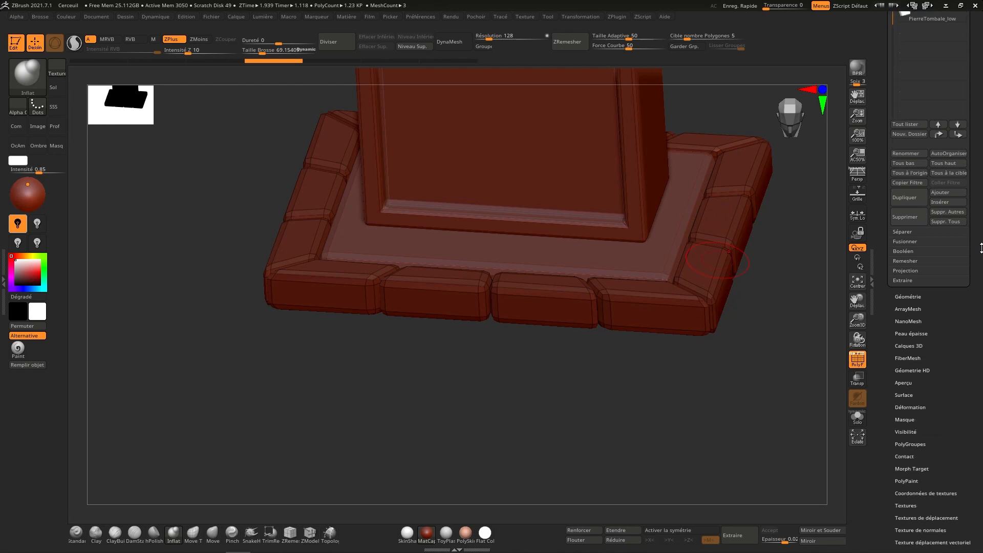
left_click(917, 427)
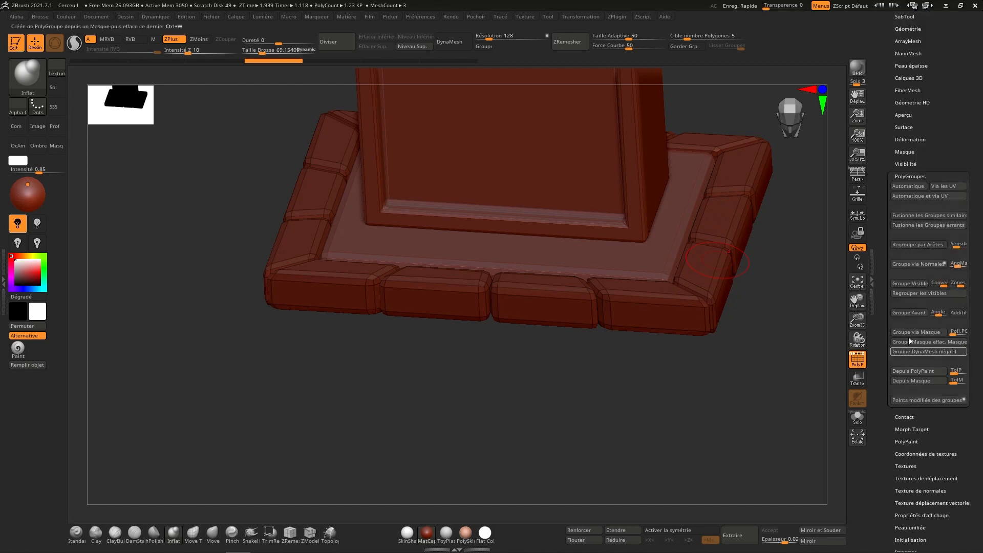
left_click(905, 186)
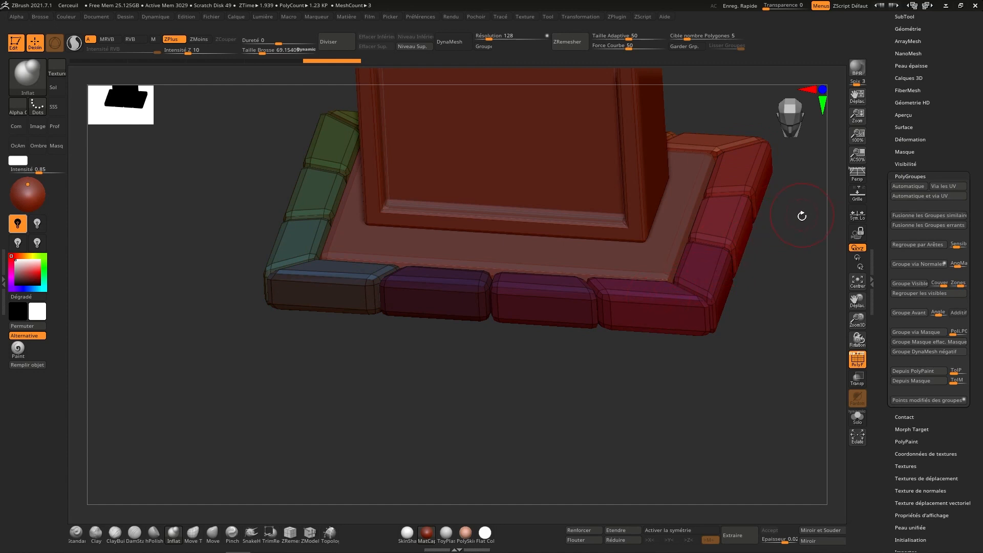
Apply DynaMesh to PierresContour_low at resolution 1024 with the option that keeps polygroups enabled.
left_click_drag(978, 182, 971, 266)
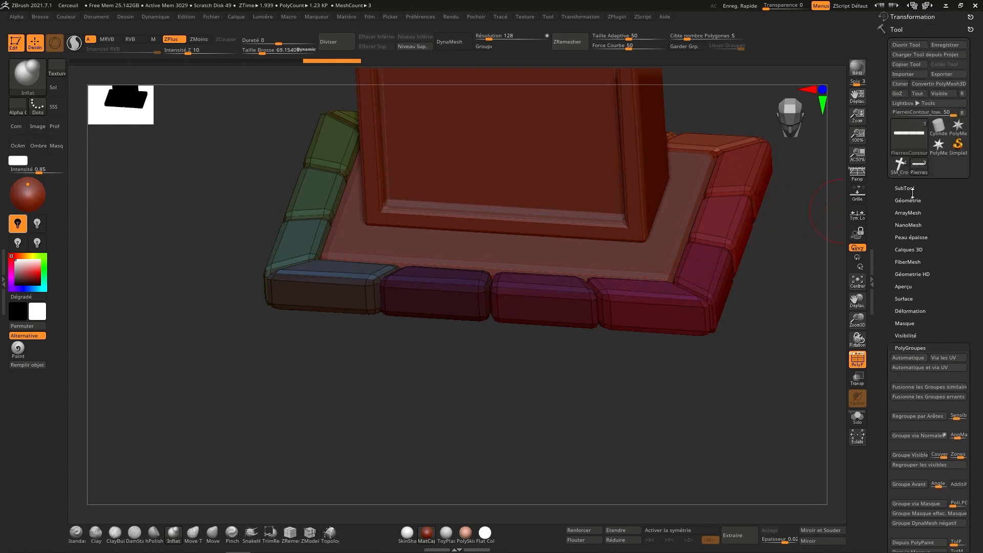
left_click(912, 189)
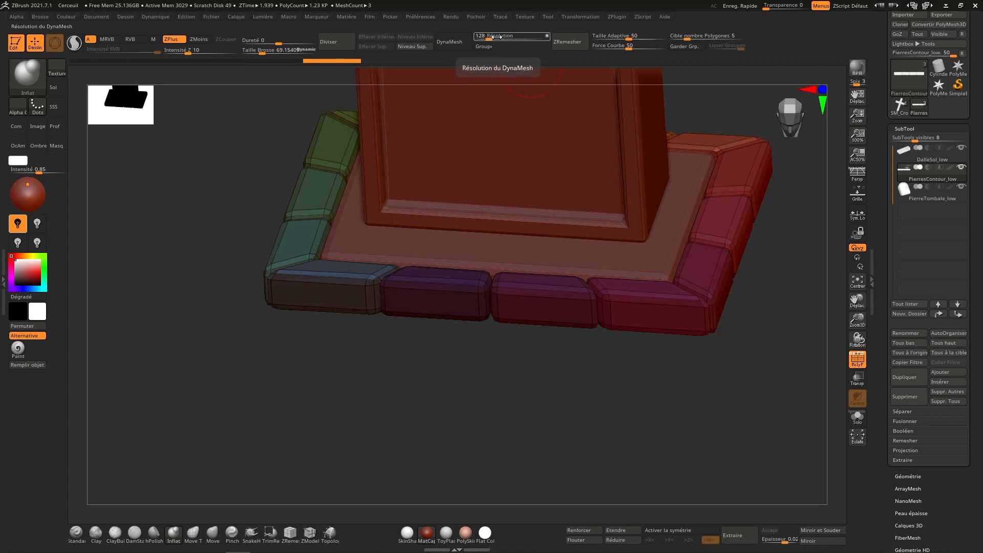
left_click_drag(487, 34, 498, 31)
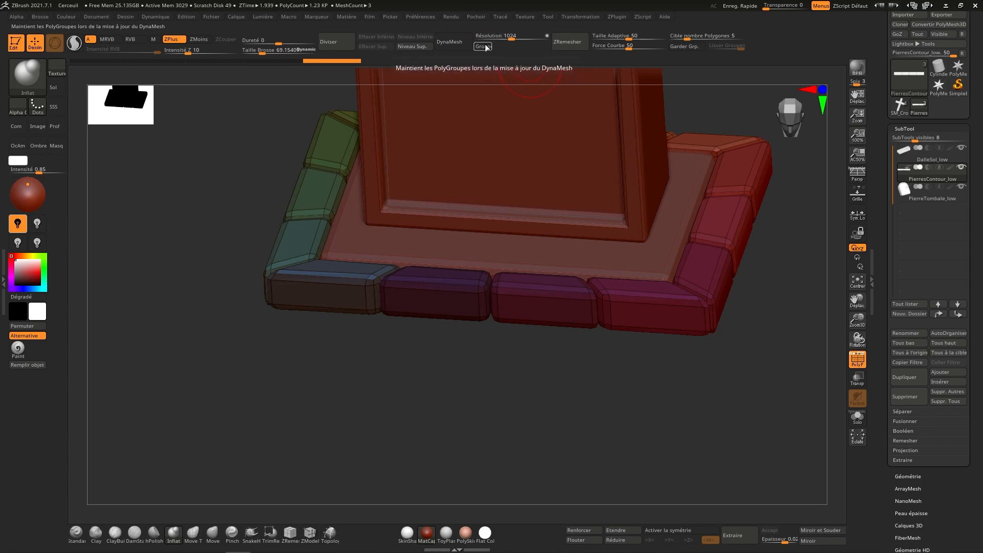
left_click(483, 46)
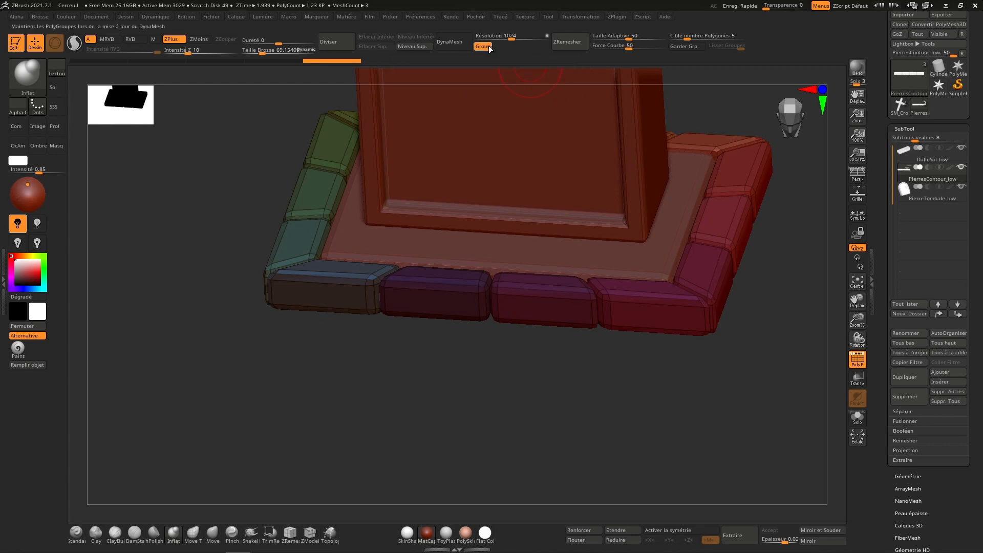
left_click(462, 43)
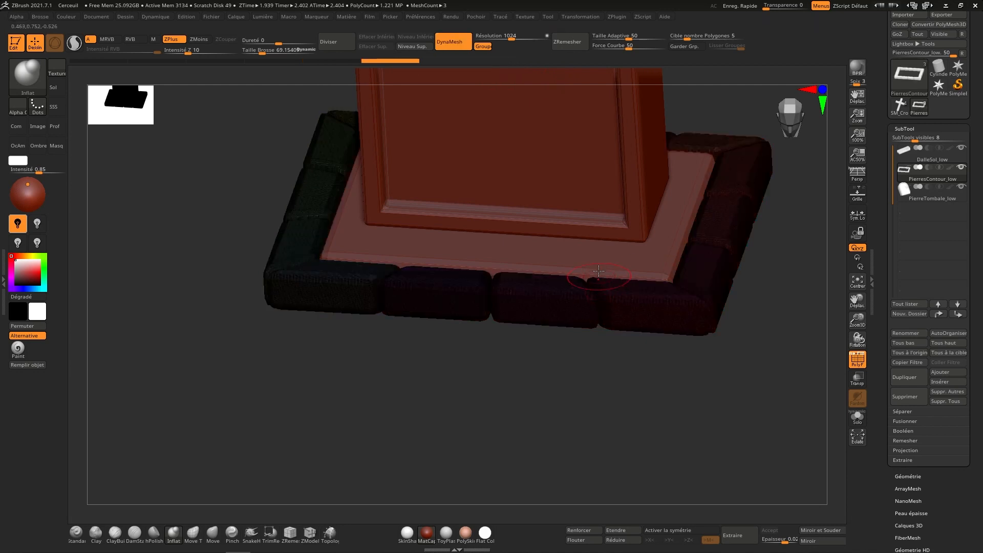
Isolate one front contour stone, invert the visibility to inspect the separation, and show all stones again.
mouse_move(603, 289)
right_mouse_down()
mouse_move(579, 281)
mouse_move(597, 288)
mouse_move(605, 307)
mouse_move(610, 369)
mouse_move(584, 330)
mouse_move(588, 297)
right_mouse_up()
key("shift")
left_click(499, 240, "ctrl+shift")
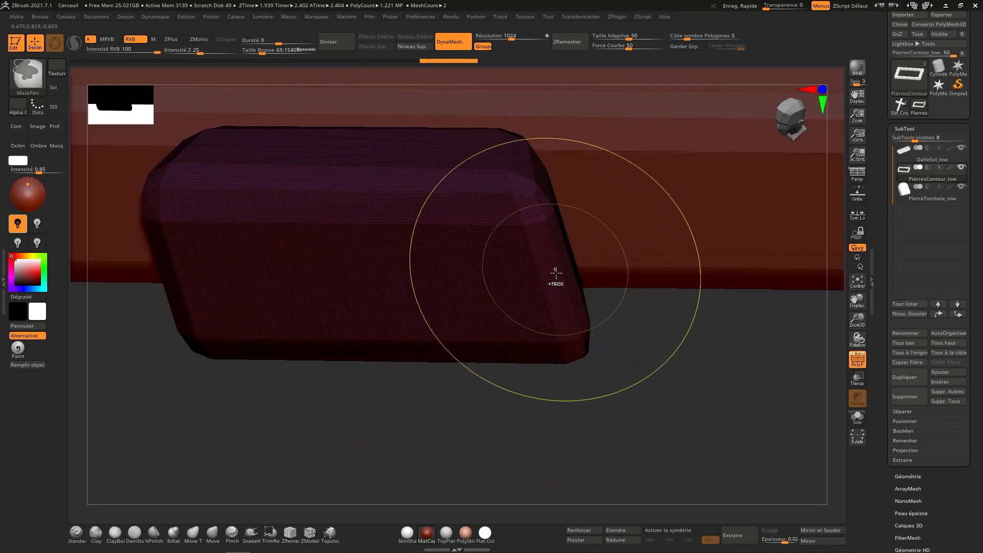
right_click_drag(520, 283, 507, 162, "ctrl")
left_click(493, 243, "ctrl+shift")
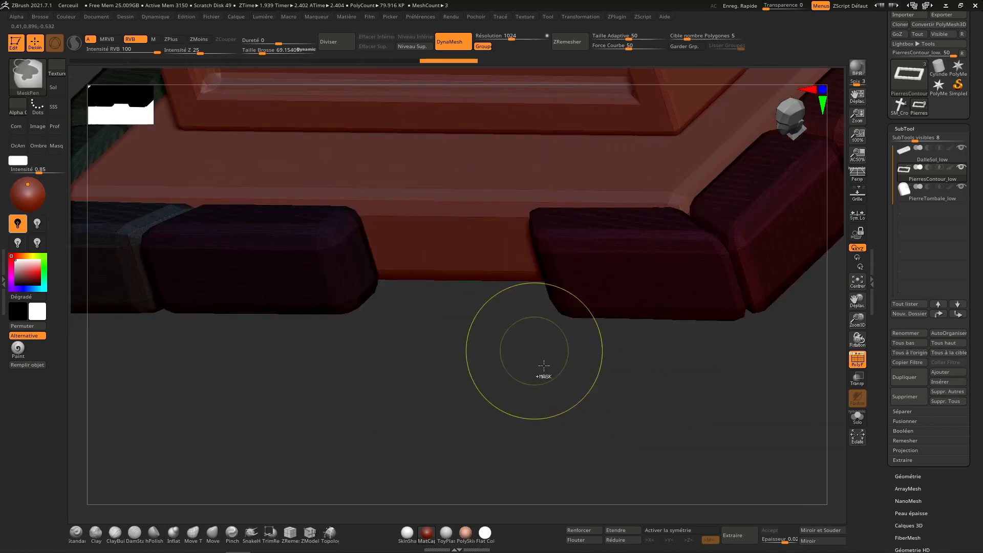
left_click(589, 397, "ctrl+shift")
Hide the polyframe and return to a front view of the tombstone's base.
left_click(787, 112)
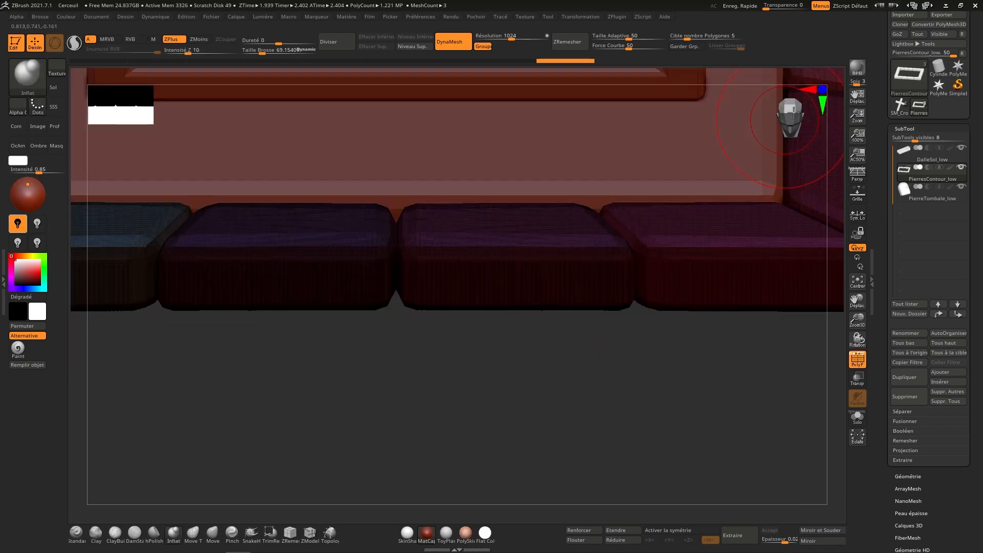
left_click(858, 363)
right_click_drag(723, 388, 738, 285, "ctrl")
right_click_drag(692, 336, 698, 452, "alt")
left_click(791, 111)
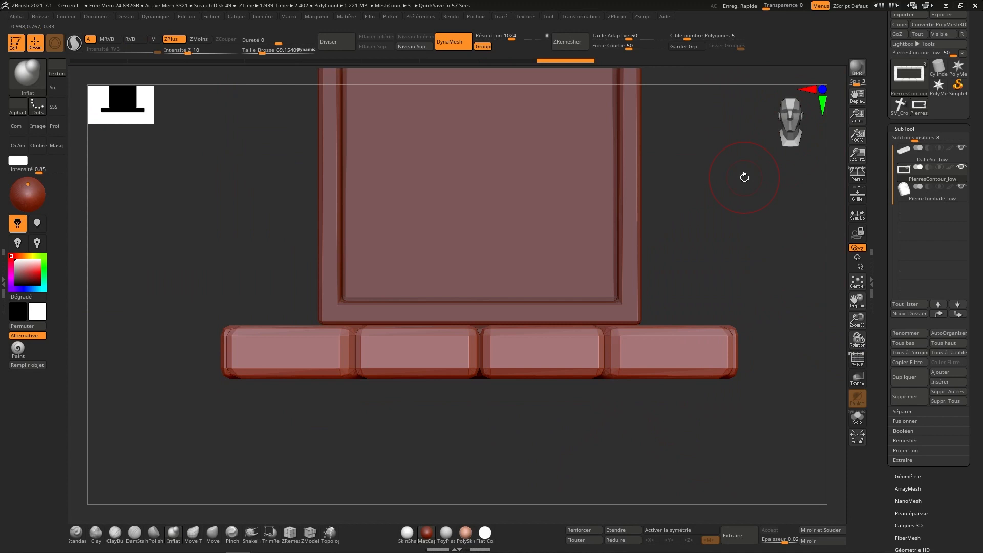
Isolate the DalleSol_low subtool in Solo mode and apply DynaMesh to it at resolution 1024.
left_click(932, 154)
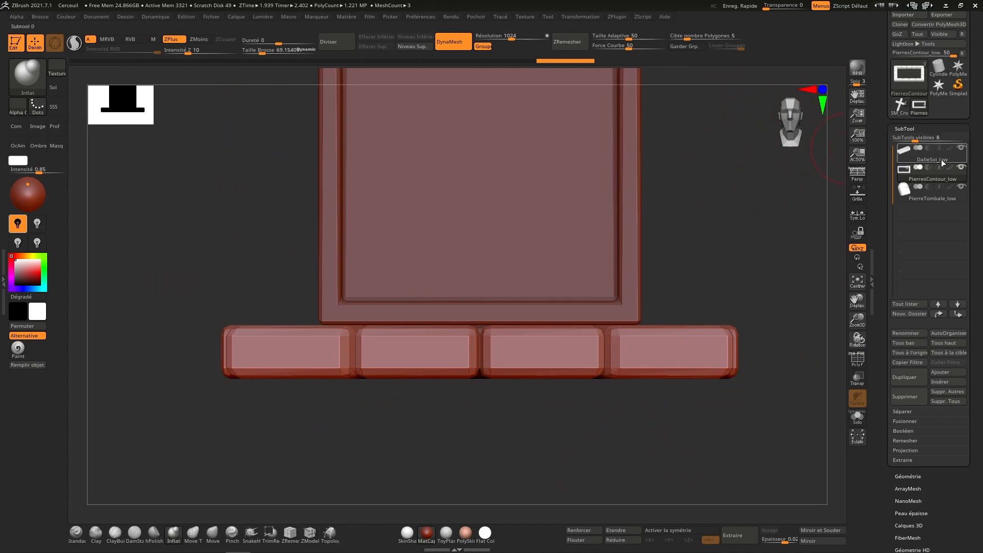
left_click(857, 421)
left_click(790, 113)
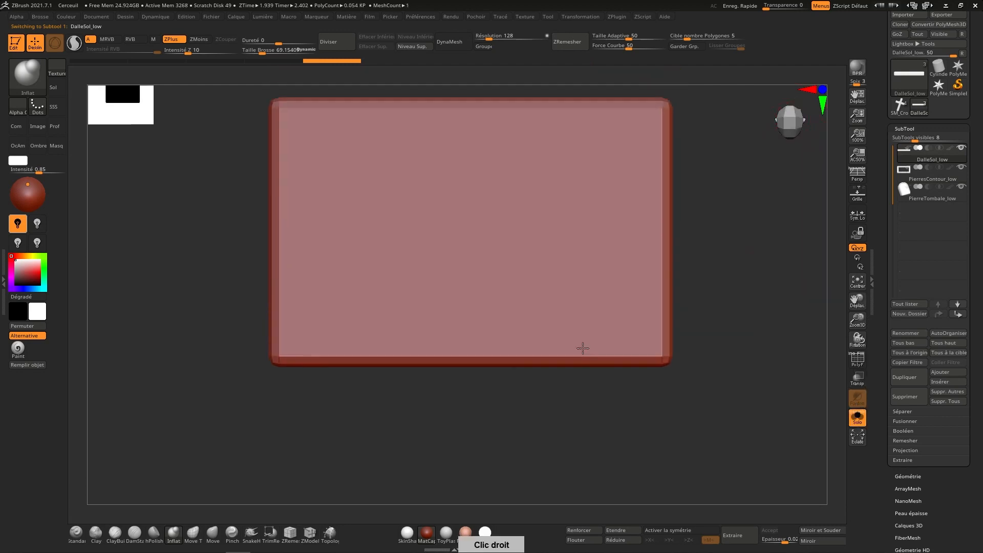
left_click_drag(484, 35, 509, 34)
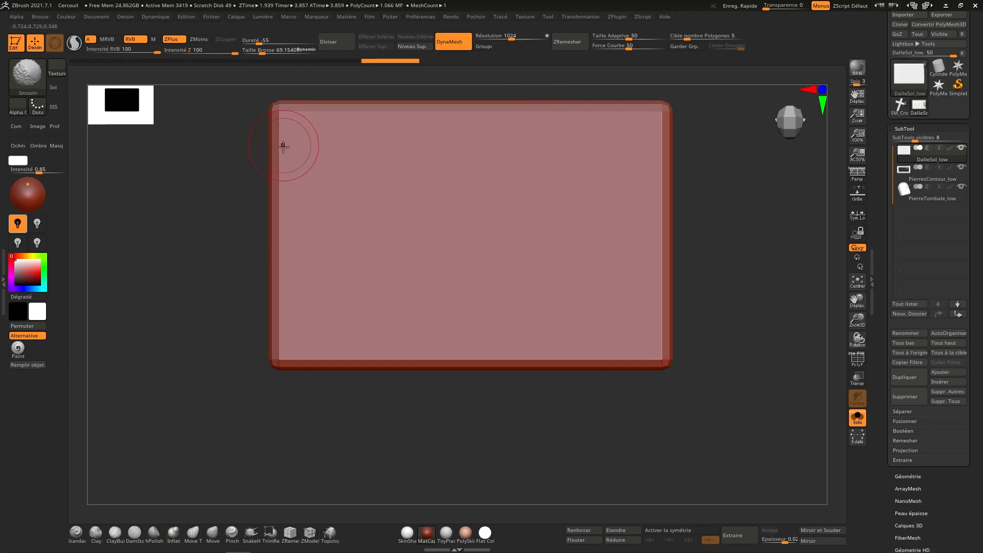
Enlarge the brush to a size of about 151 and smooth the edges around the slab's upper face.
key("s")
left_click_drag(282, 190, 295, 190)
key("shift")
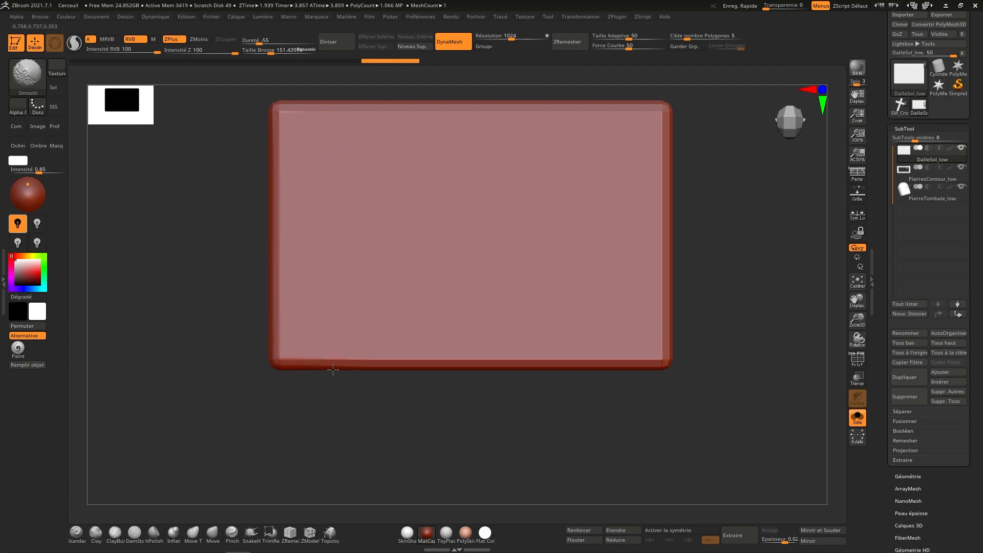
left_click_drag(332, 370, 433, 361, "shift")
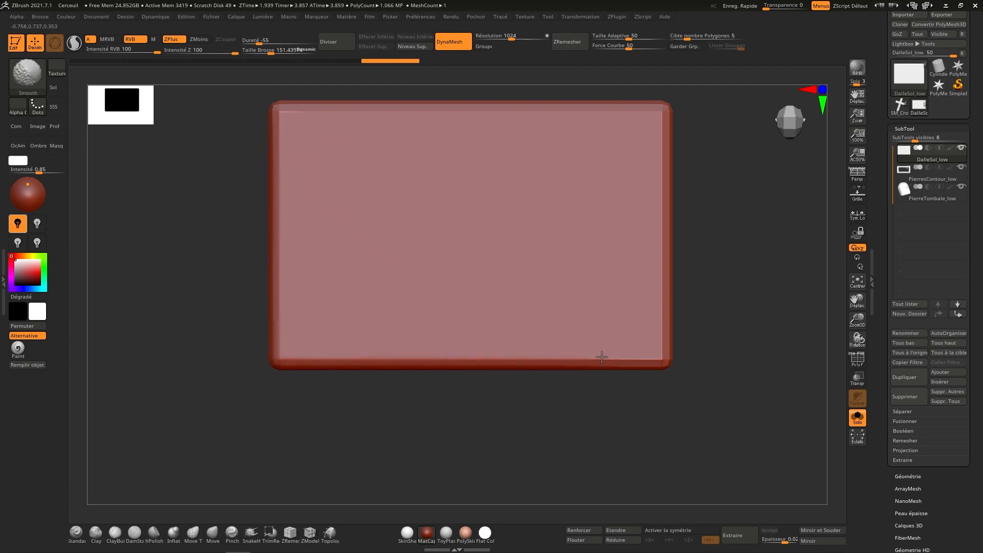
left_click_drag(602, 357, 672, 360, "shift")
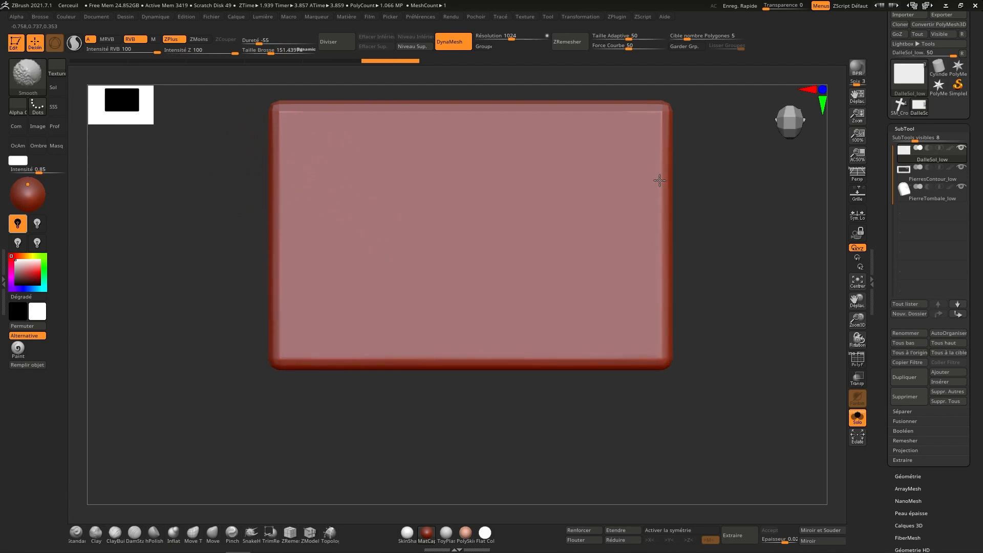
mouse_move(668, 129)
left_mouse_down("shift")
mouse_move(554, 105)
mouse_move(286, 107)
left_mouse_up("shift")
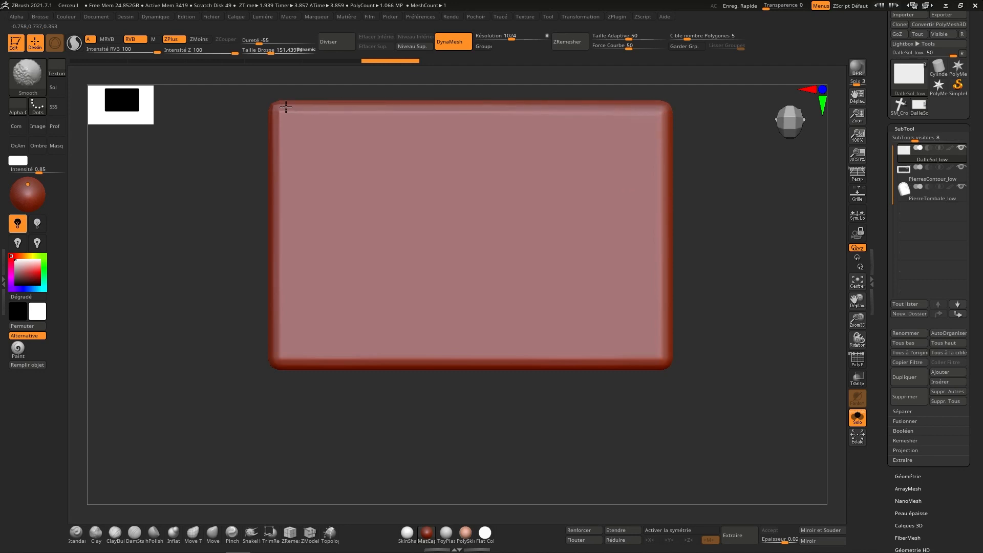
Smooth the slab's remaining edges and corners along its sides and underside with the Smooth brush.
right_click_drag(691, 113, 445, 177)
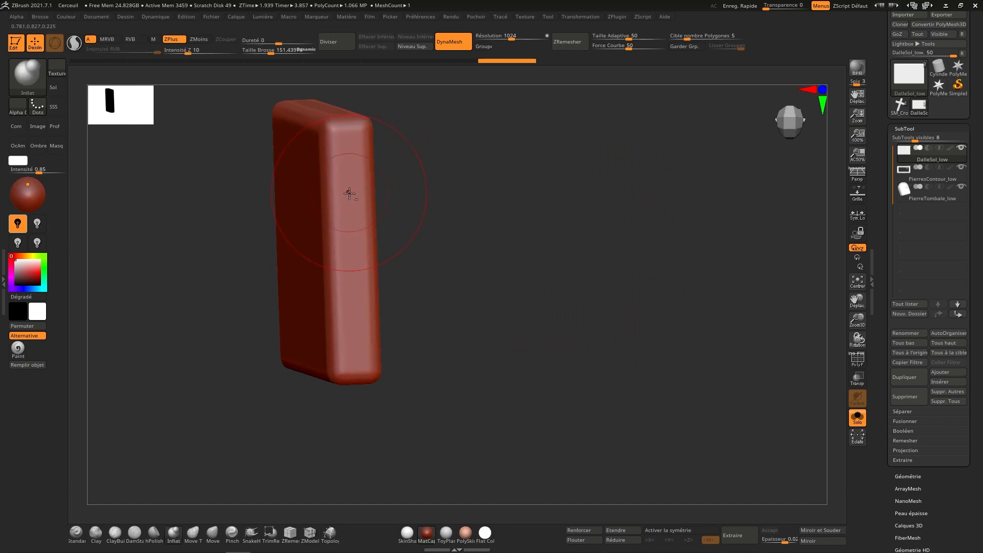
right_click_drag(347, 193, 451, 301)
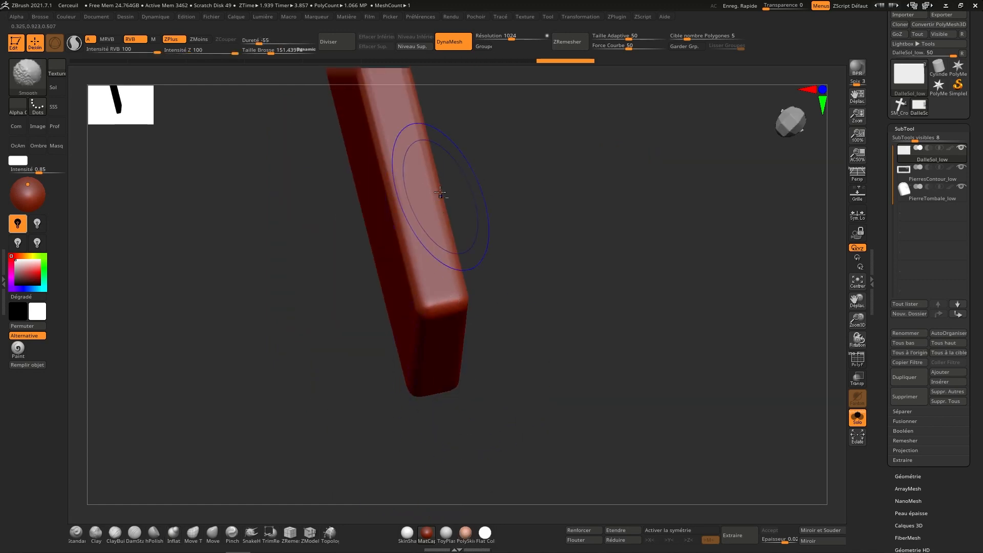
right_click_drag(427, 197, 450, 369)
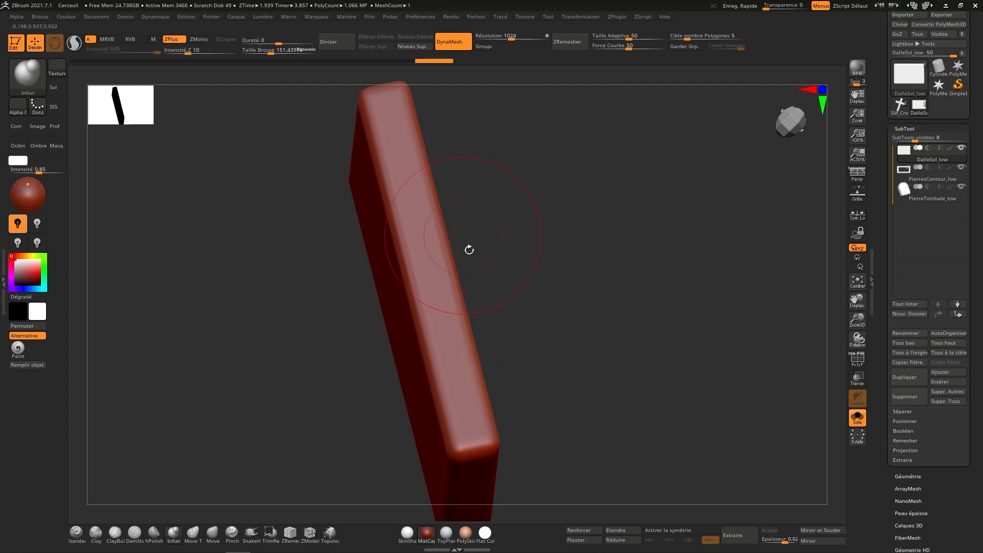
right_click_drag(467, 248, 466, 281)
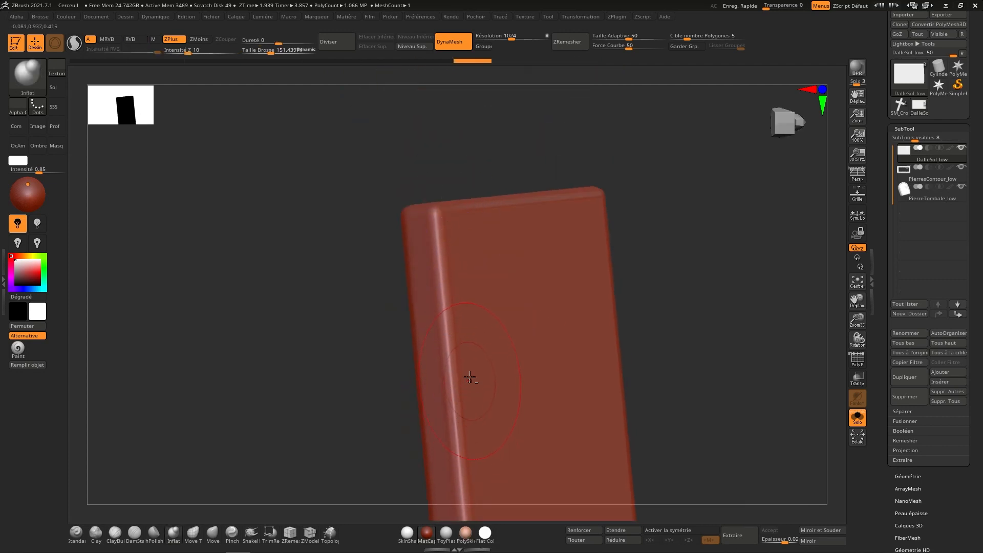
right_click_drag(465, 380, 430, 199)
left_click_drag(444, 307, 454, 444, "shift")
mouse_move(461, 231)
right_mouse_down()
mouse_move(476, 328)
mouse_move(501, 391)
mouse_move(492, 374)
right_mouse_up()
mouse_move(461, 267)
left_mouse_down("shift")
mouse_move(431, 283)
mouse_move(517, 245)
left_mouse_up("shift")
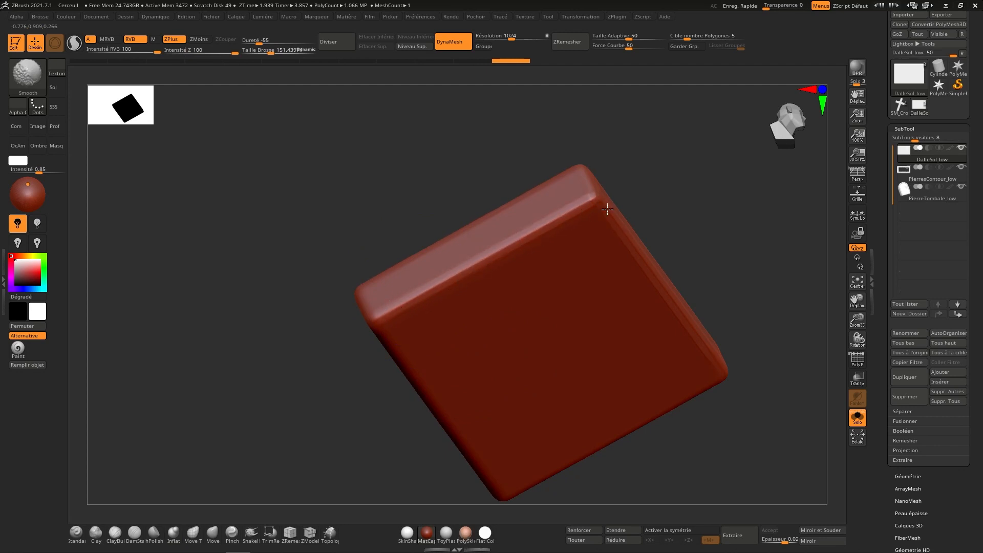
right_click_drag(631, 239, 561, 233)
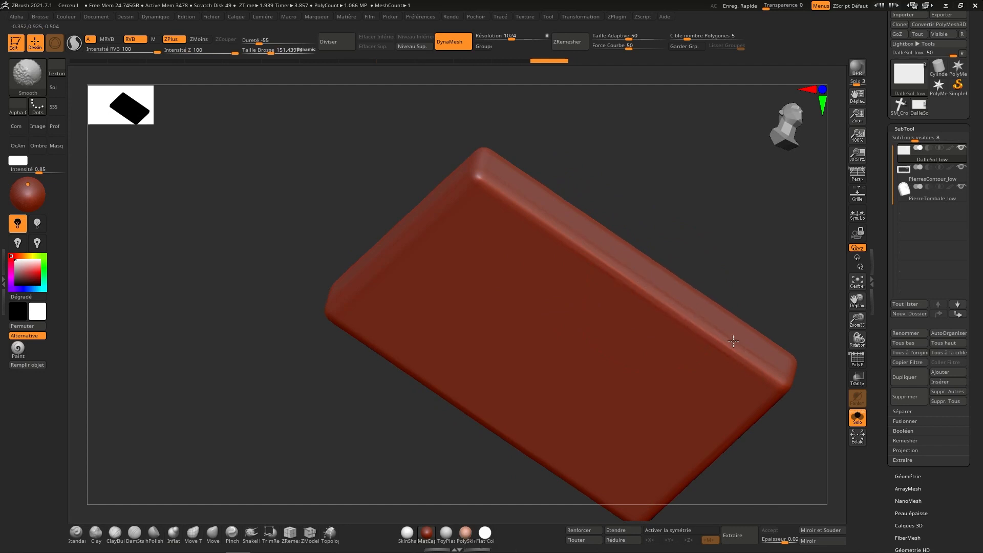
left_click_drag(786, 366, 770, 351, "shift")
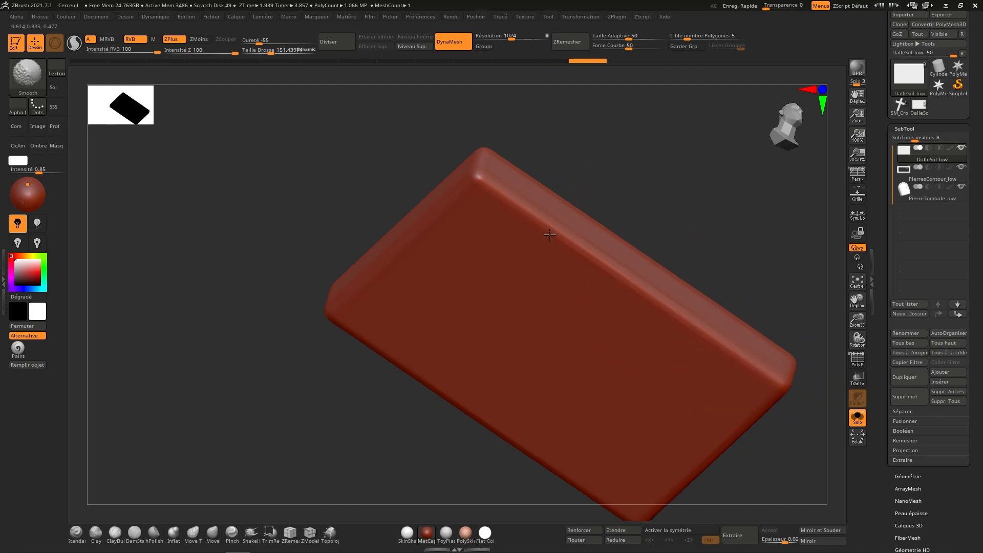
right_click_drag(533, 217, 542, 189)
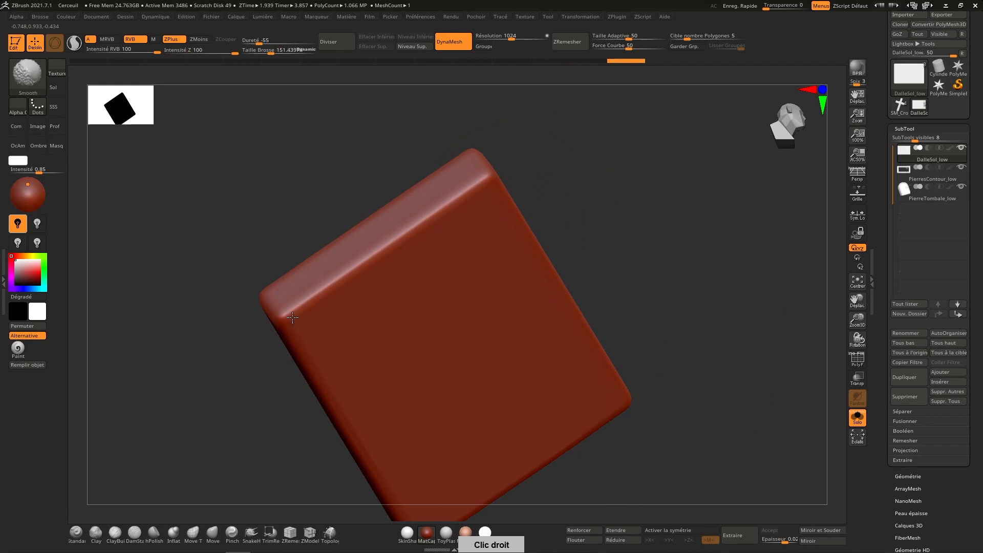
right_click_drag(358, 402, 337, 289)
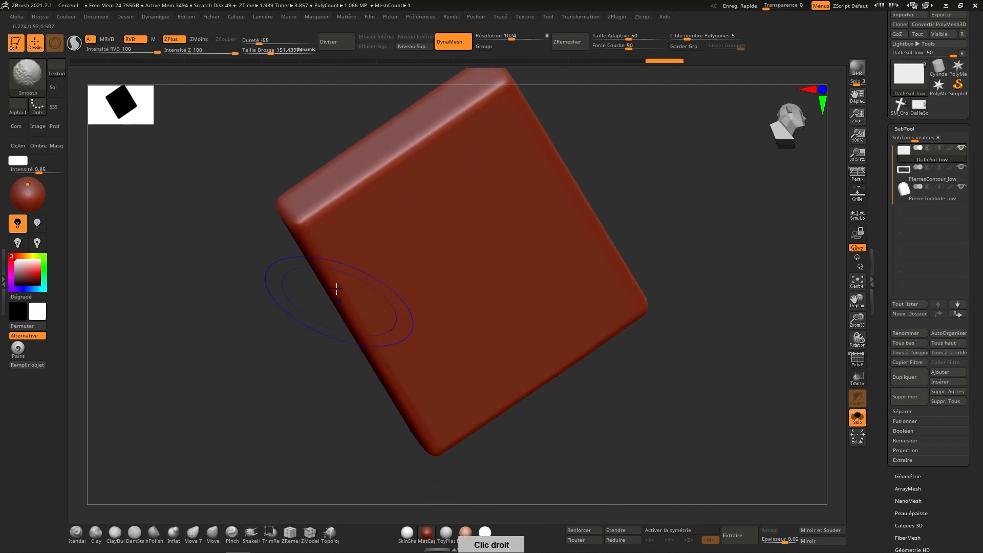
right_click_drag(414, 404, 481, 292)
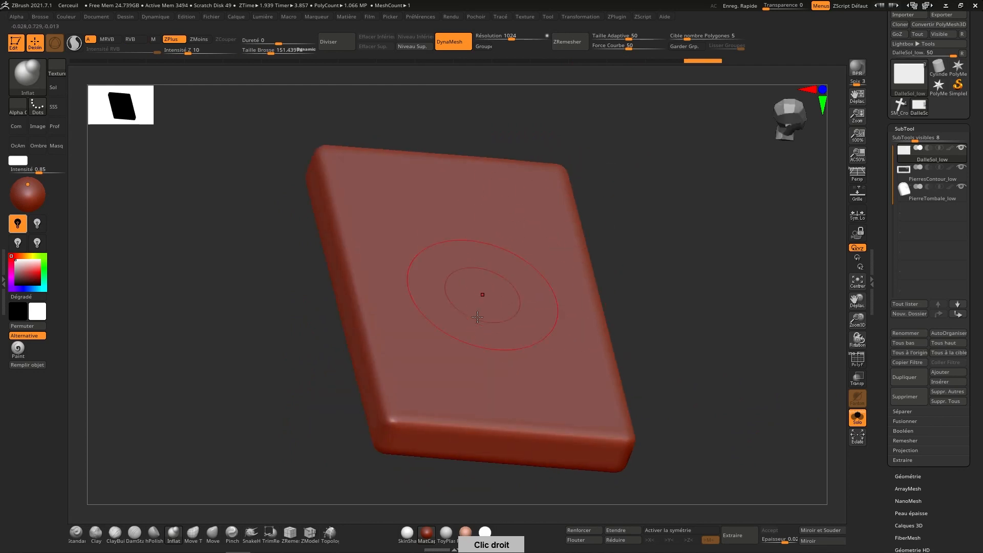
Set up the Standard brush with the DragRect stroke and Alpha 21, facing the slab's upper face.
left_click_drag(790, 110, 792, 117)
left_click(797, 119)
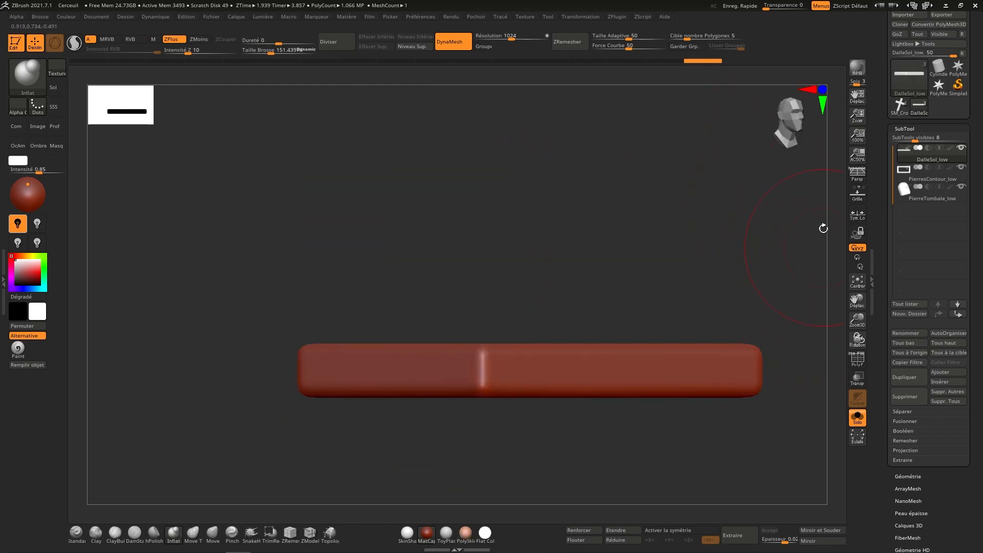
left_click(788, 136)
right_click_drag(346, 275, 367, 359, "alt")
left_click(76, 533)
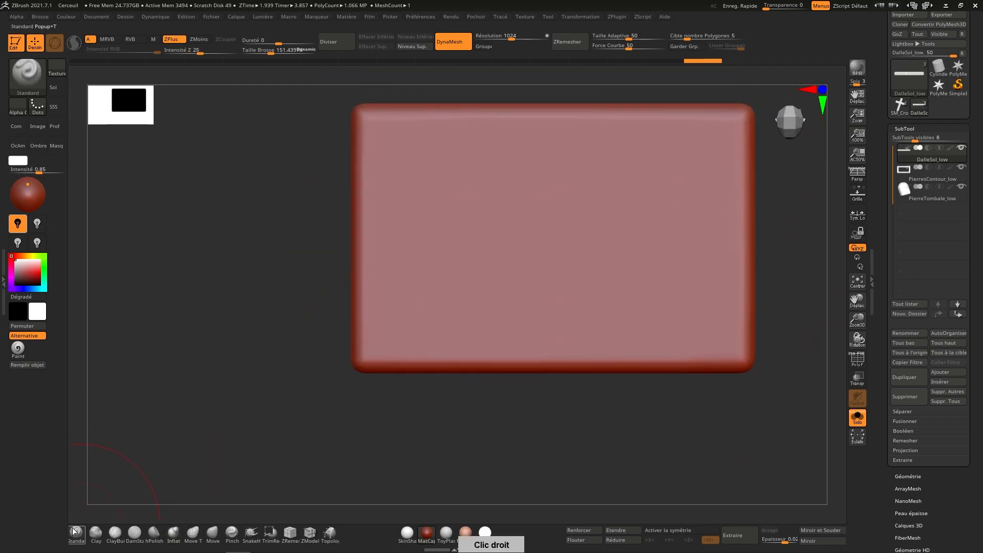
left_click(34, 104)
left_click(117, 126)
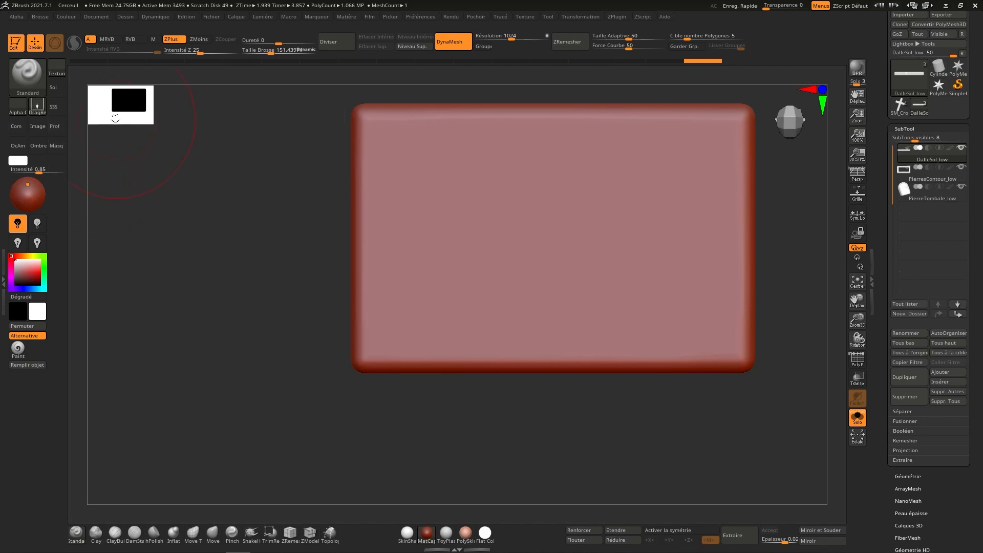
left_click(14, 105)
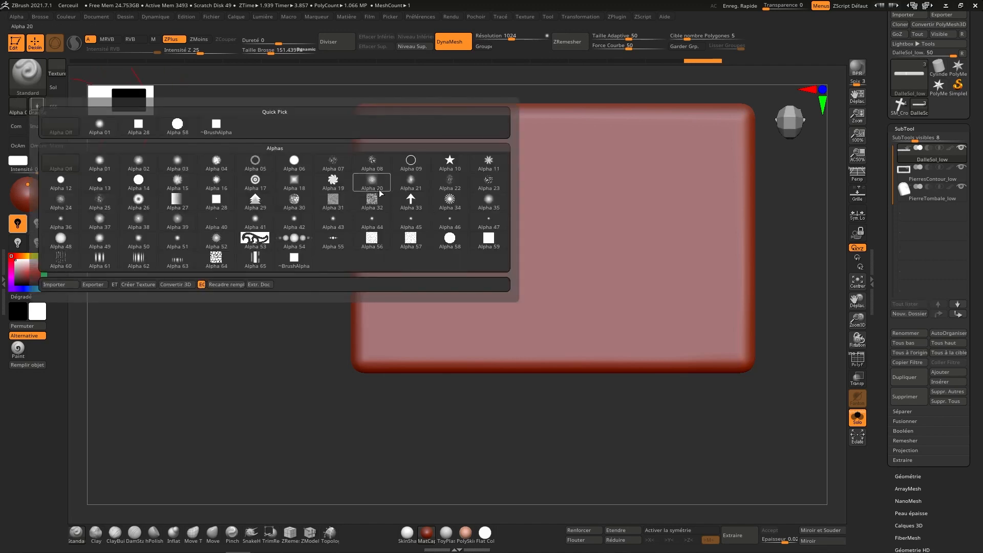
mouse_move(423, 180)
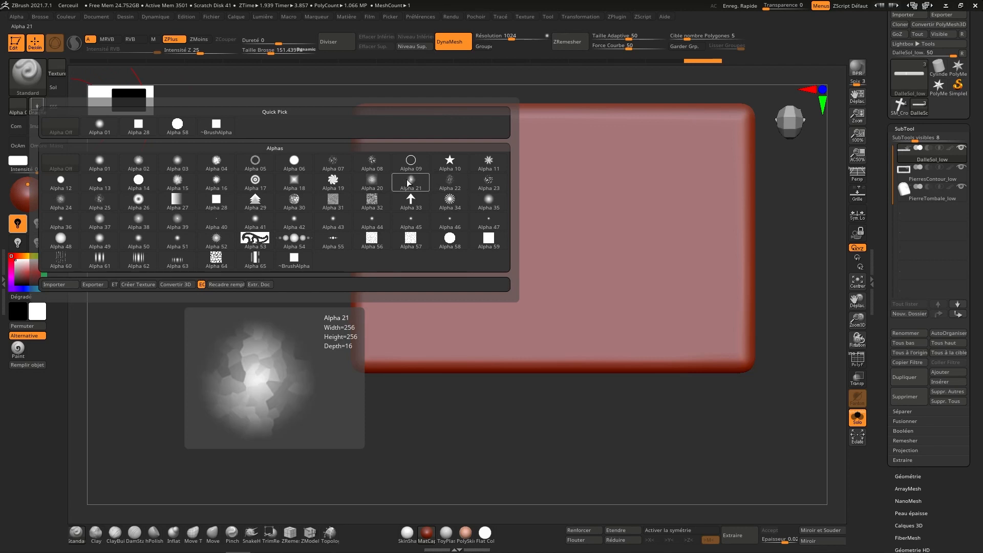
left_click(406, 179)
Try stamping large overlapping Alpha 21 patterns across the slab's upper face at a Z intensity of 25.
mouse_move(477, 293)
left_mouse_down()
mouse_move(522, 229)
mouse_move(634, 140)
mouse_move(743, 105)
left_mouse_up()
right_click_drag(591, 267, 561, 324, "alt")
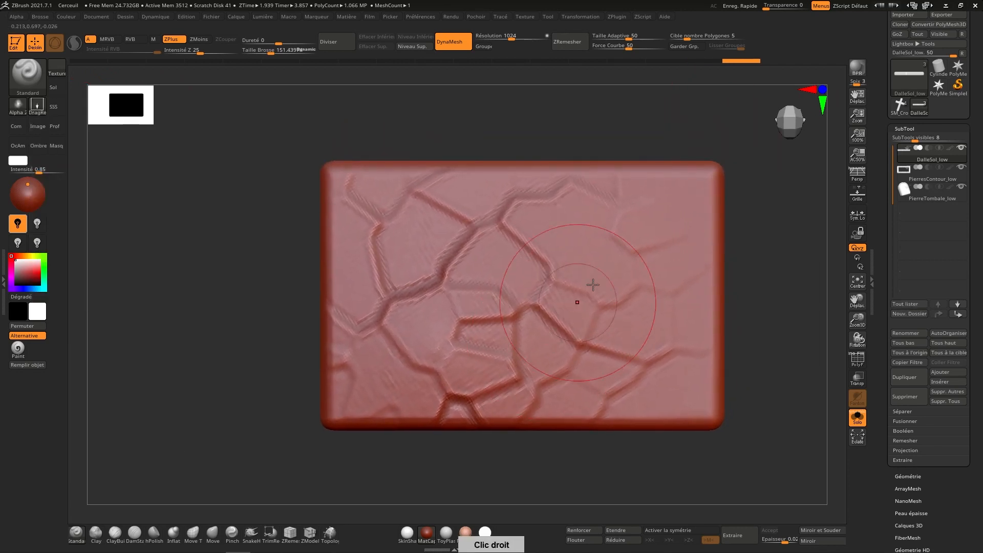
left_click_drag(635, 245, 865, 3)
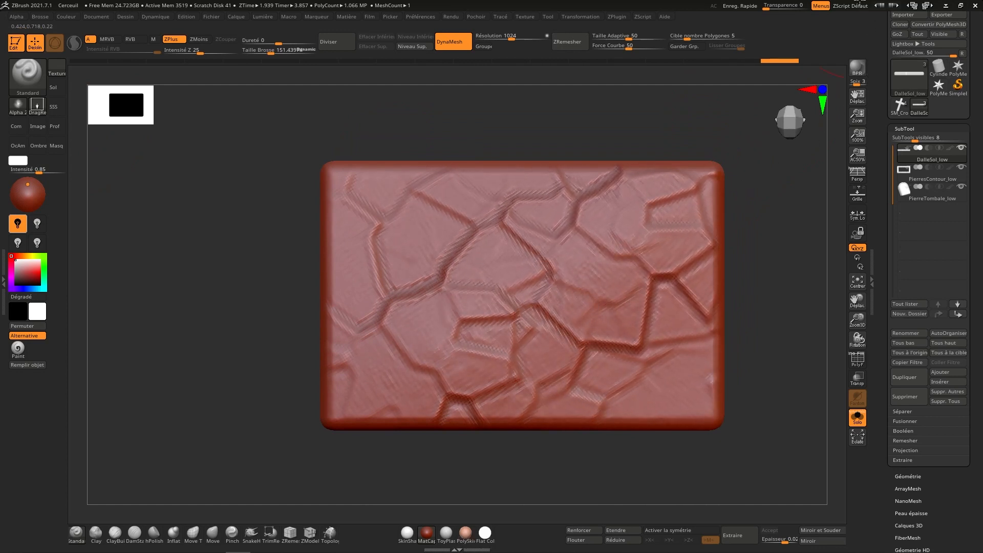
left_click_drag(746, 170, 685, 237)
right_click_drag(705, 264, 733, 263)
right_click_drag(534, 383, 689, 287)
left_click(795, 135)
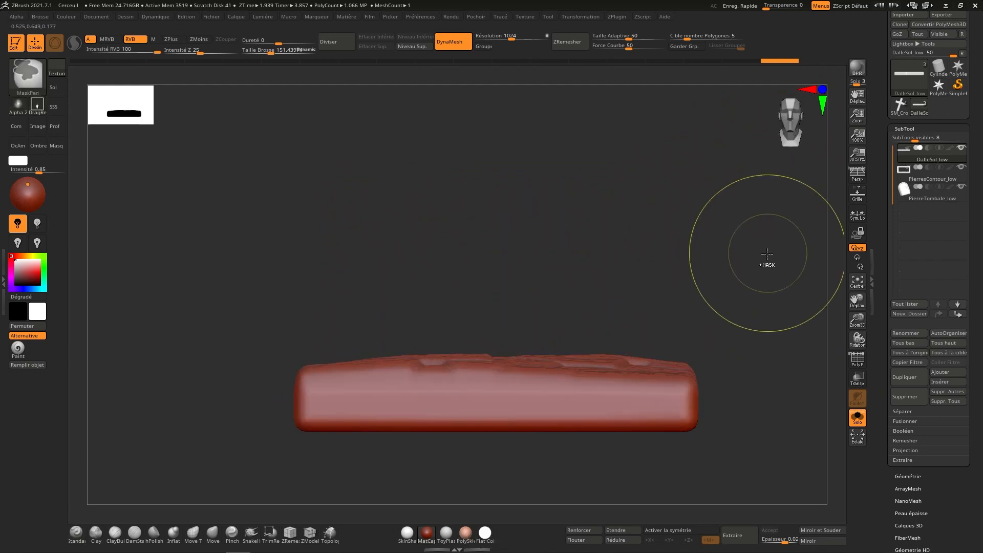
key("ctrl+z")
key("ctrl+z")
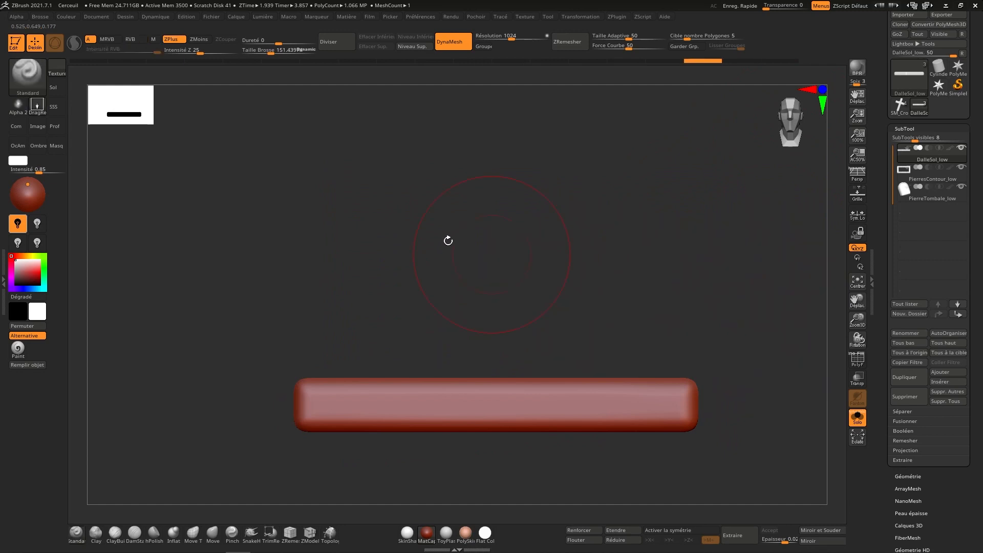
Set the brush's Z intensity to 5 and test the Alpha 21 stamp on the slab's upper face.
left_click_drag(208, 55, 201, 55)
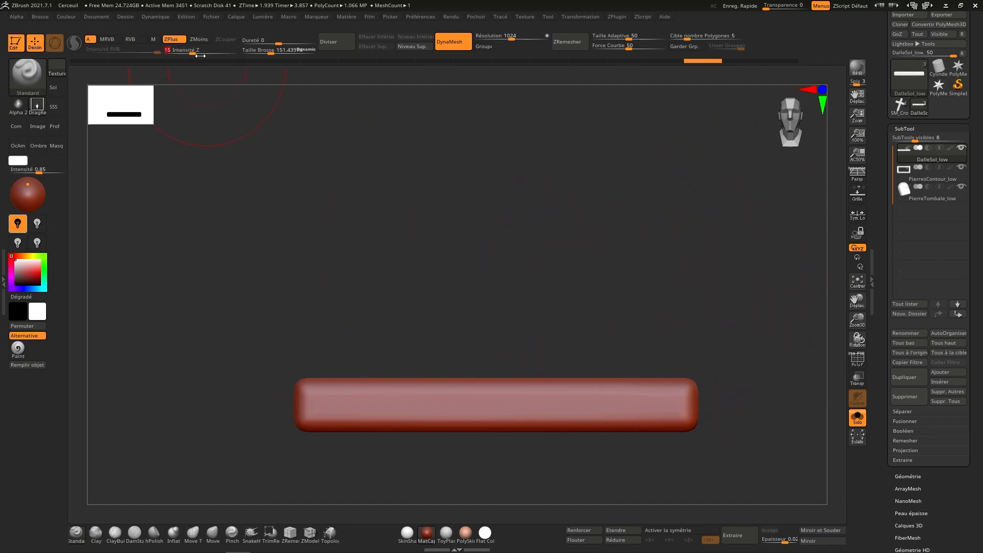
right_click_drag(442, 260, 379, 362)
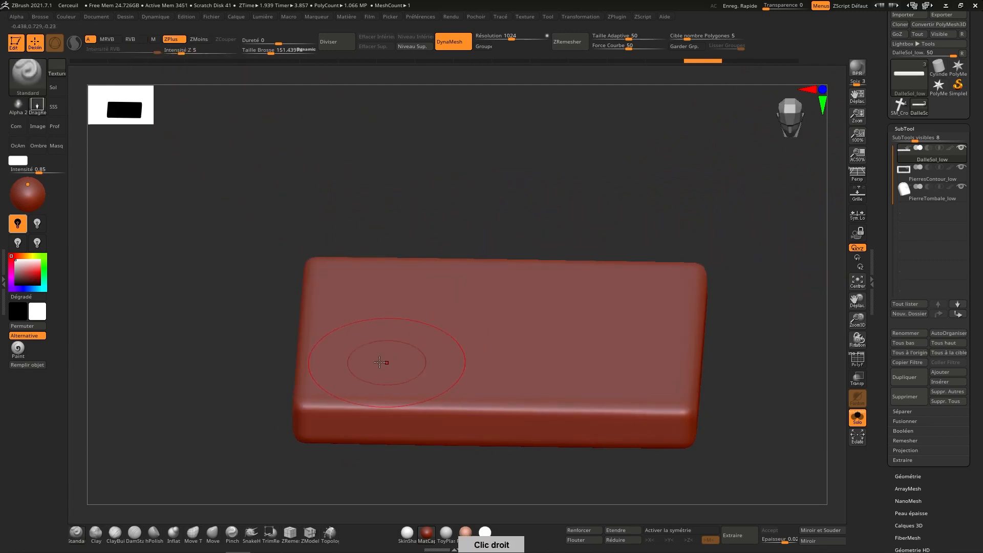
right_click_drag(516, 234, 427, 343)
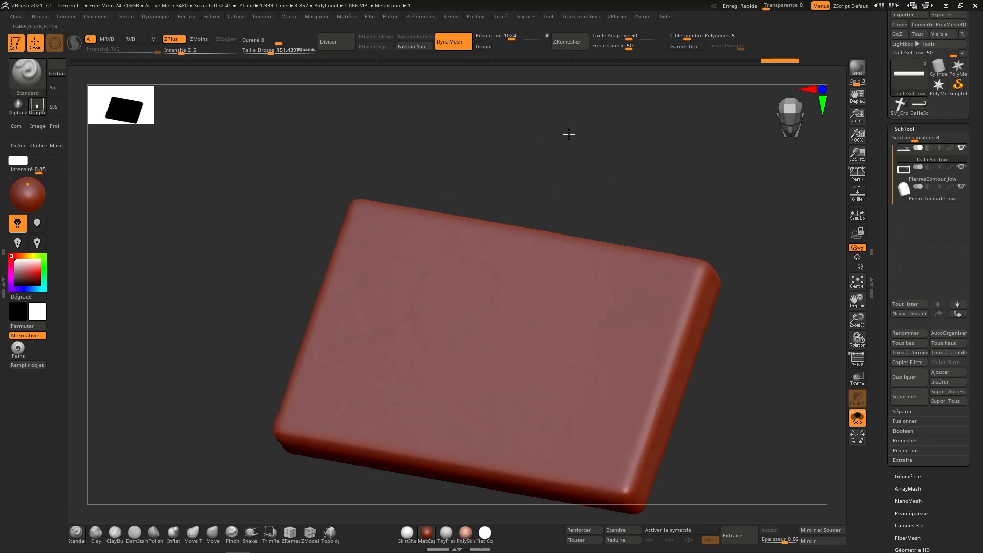
key("ctrl")
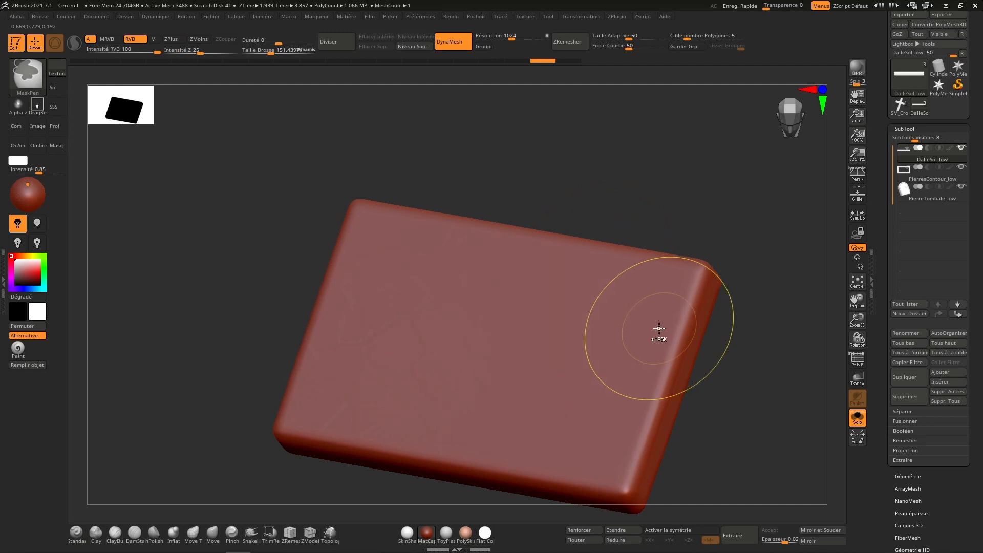
Switch the Standard brush to Alpha 30 and stamp a faint stone pattern across the slab's upper face.
left_click(19, 106)
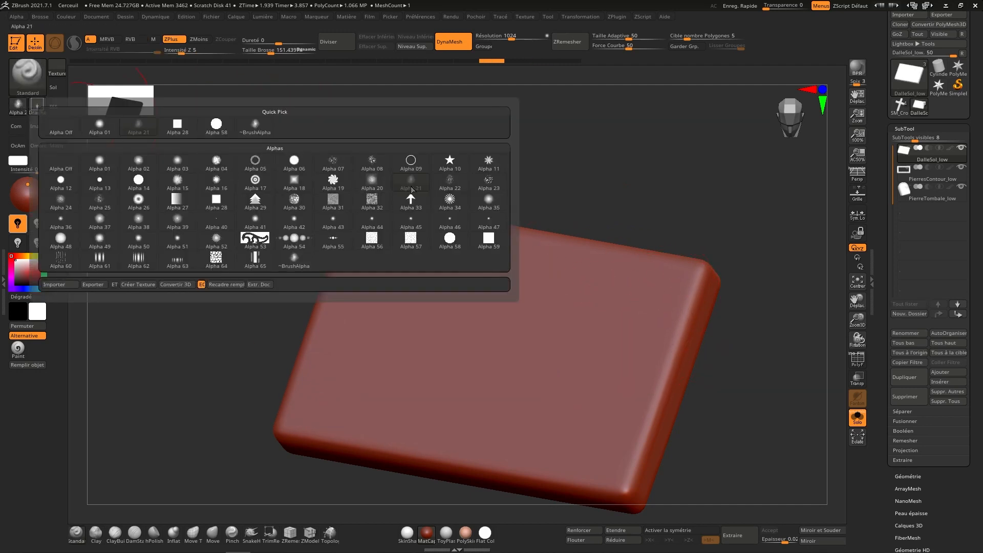
left_click(305, 200)
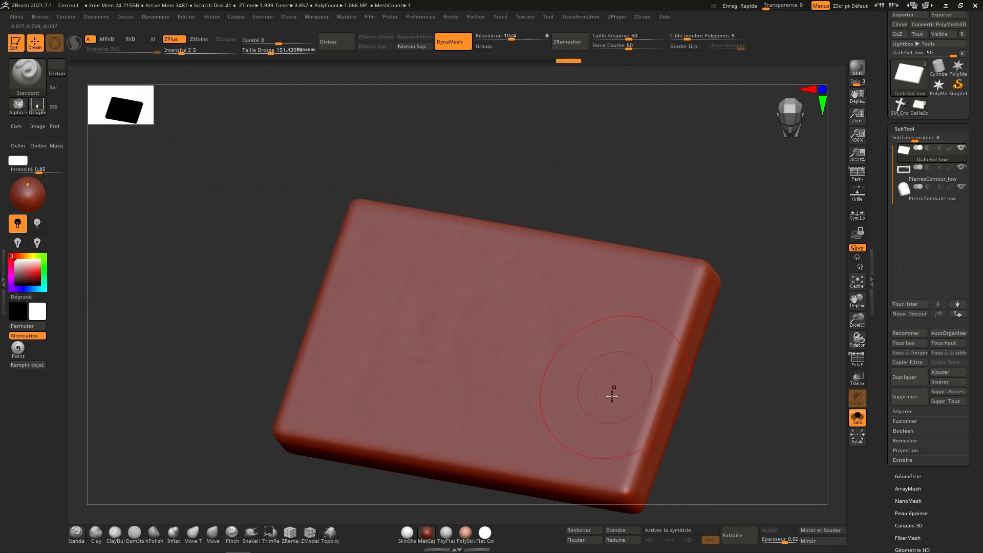
right_click_drag(610, 409, 571, 397)
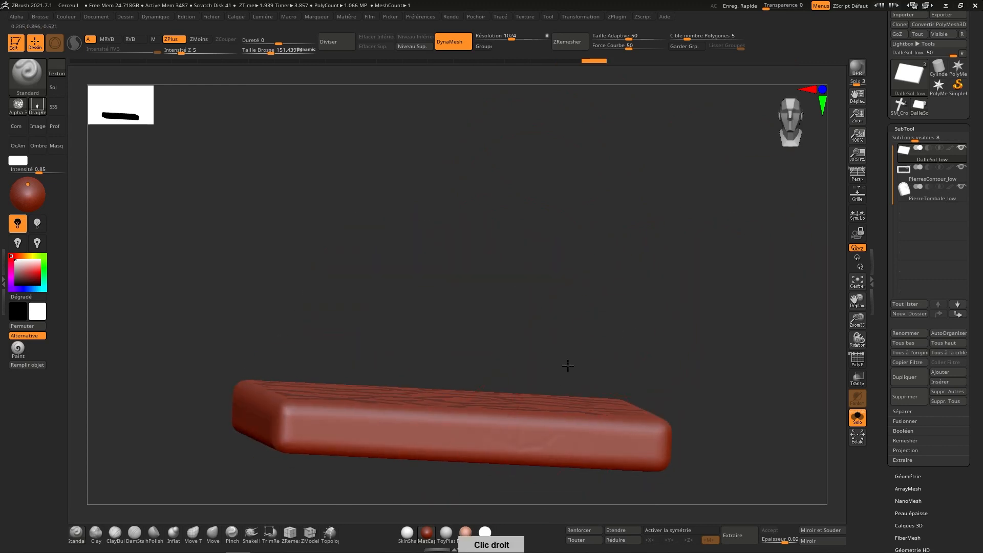
Stamp the same faint stone pattern around the slab's narrow sides.
right_click_drag(379, 348, 377, 380)
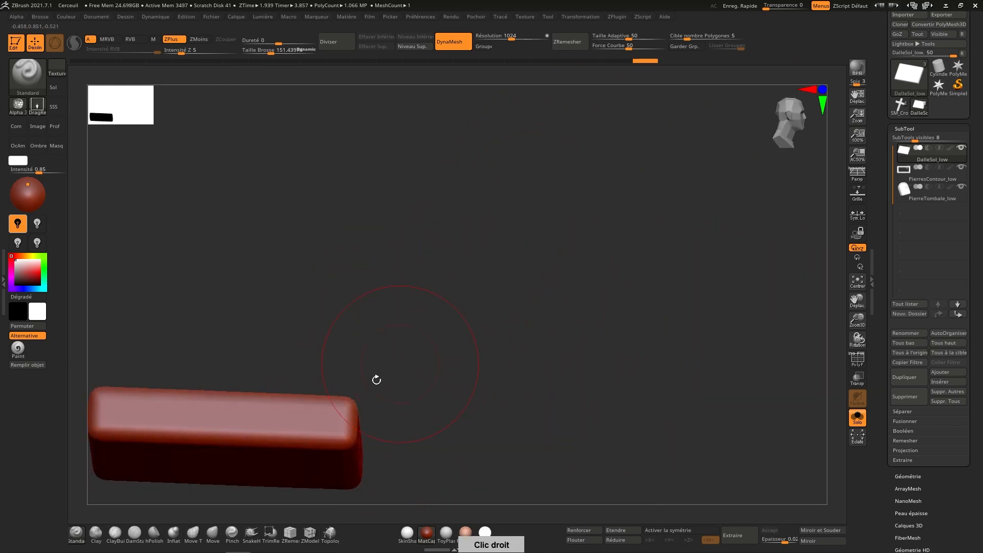
right_click_drag(320, 345, 590, 290, "alt")
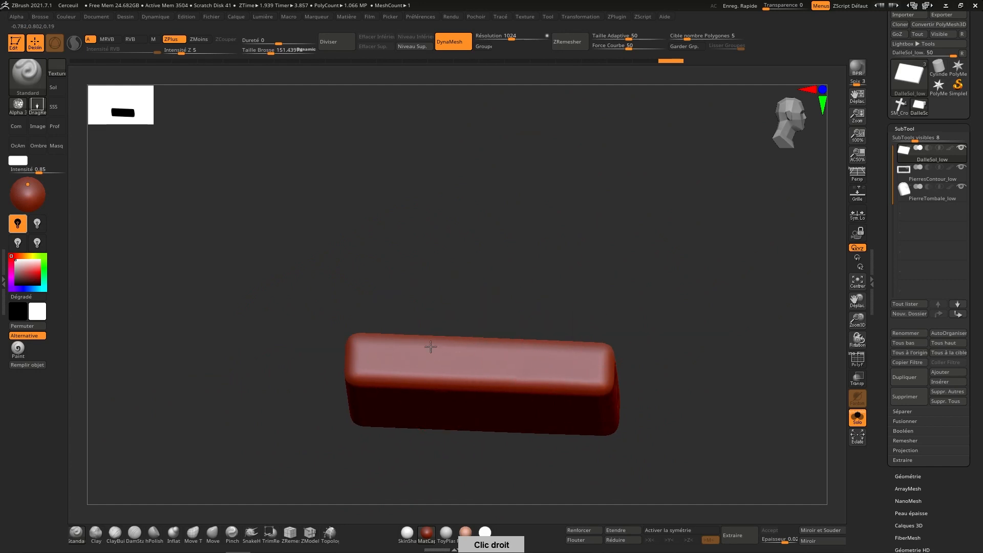
right_click_drag(599, 234, 510, 307)
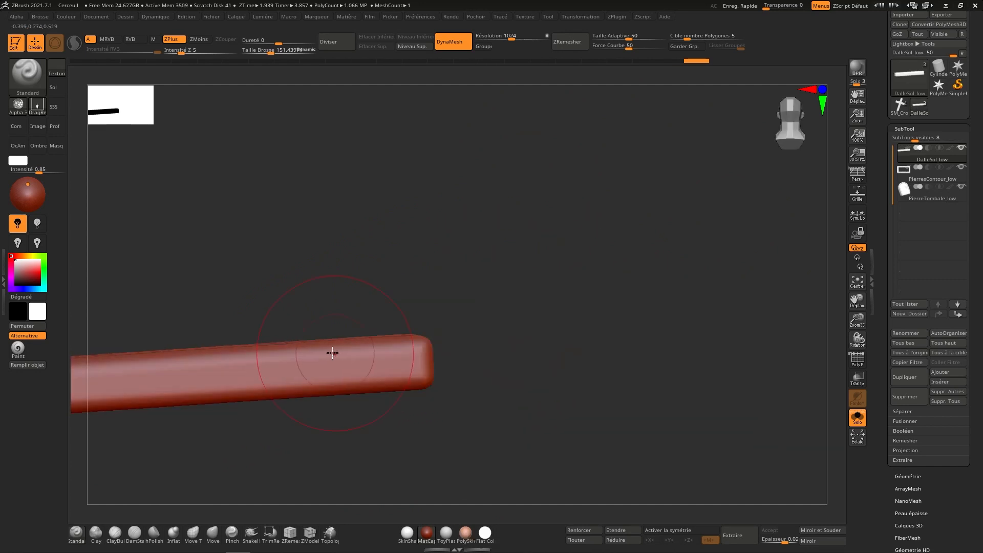
right_click_drag(355, 334, 641, 262, "alt")
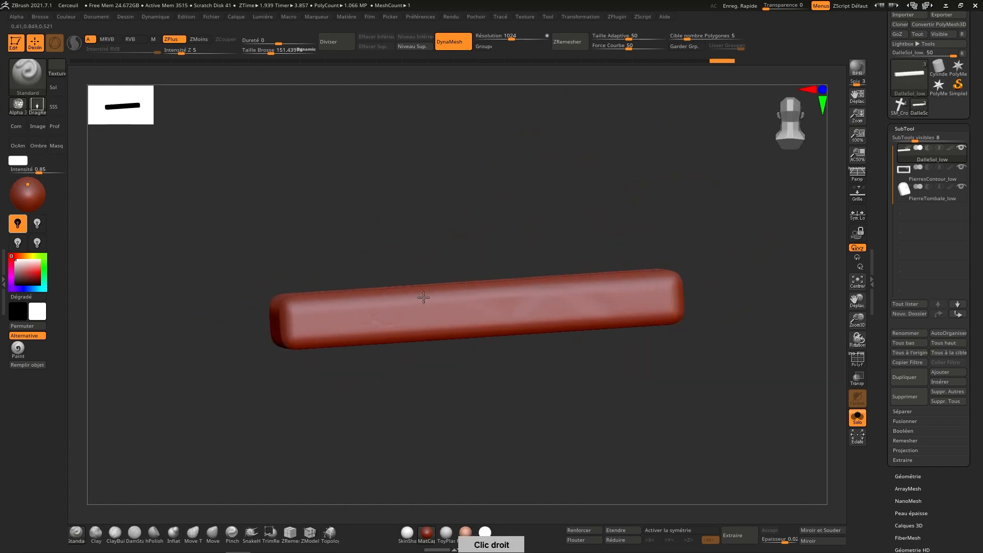
mouse_move(424, 298)
right_mouse_down()
mouse_move(447, 264)
mouse_move(469, 270)
right_mouse_up()
right_click_drag(438, 314, 451, 317)
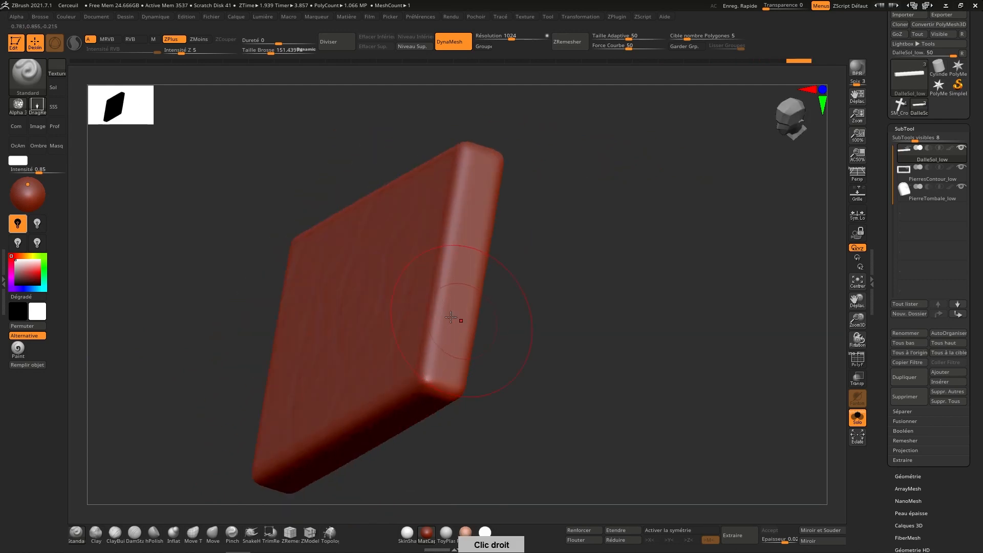
right_click_drag(523, 105, 533, 237)
right_click_drag(335, 390, 448, 329, "alt")
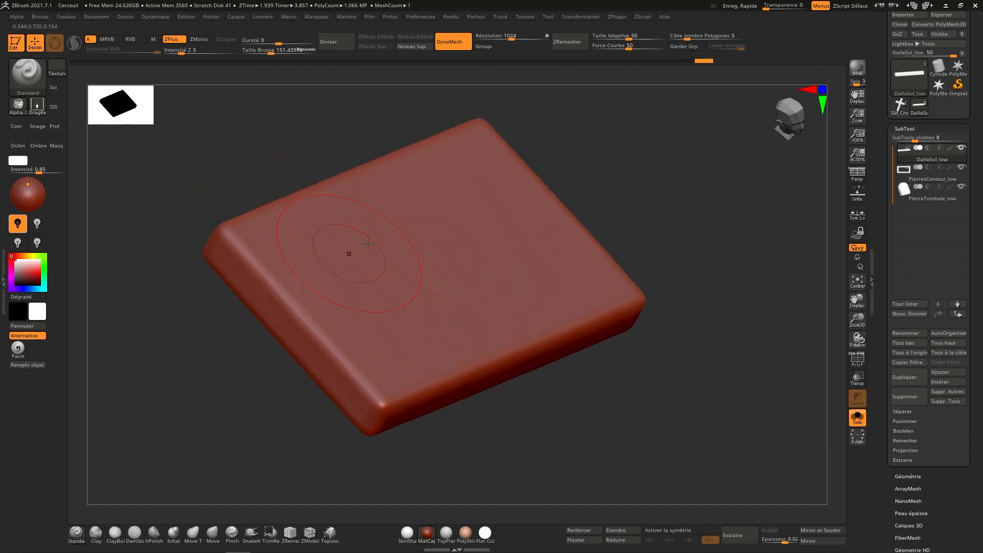
With the DamStandard brush, carve wide curved cracks into the far edge and right end of the slab's upper face, viewed from directly above.
right_click_drag(347, 252, 433, 283)
left_click(790, 141)
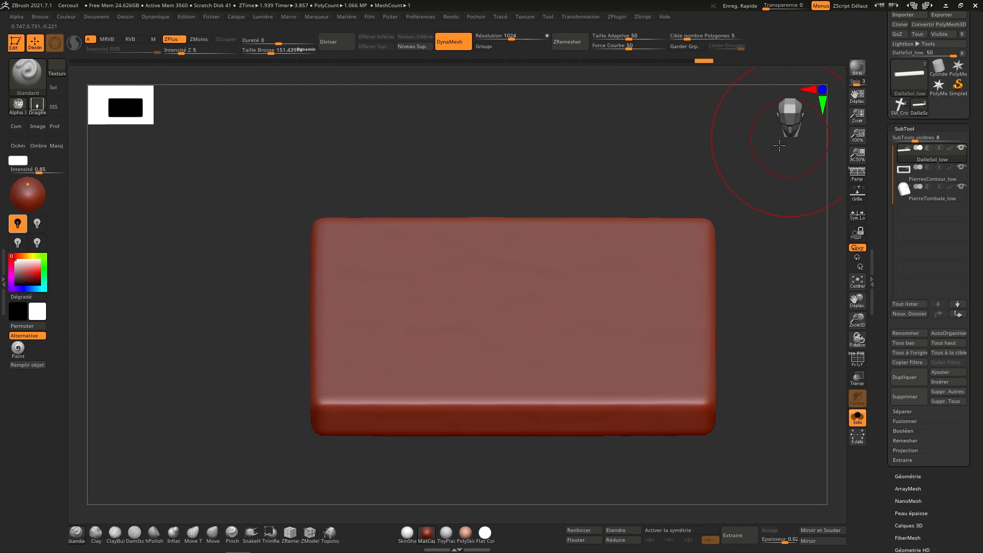
right_click_drag(779, 146, 527, 374)
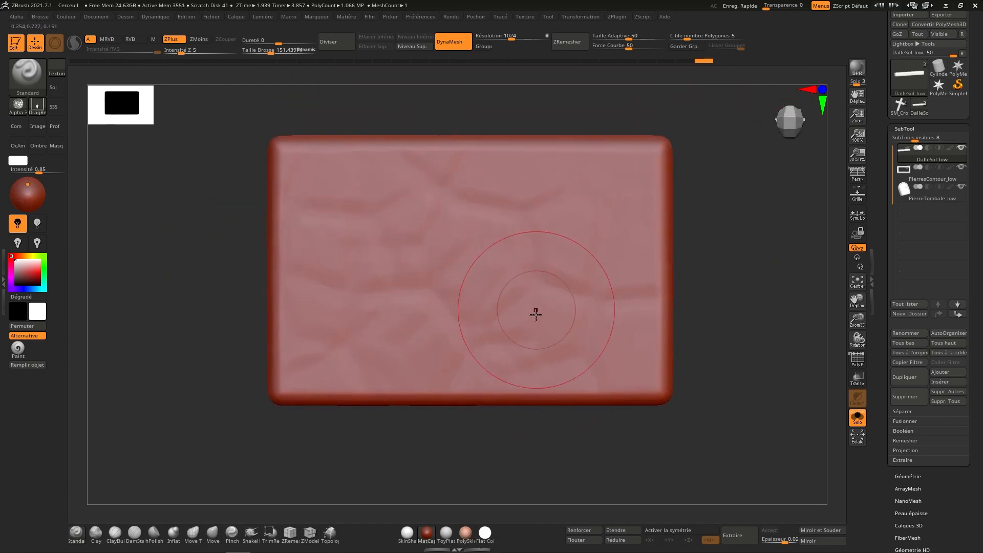
left_click(132, 535)
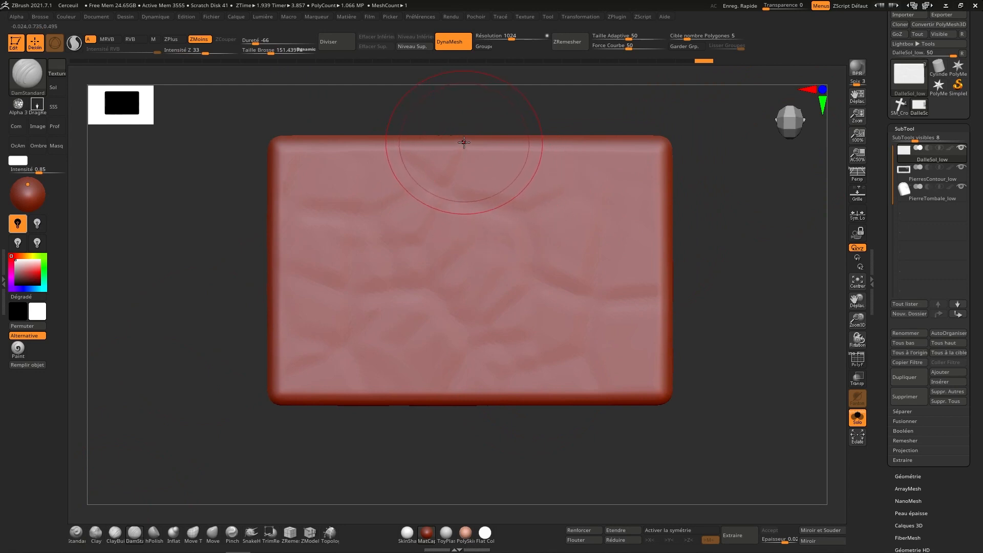
left_click_drag(453, 180, 467, 141)
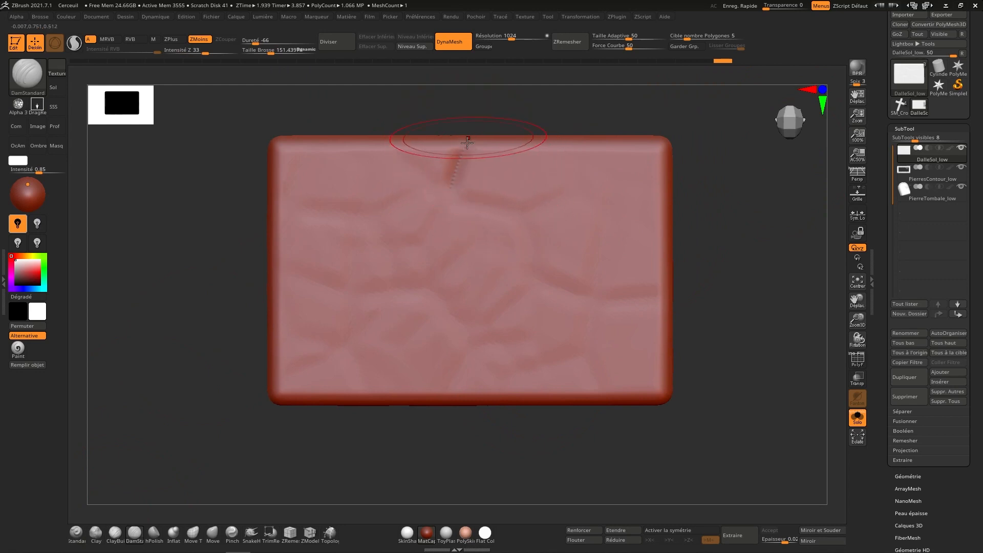
left_click_drag(451, 186, 389, 127)
mouse_move(465, 150)
left_mouse_down()
mouse_move(450, 176)
mouse_move(485, 205)
mouse_move(537, 206)
mouse_move(595, 142)
left_mouse_up()
mouse_move(542, 225)
left_mouse_down()
mouse_move(533, 263)
mouse_move(686, 315)
left_mouse_up()
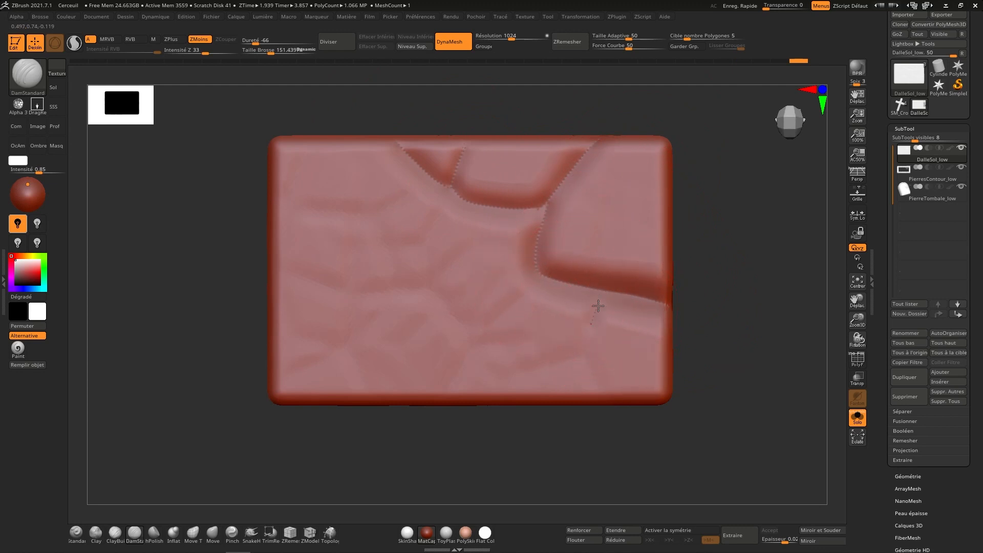
Carve branching cracks through the near right part of the upper face and one long crack across to its left edge.
left_click_drag(593, 365, 602, 400)
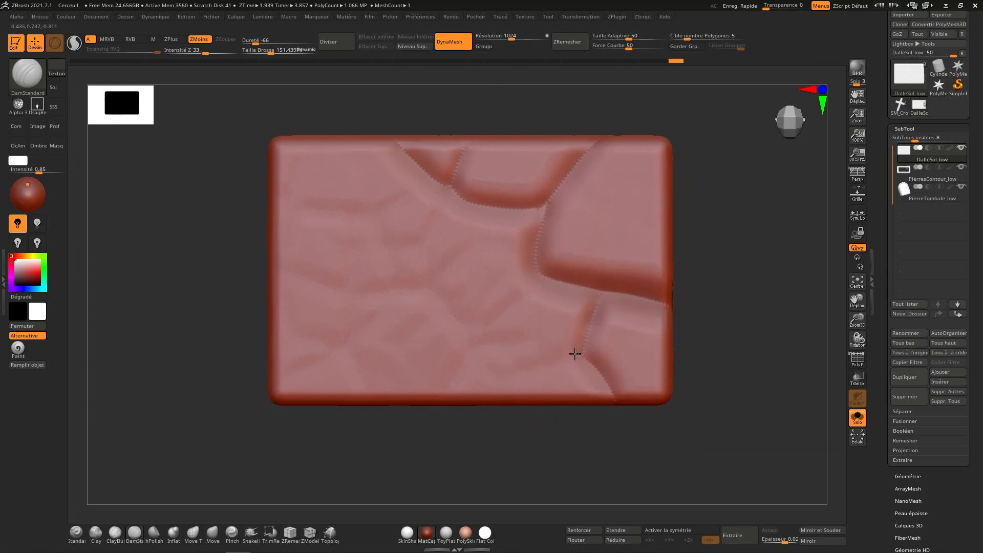
left_click_drag(575, 353, 484, 396)
mouse_move(531, 287)
left_mouse_down()
mouse_move(483, 331)
mouse_move(525, 371)
left_mouse_up()
mouse_move(483, 332)
left_mouse_down()
mouse_move(446, 390)
mouse_move(451, 307)
mouse_move(351, 289)
mouse_move(263, 253)
left_mouse_up()
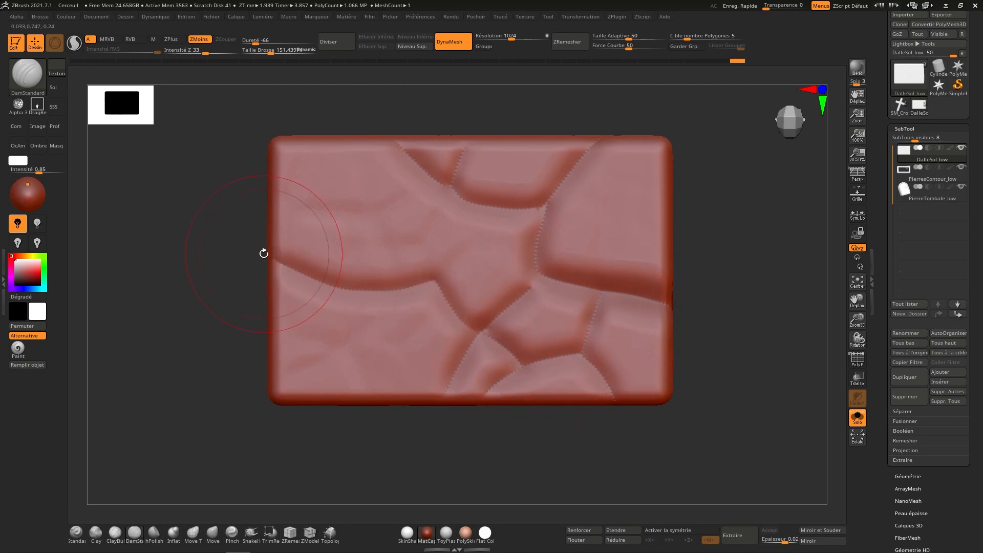
Divide the left half of the slab's upper face into irregular stones with cracks reaching the edges.
mouse_move(378, 309)
left_mouse_down()
mouse_move(309, 342)
mouse_move(268, 316)
left_mouse_up()
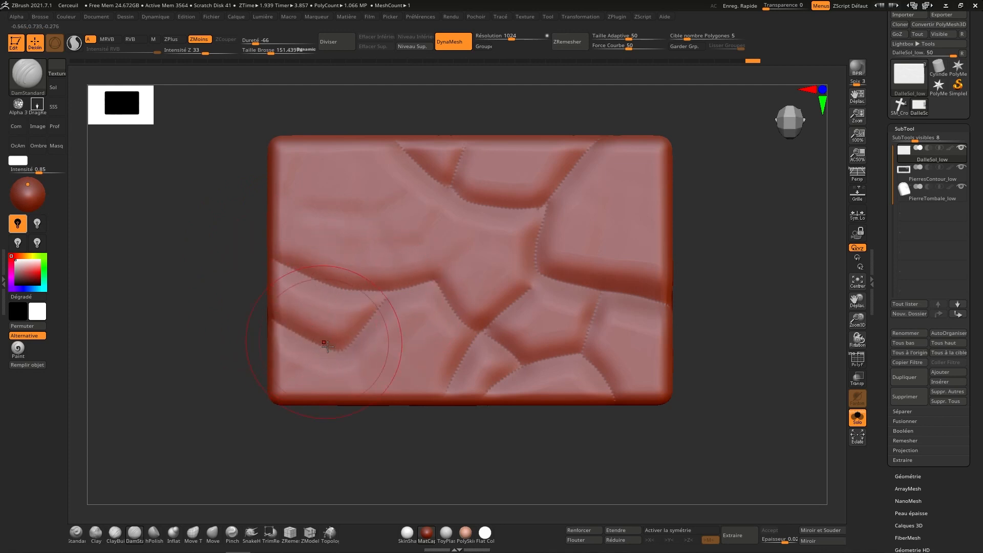
left_click_drag(337, 352, 274, 397)
left_click_drag(358, 352, 412, 403)
mouse_move(392, 290)
left_mouse_down()
mouse_move(377, 229)
mouse_move(333, 205)
mouse_move(266, 196)
left_mouse_up()
left_click_drag(370, 211, 406, 134)
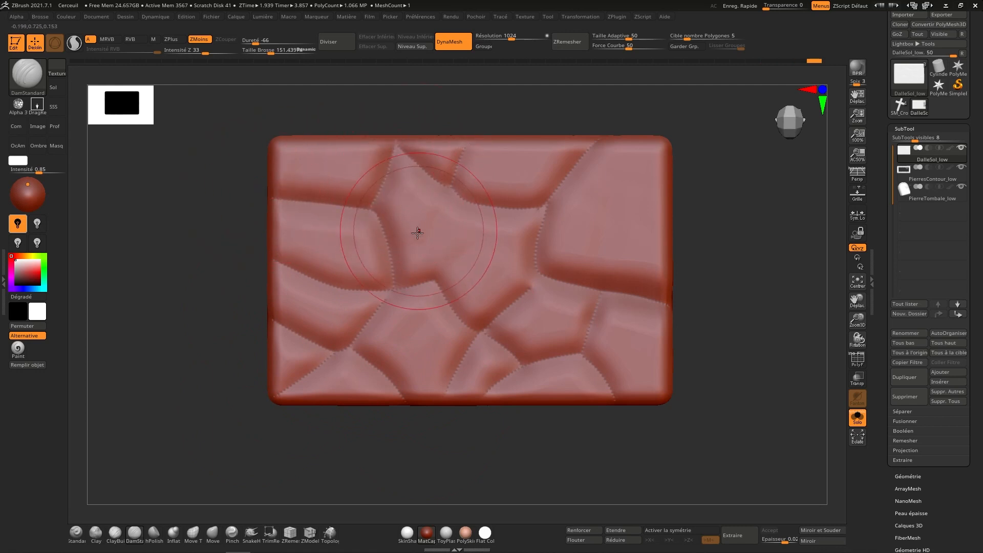
mouse_move(387, 234)
left_mouse_down()
mouse_move(395, 248)
mouse_move(464, 178)
left_mouse_up()
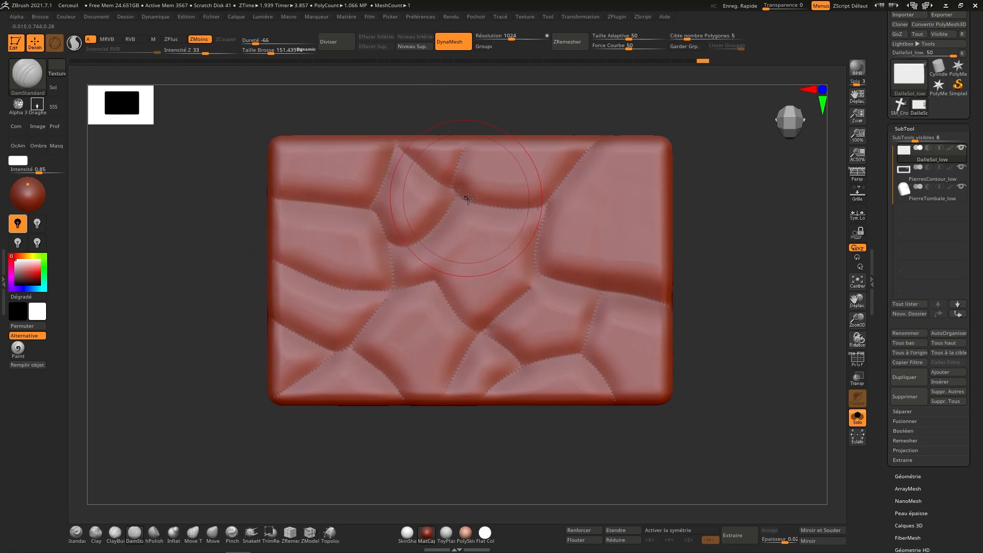
key("ctrl")
key("ctrl+z")
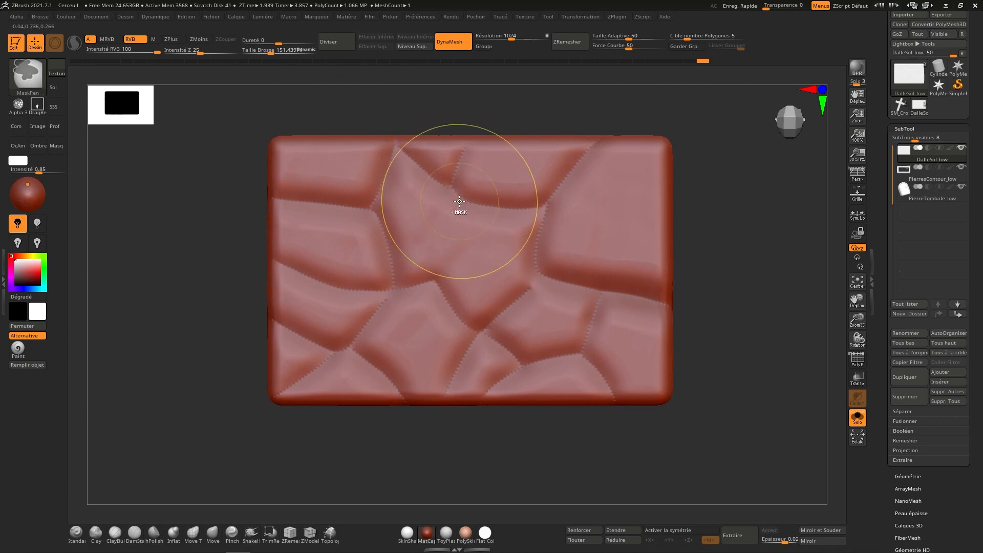
Carve curved cracks through the middle of the upper face to split its large central stone.
left_click_drag(420, 243, 392, 253)
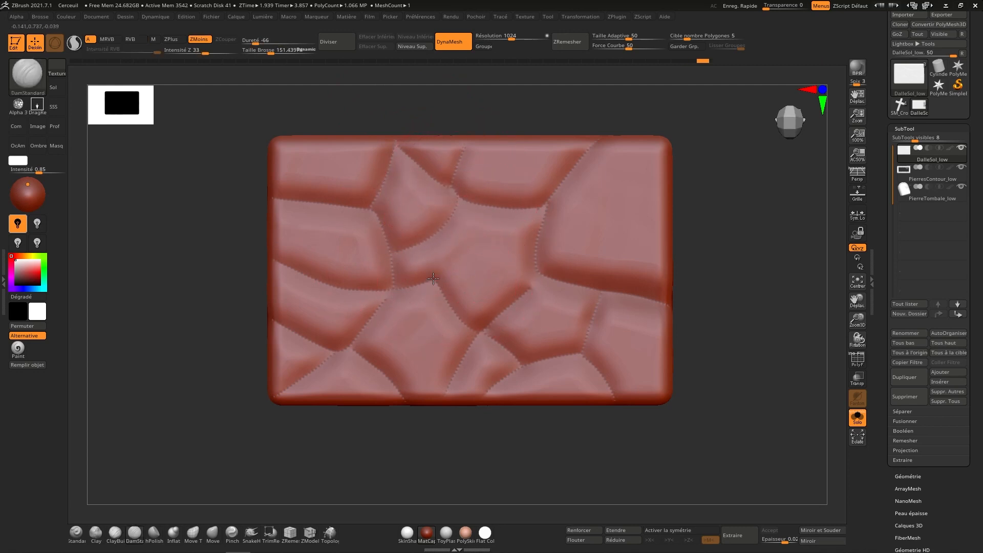
left_click_drag(437, 281, 543, 209)
Extend the upper face's cracks over the slab's rounded edges and down its sides.
right_click_drag(671, 288, 696, 281)
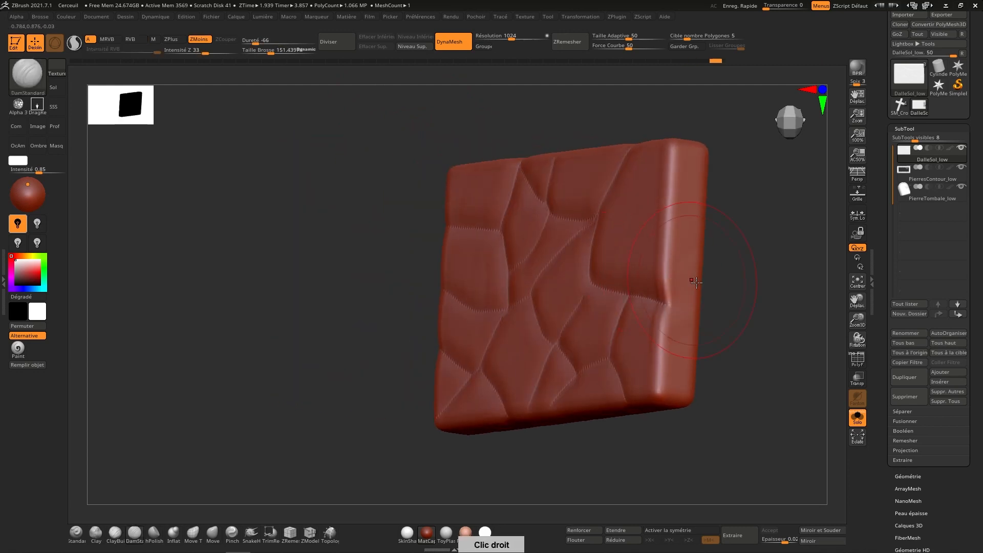
right_click_drag(705, 325, 675, 340)
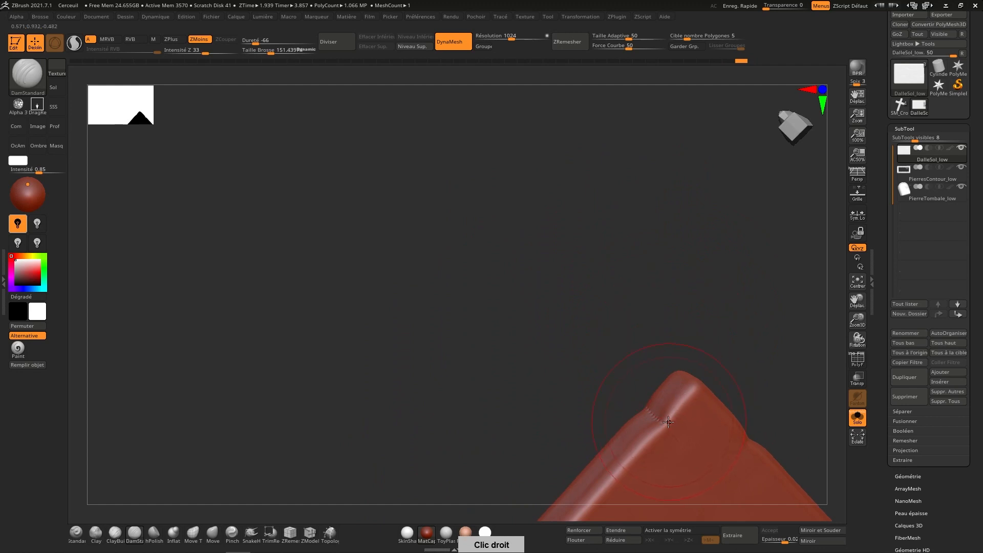
left_click_drag(668, 422, 691, 454)
right_click_drag(749, 444, 700, 349)
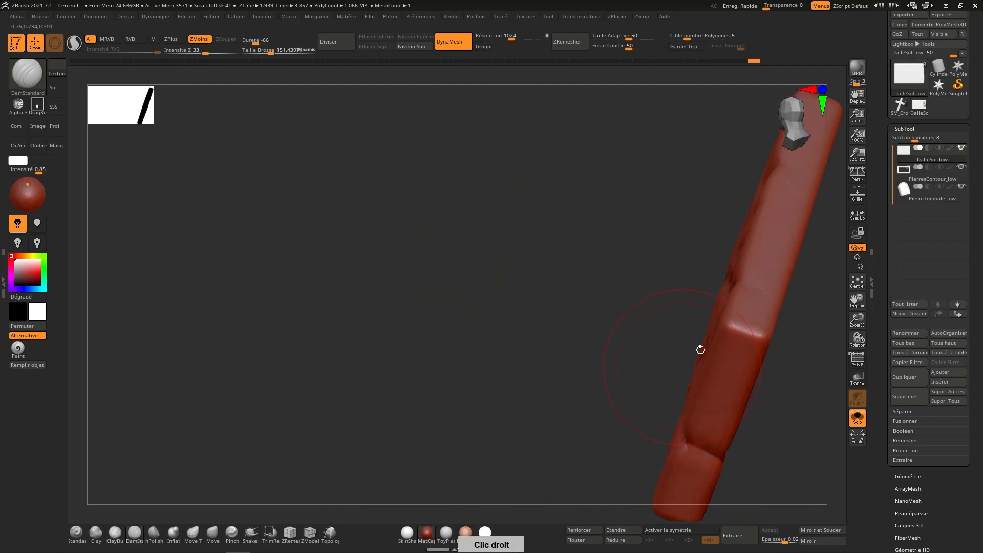
left_click_drag(737, 283, 776, 294)
right_click_drag(771, 312, 732, 390)
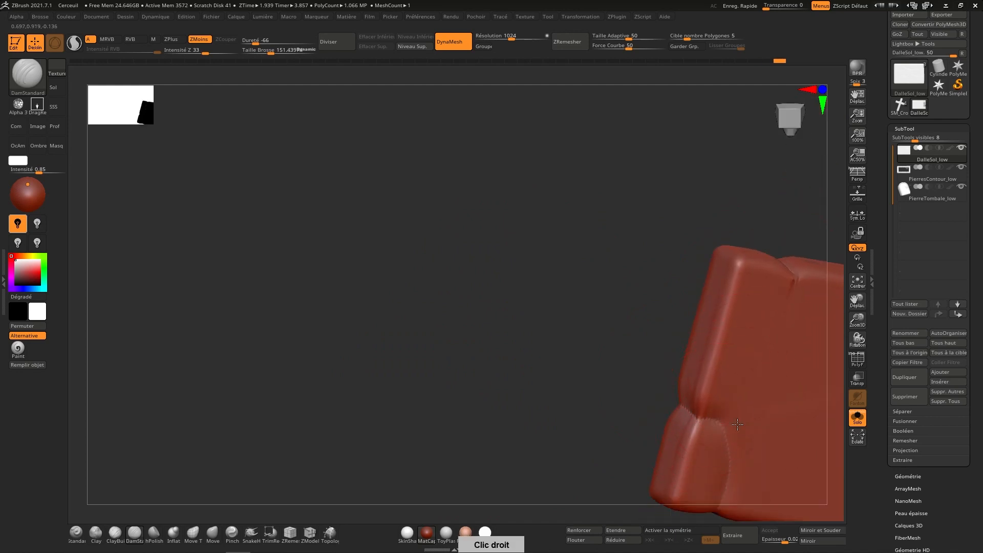
Carve rounded stone outlines along the border of the slab's underside, continuing the cracks from the sides.
right_click_drag(800, 270, 718, 409)
right_click_drag(638, 407, 793, 381)
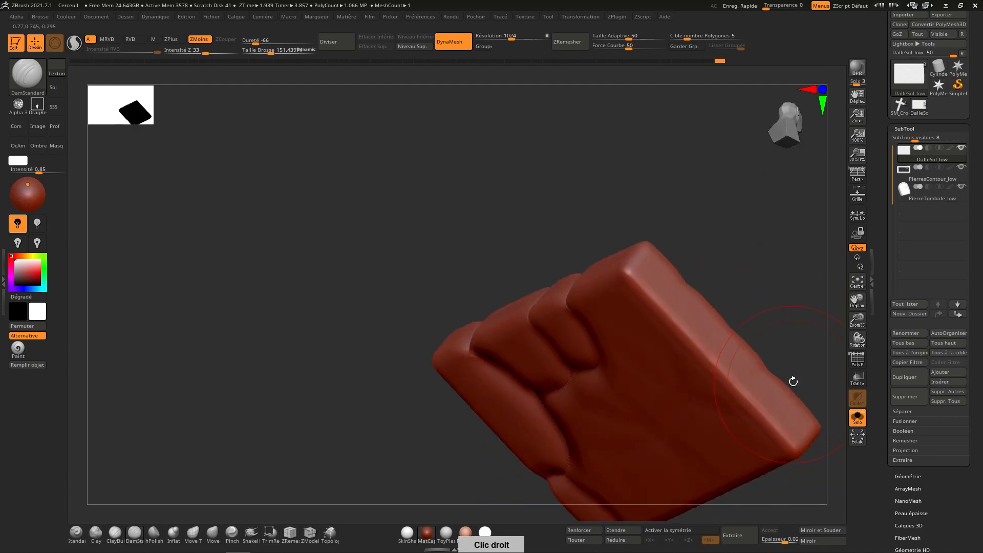
right_click_drag(700, 325, 691, 277)
right_click_drag(661, 330, 698, 291)
right_click_drag(576, 284, 754, 325)
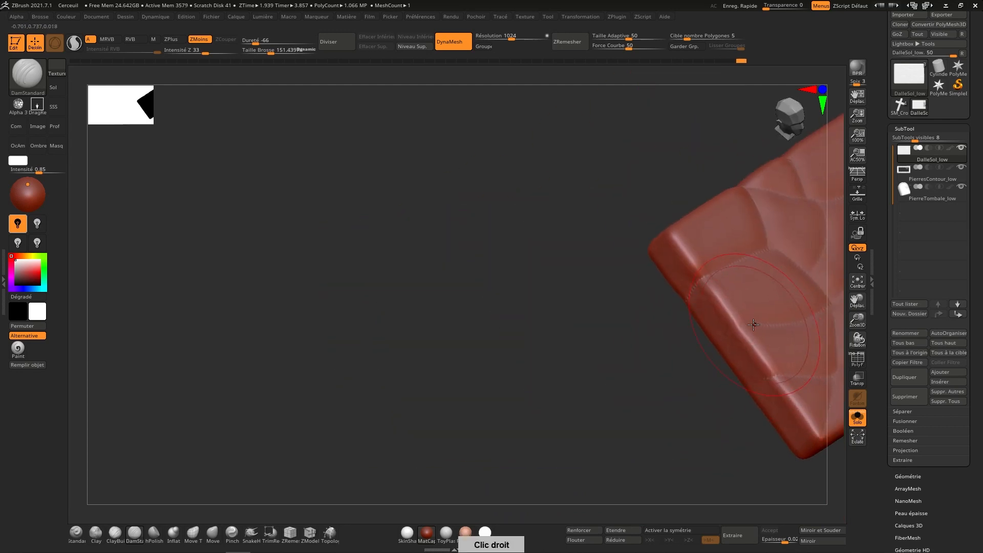
right_click_drag(708, 373, 752, 318)
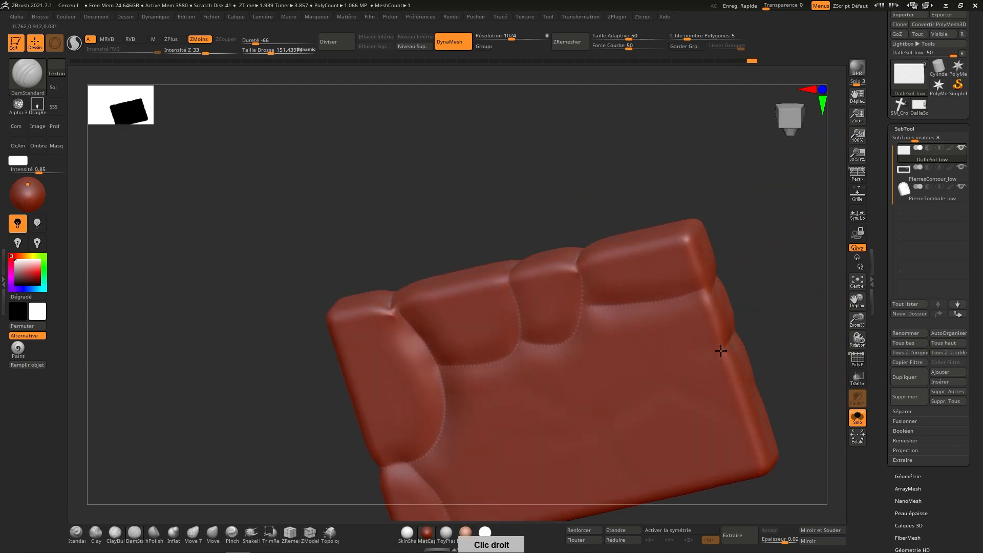
Carve connecting cracks across one end of the slab's underside to form irregular stones.
right_click_drag(773, 355, 648, 394)
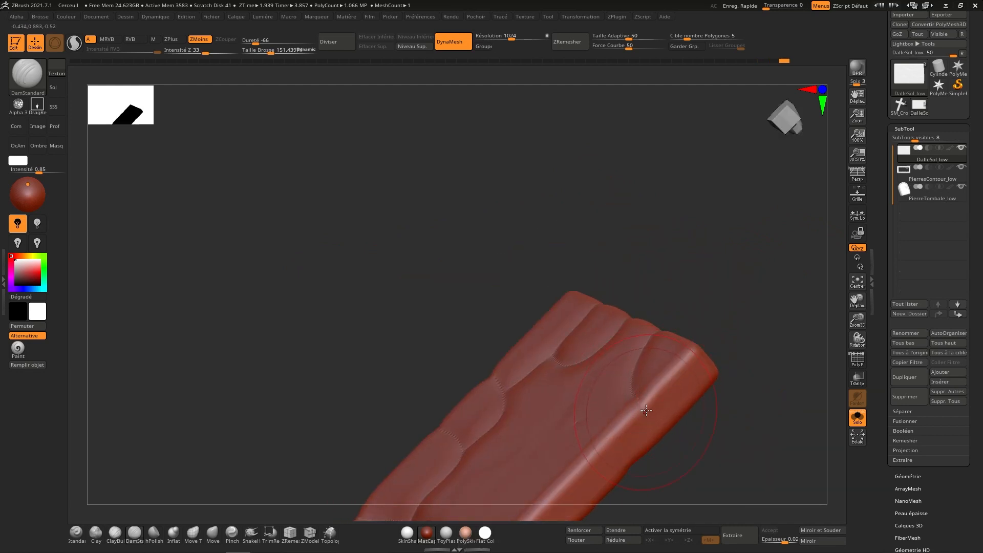
right_click_drag(638, 400, 673, 375)
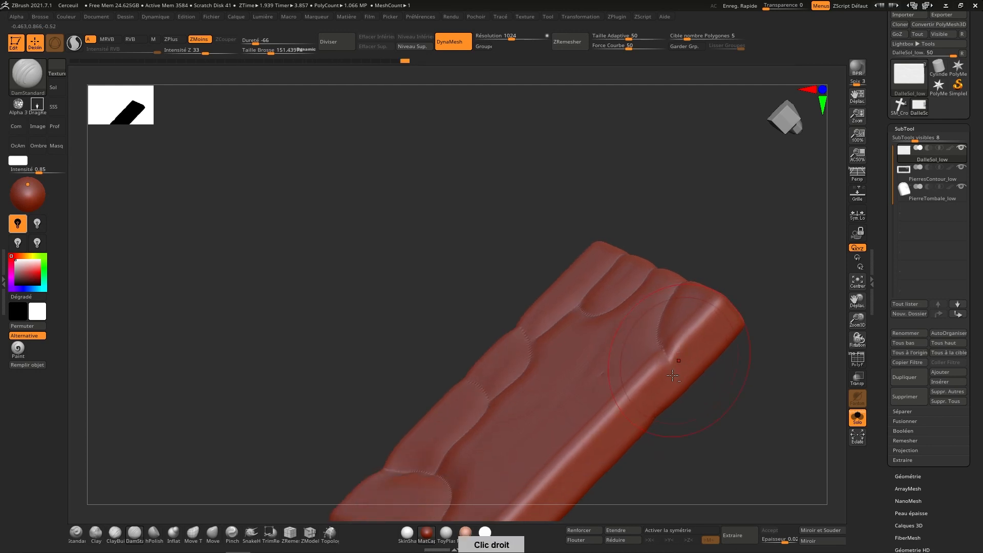
left_click_drag(649, 419, 621, 339)
right_click_drag(650, 281, 685, 344)
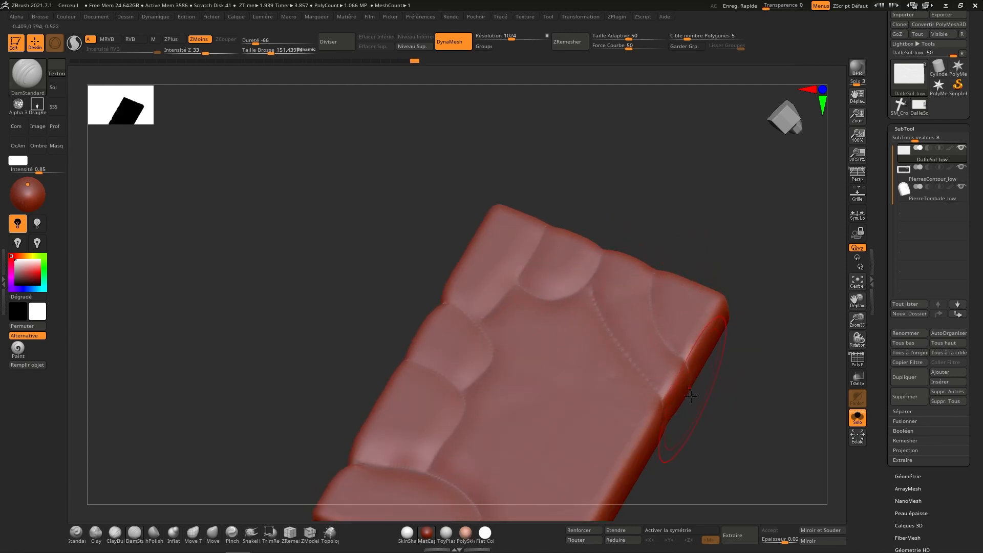
right_click_drag(691, 397, 651, 412)
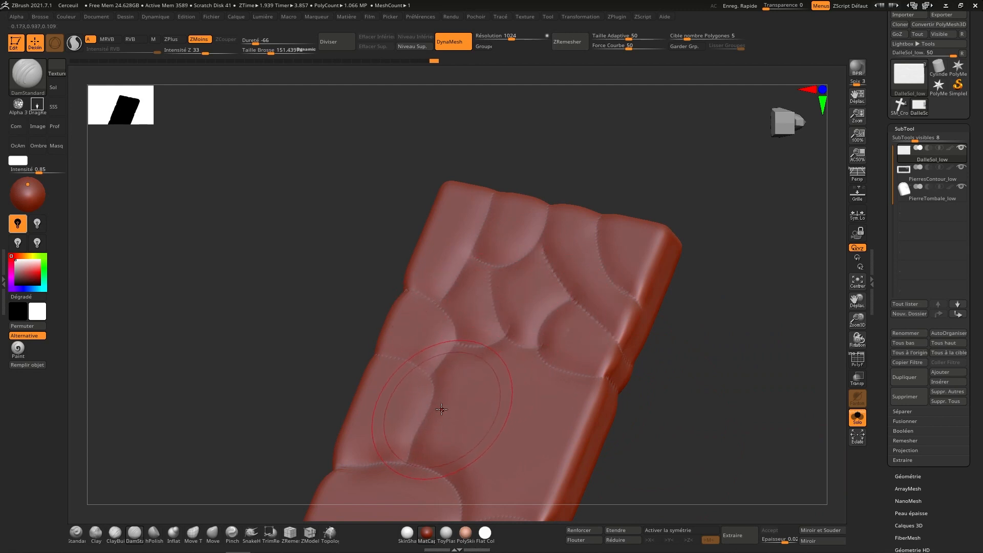
Fill the rest of the underside with cracks and continue them over the slab's long side.
left_click_drag(489, 405, 530, 341)
right_click_drag(527, 428, 503, 361)
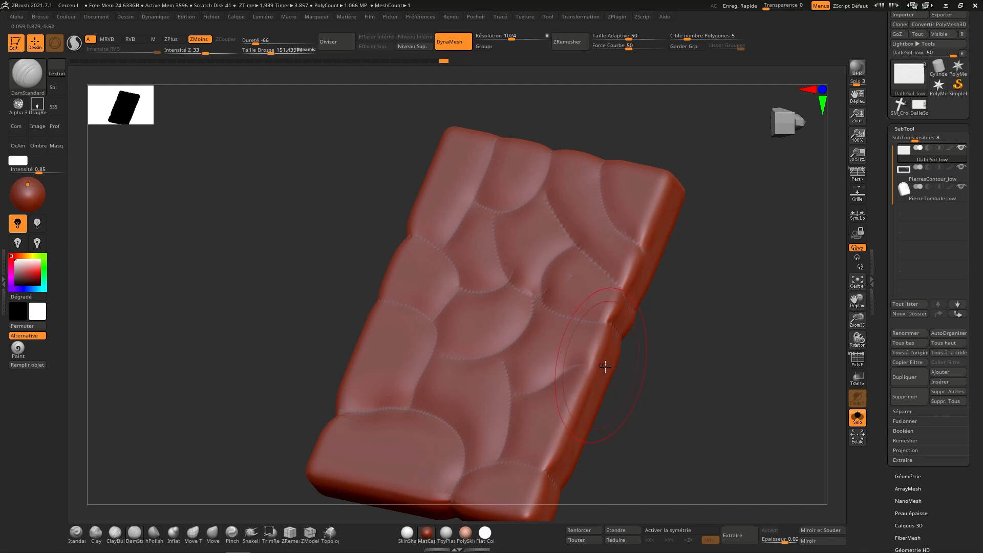
mouse_move(584, 368)
right_mouse_down()
mouse_move(567, 318)
mouse_move(600, 322)
right_mouse_up()
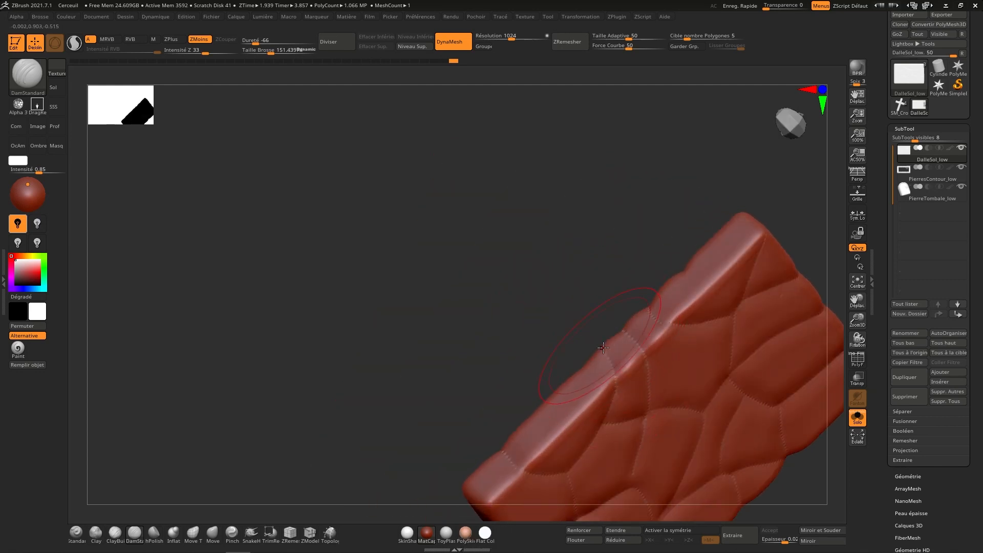
right_click_drag(618, 356, 626, 378)
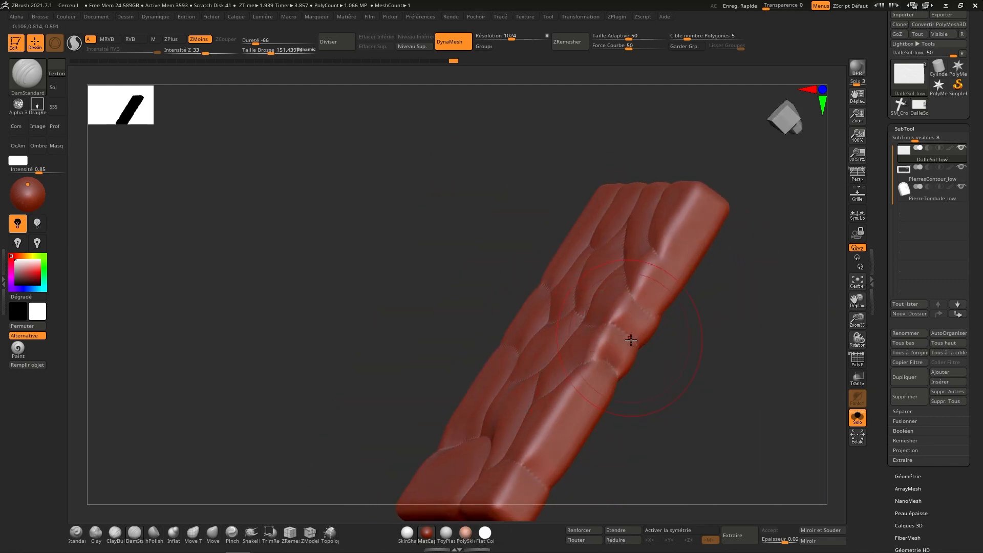
mouse_move(630, 340)
right_mouse_down()
mouse_move(652, 259)
mouse_move(698, 248)
mouse_move(793, 167)
mouse_move(791, 136)
mouse_move(739, 171)
mouse_move(749, 209)
mouse_move(410, 304)
right_mouse_up()
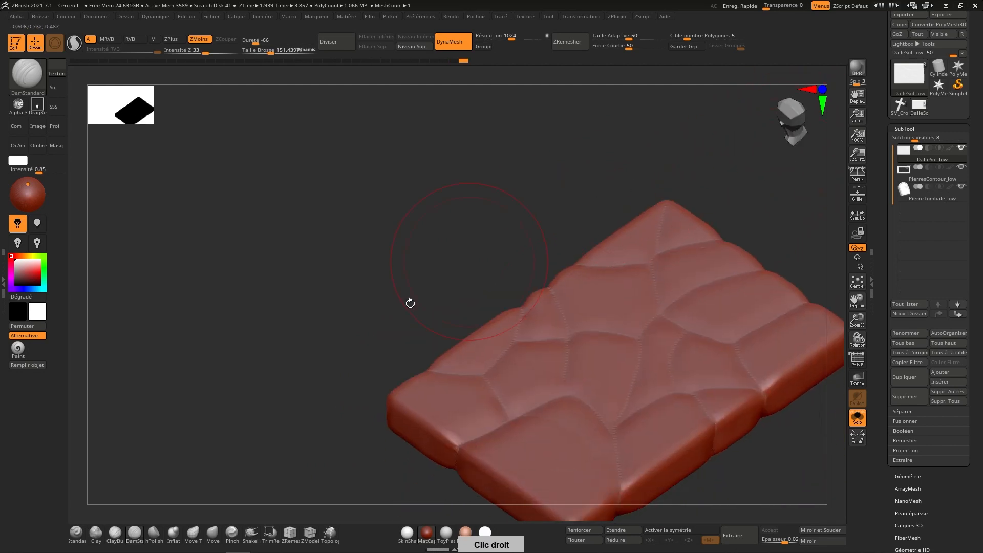
left_click(114, 534)
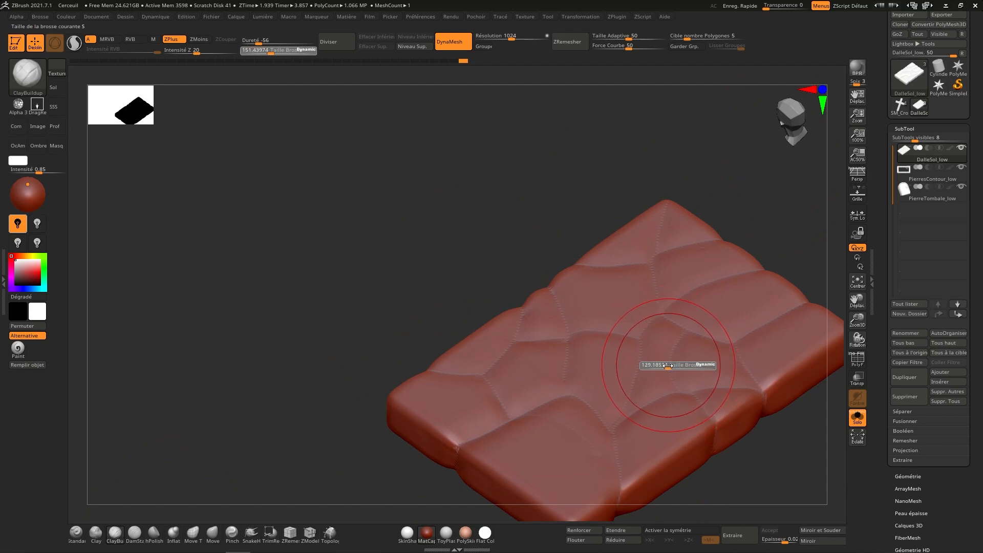
right_click_drag(713, 307, 701, 342)
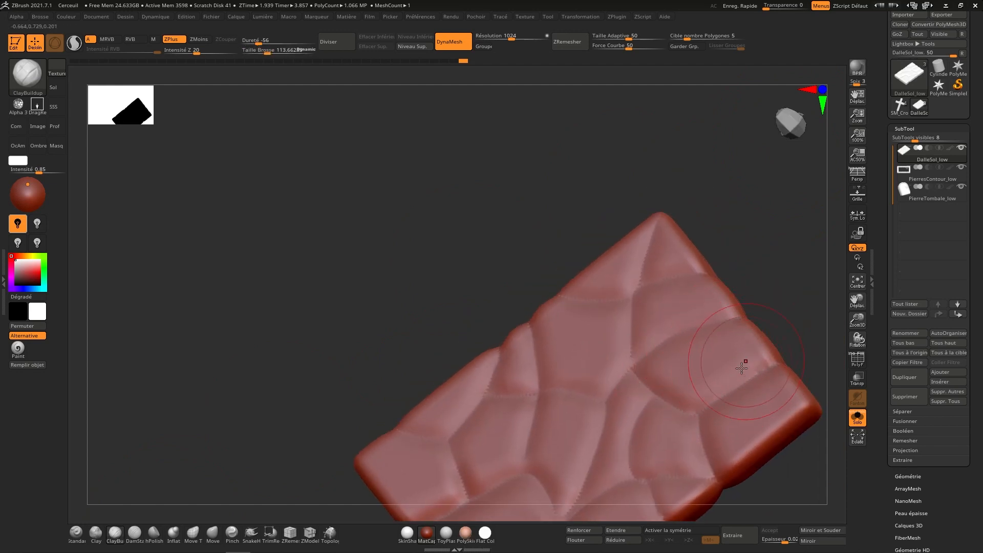
Set up the Standard brush with Alpha 24 and a size of about 69 to texture the slab's upper face.
left_click(75, 533)
left_click(19, 104)
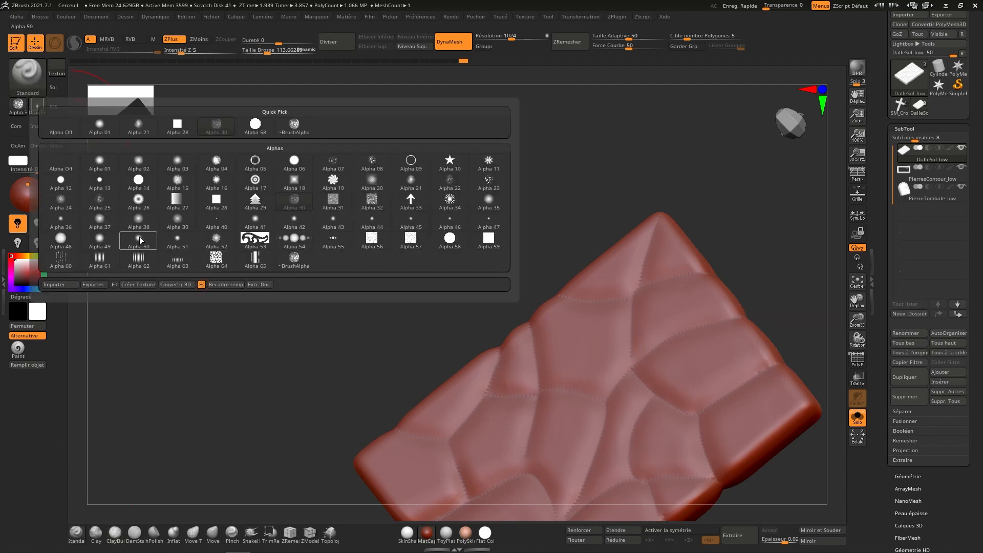
mouse_move(103, 195)
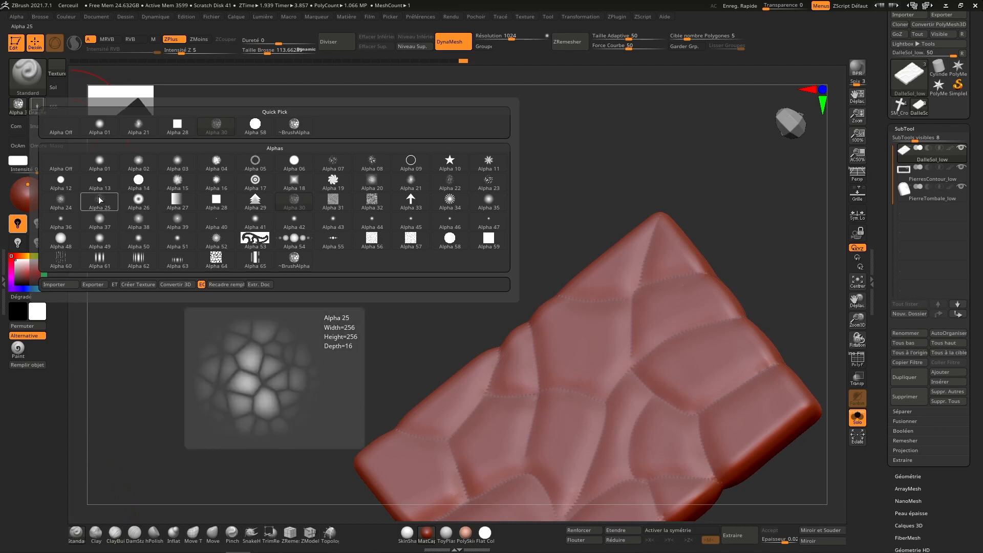
left_click(61, 198)
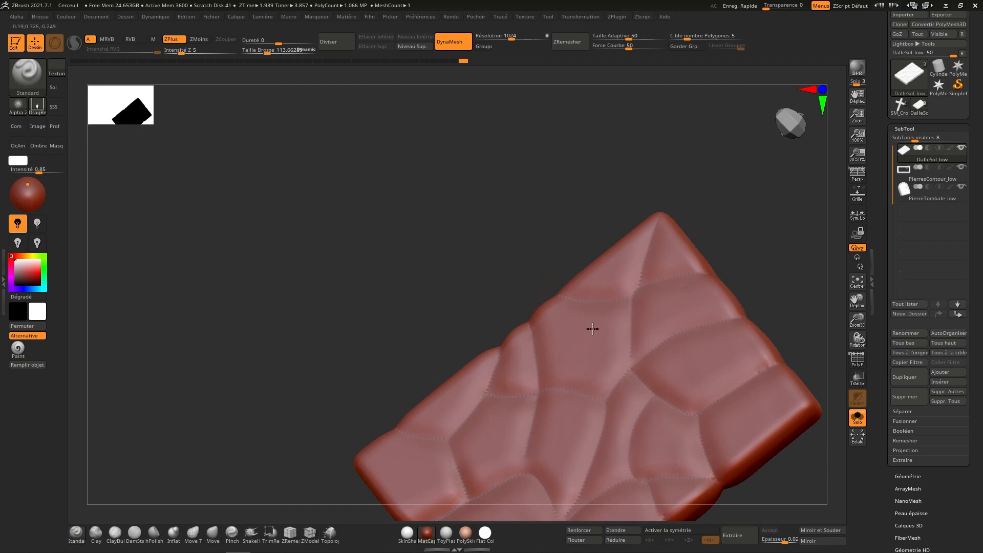
right_click_drag(603, 318, 606, 330)
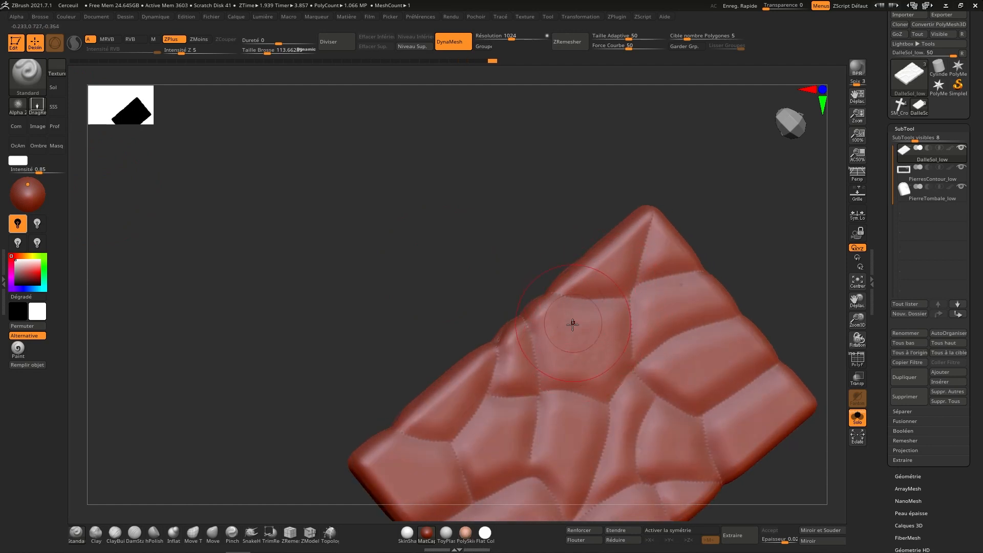
key("s")
left_click_drag(573, 324, 566, 324)
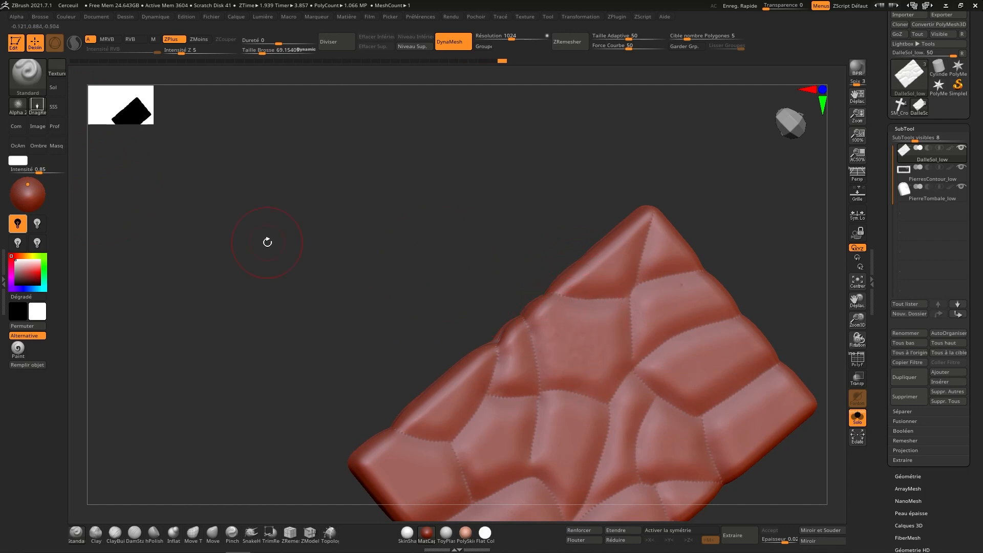
Change the brush stroke to Spray and add fine grain to the stones at one end of the upper face.
left_click(37, 106)
left_click(237, 126)
left_click_drag(633, 321, 627, 328)
left_click_drag(640, 226, 669, 222)
left_click_drag(730, 381, 736, 415)
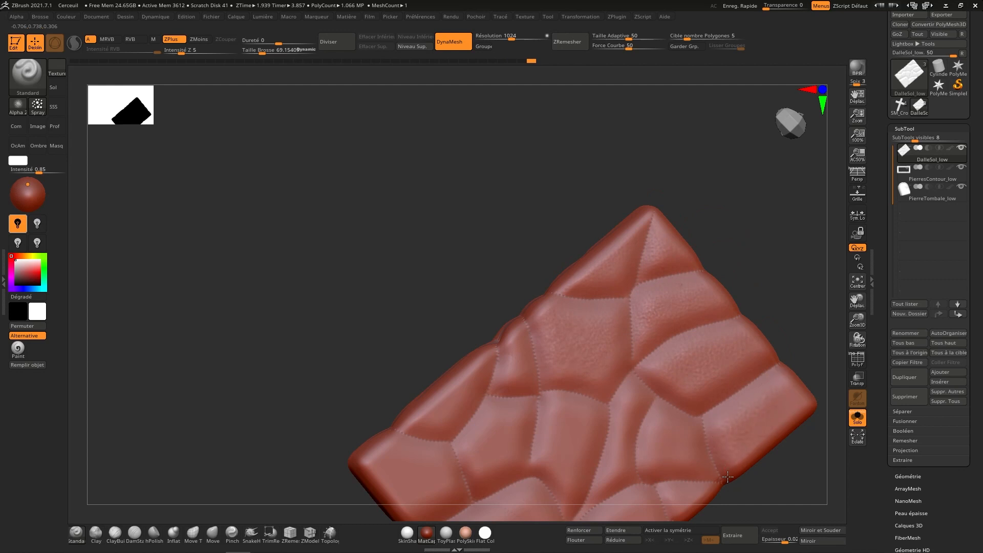
Spray the Alpha 24 grain over the remaining stones of the slab's upper face.
right_click_drag(666, 461, 674, 361)
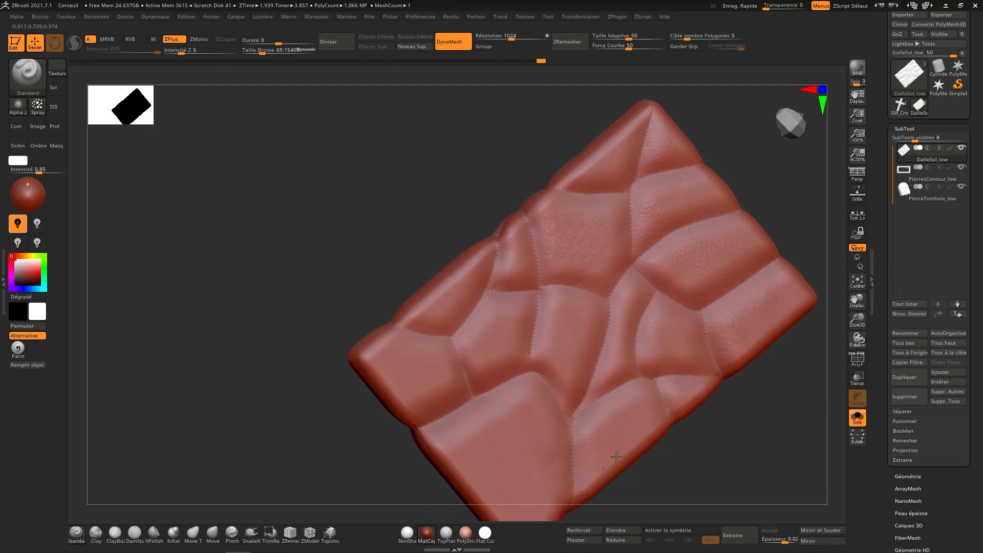
right_click_drag(562, 410, 588, 385)
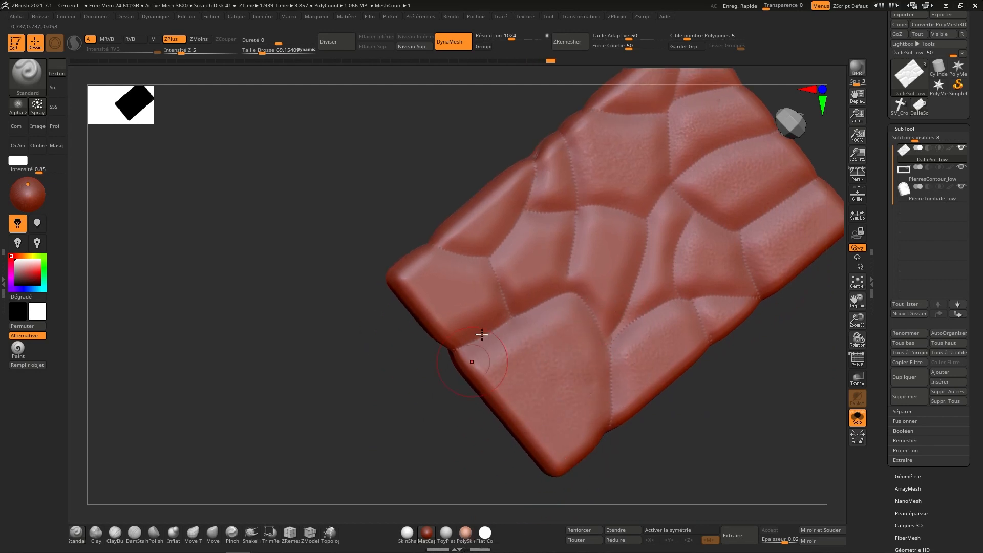
left_click_drag(482, 335, 459, 331)
left_click_drag(510, 205, 546, 213)
left_click_drag(603, 277, 613, 300)
Enlarge the brush to about 135 and spray the grain along one long side of the slab.
right_click_drag(548, 178, 544, 298, "alt")
right_click_drag(589, 224, 580, 312)
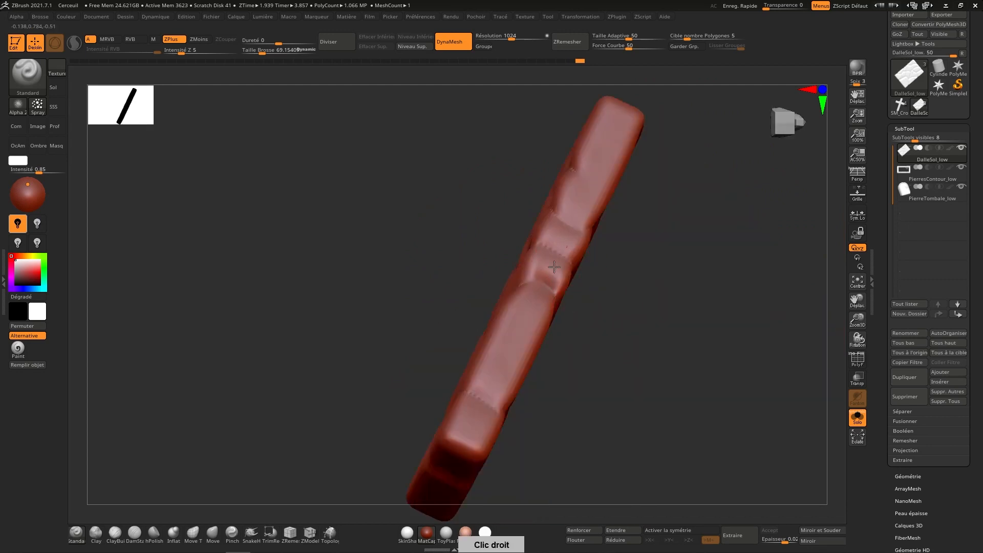
key("s")
left_click_drag(521, 320, 528, 319)
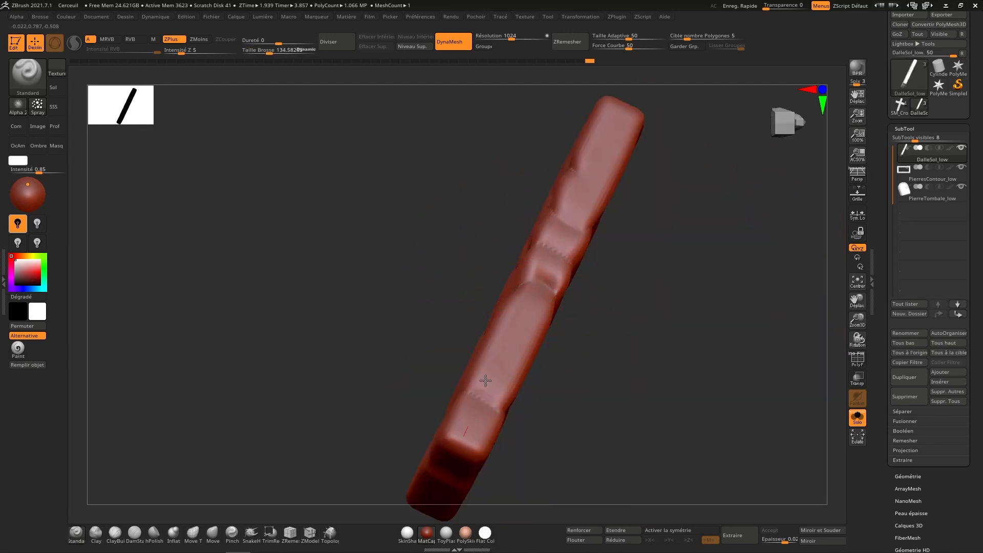
Cover the stones of the slab's underside with the sprayed Alpha 24 grain.
right_click_drag(584, 229, 581, 306, "alt")
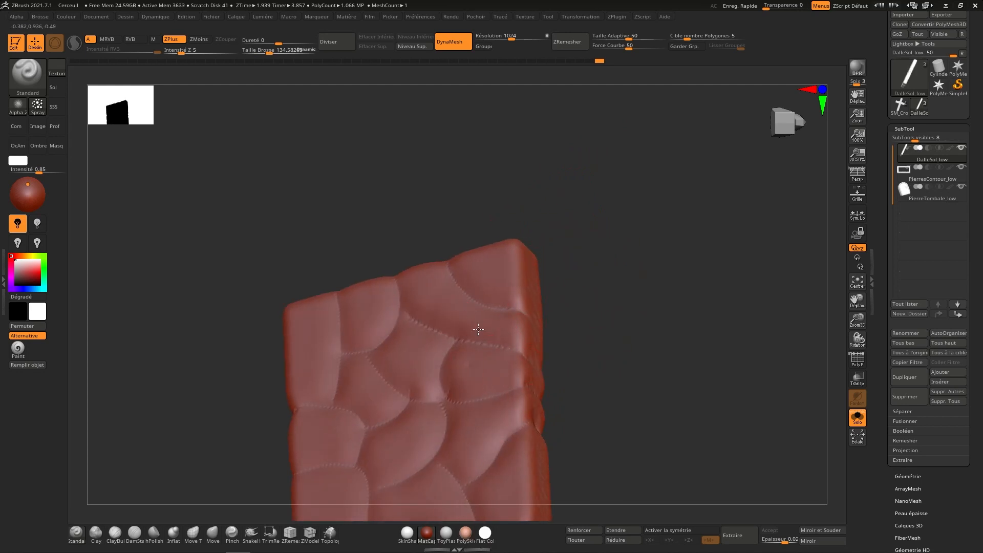
right_click_drag(487, 350, 499, 306)
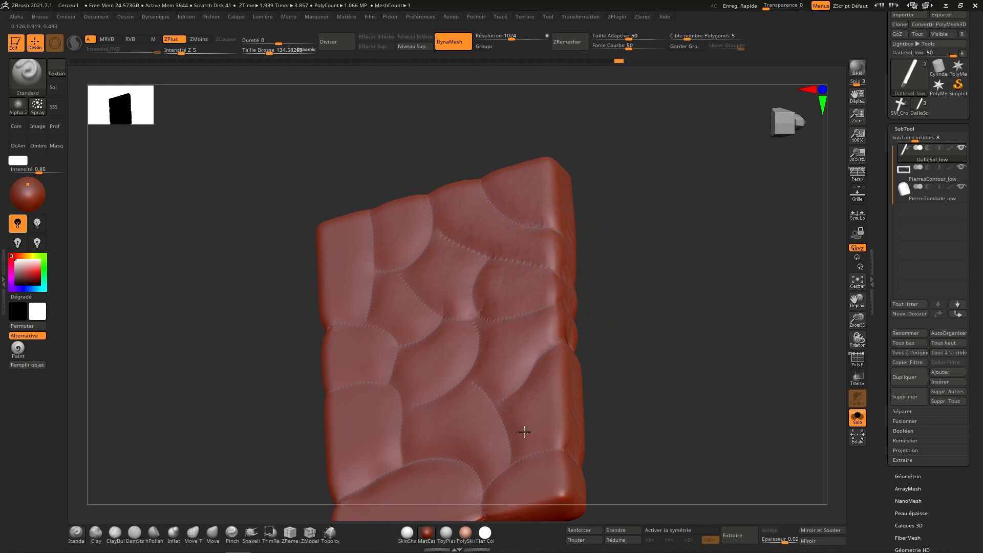
right_click_drag(524, 431, 576, 374)
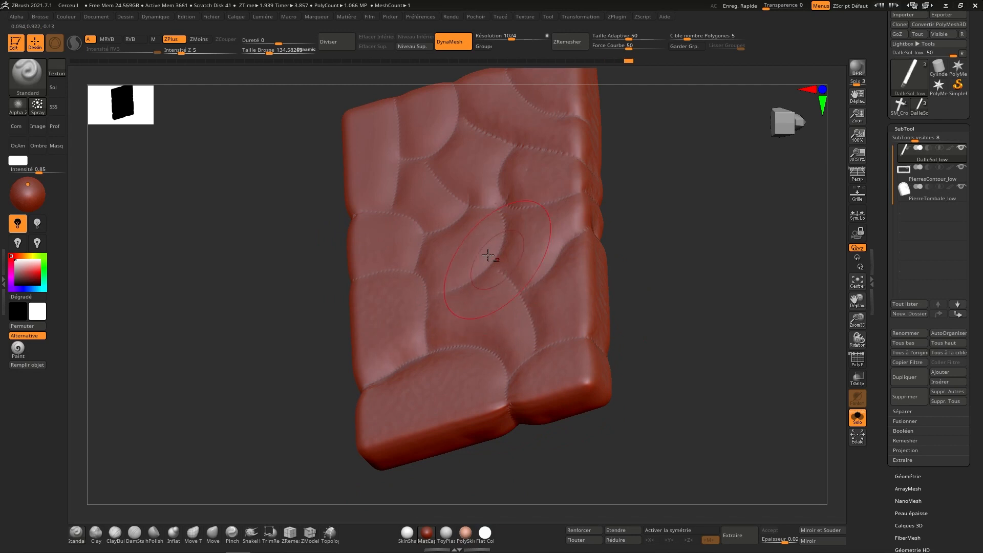
mouse_move(488, 255)
right_mouse_down()
mouse_move(518, 347)
mouse_move(490, 348)
right_mouse_up()
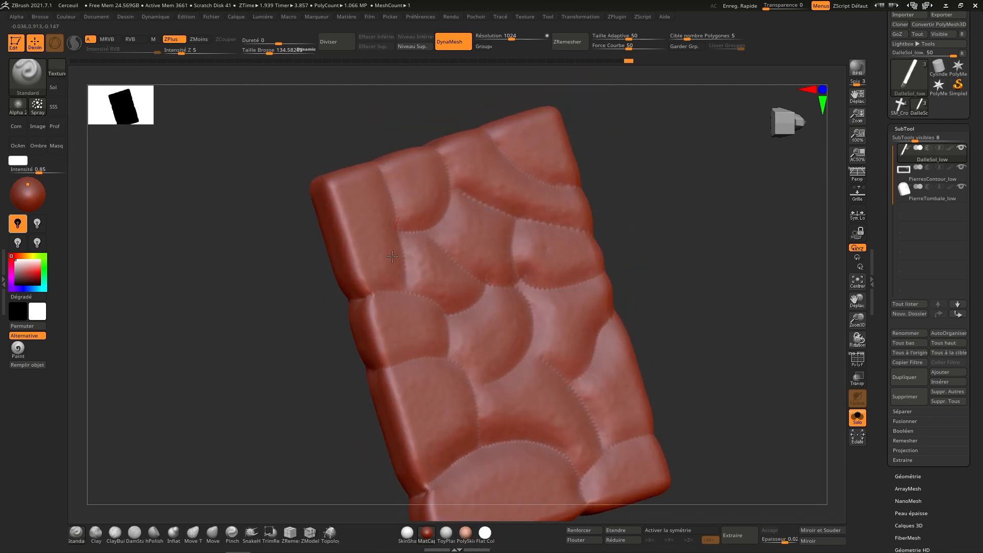
Spray the same grain over the slab's remaining side faces.
right_click_drag(393, 256, 519, 312)
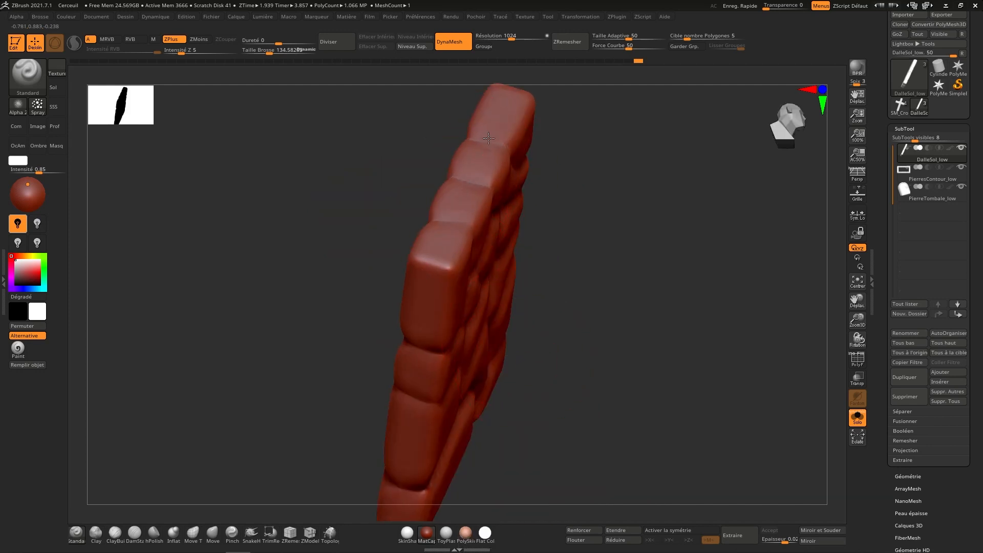
right_click_drag(421, 358, 448, 239)
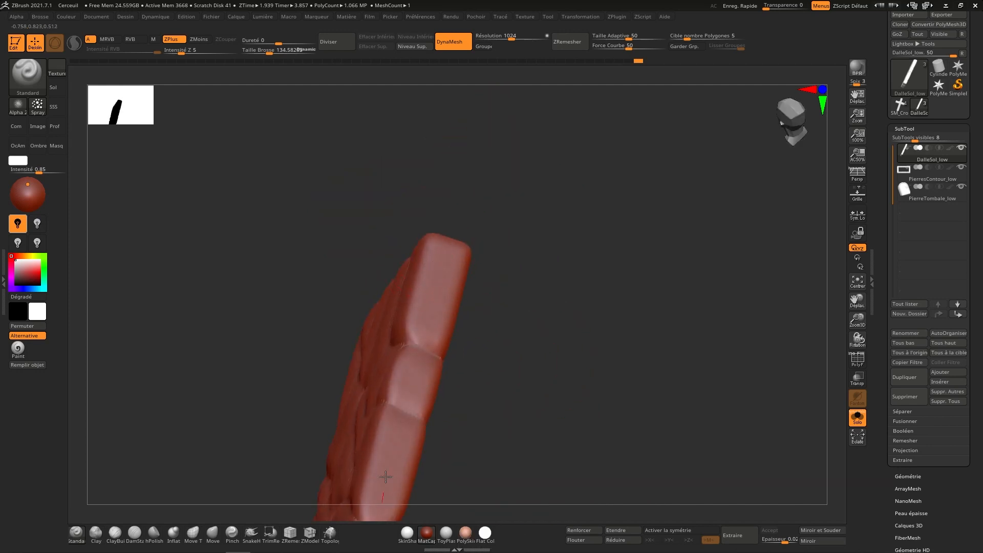
right_click_drag(416, 391, 443, 249)
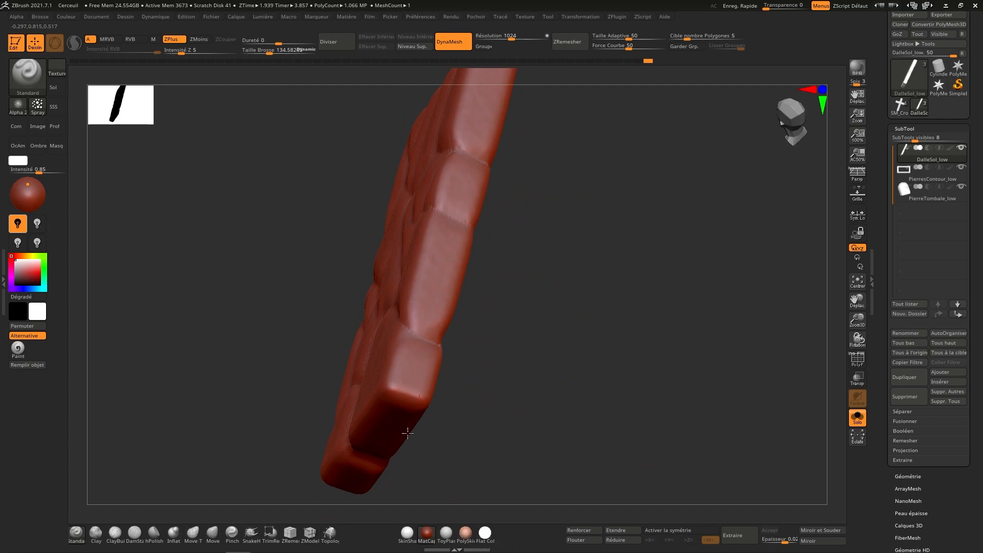
right_click_drag(420, 302, 401, 400)
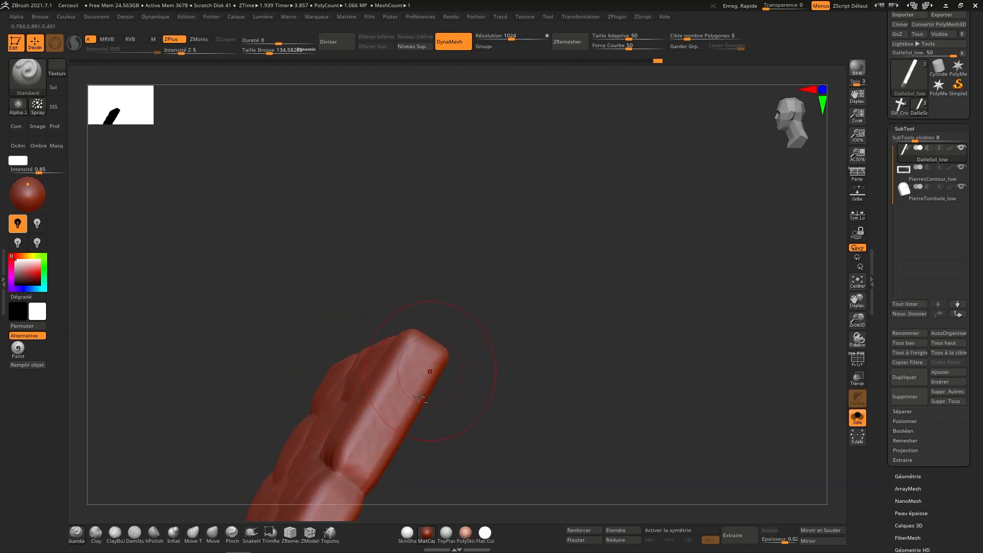
right_click_drag(432, 332, 445, 310)
Switch the brush to Alpha 22 and spray a coarser stone texture over the entire upper face.
right_click_drag(478, 246, 793, 127)
right_click_drag(583, 300, 718, 265)
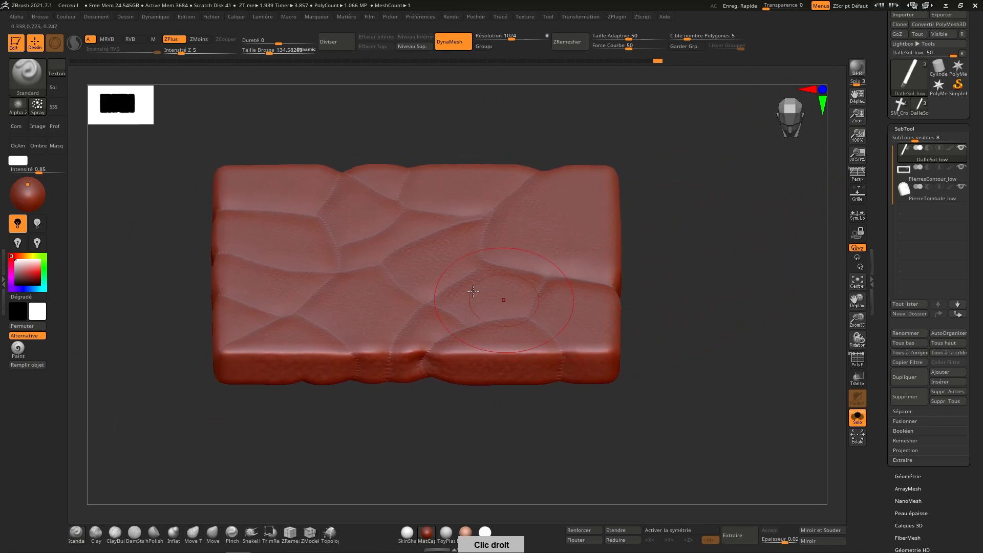
left_click(19, 105)
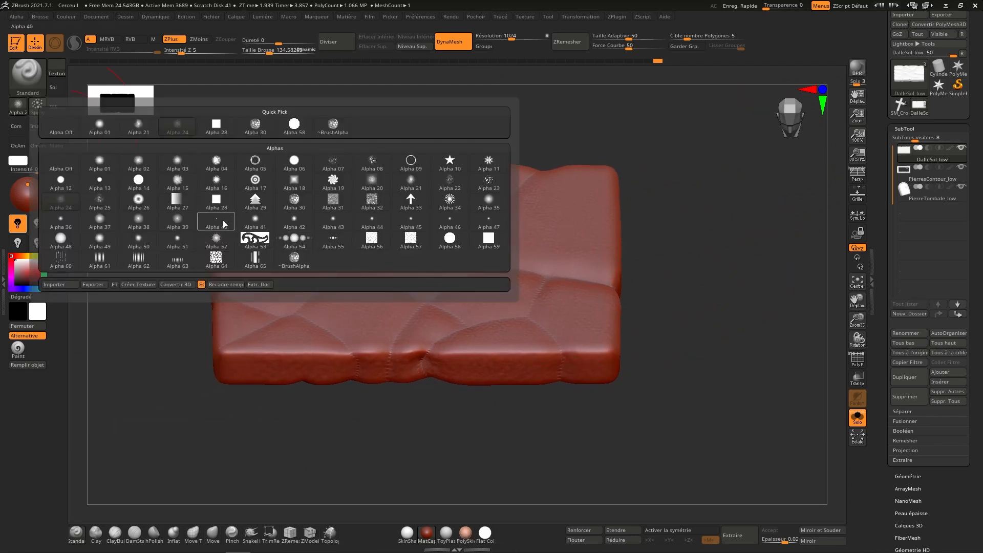
left_click(451, 182)
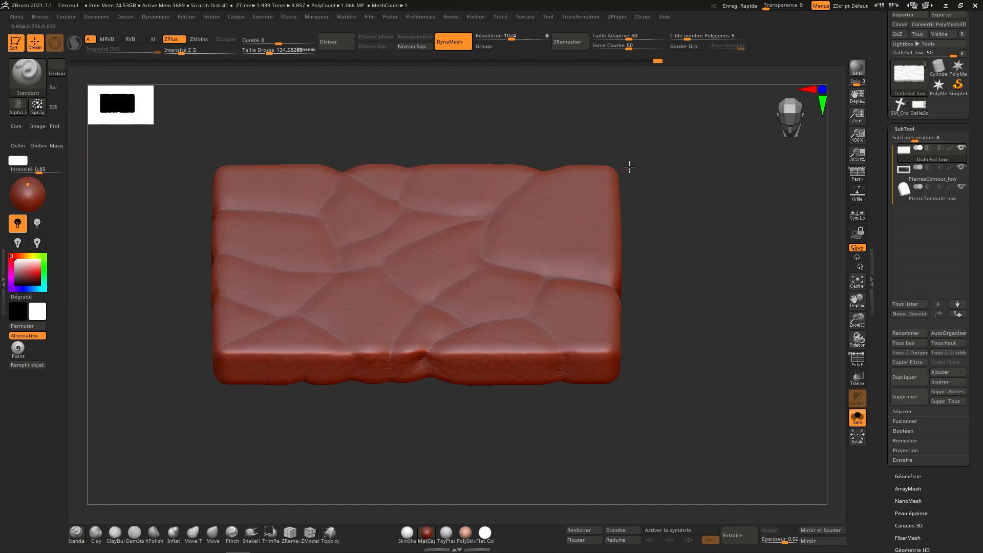
right_click_drag(611, 201, 589, 248)
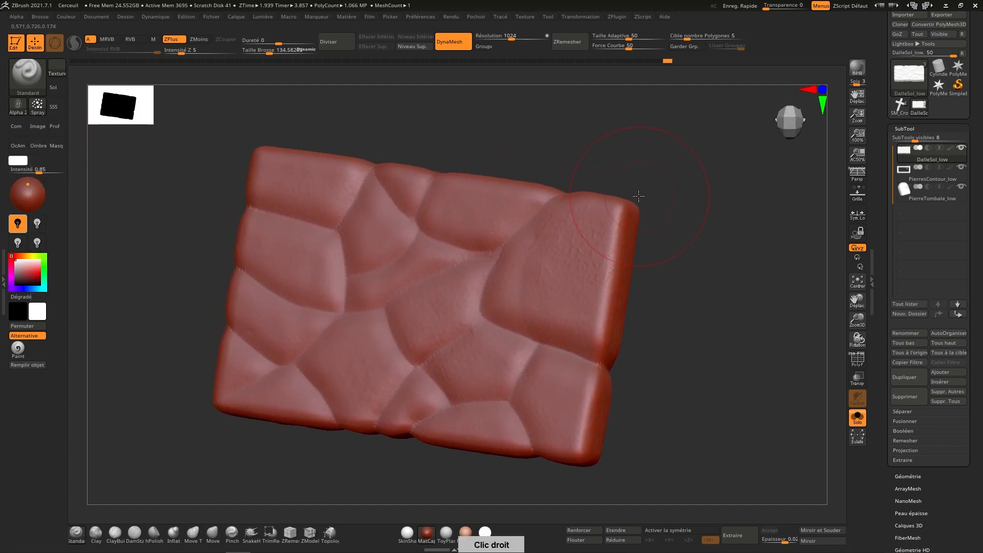
right_click_drag(638, 196, 580, 250)
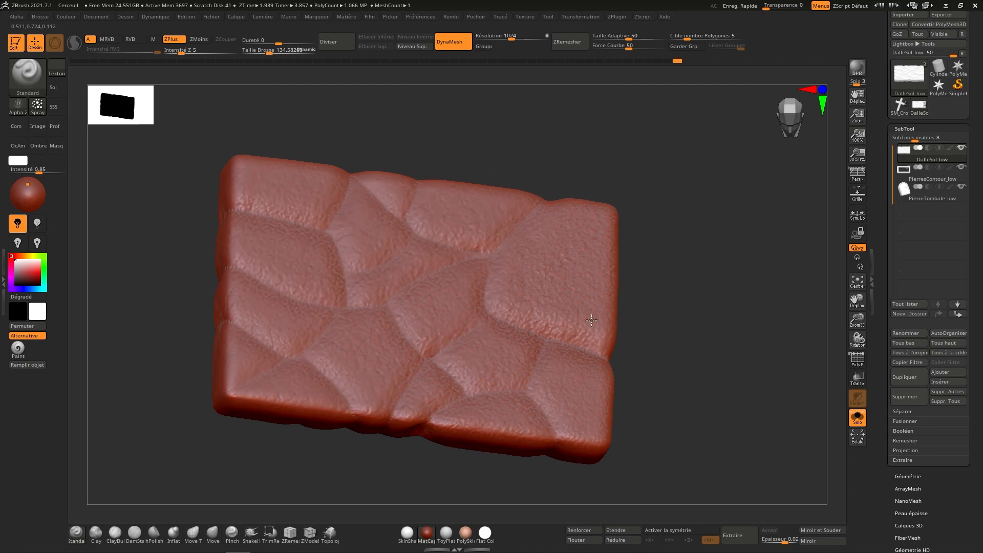
mouse_move(591, 320)
right_mouse_down()
mouse_move(531, 300)
mouse_move(425, 306)
right_mouse_up()
Continue the Alpha 22 texture over the slab's sides and underside.
mouse_move(433, 299)
left_mouse_down()
mouse_move(510, 411)
mouse_move(514, 462)
left_mouse_up()
right_click_drag(510, 399, 521, 245, "alt")
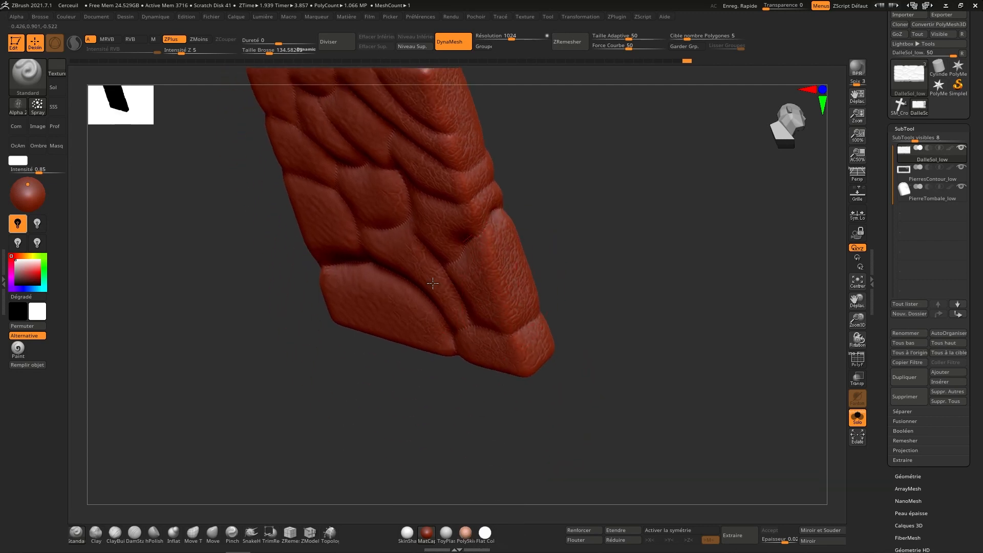
mouse_move(485, 393)
right_mouse_down()
mouse_move(485, 225)
mouse_move(480, 261)
right_mouse_up()
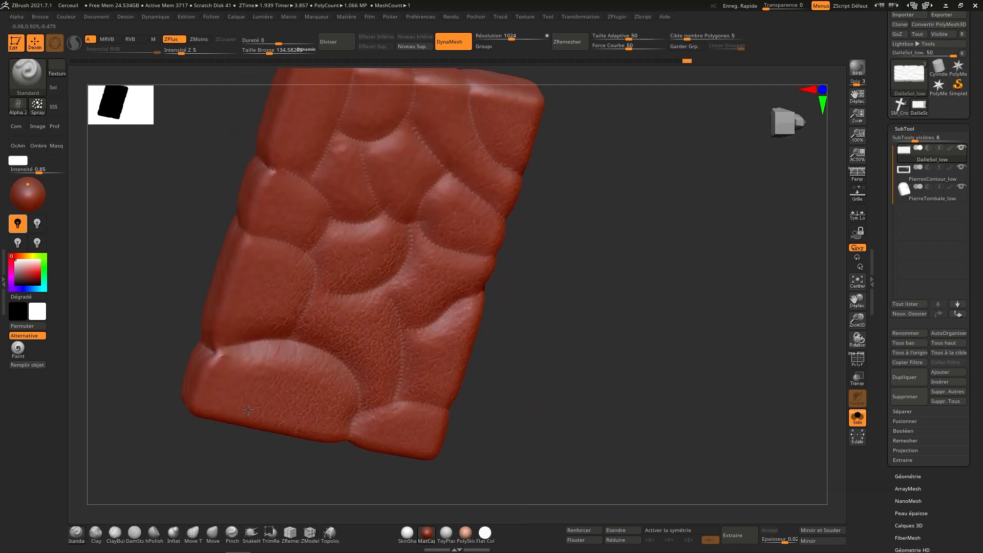
right_click_drag(467, 151, 292, 351, "alt")
right_click_drag(182, 193, 377, 236)
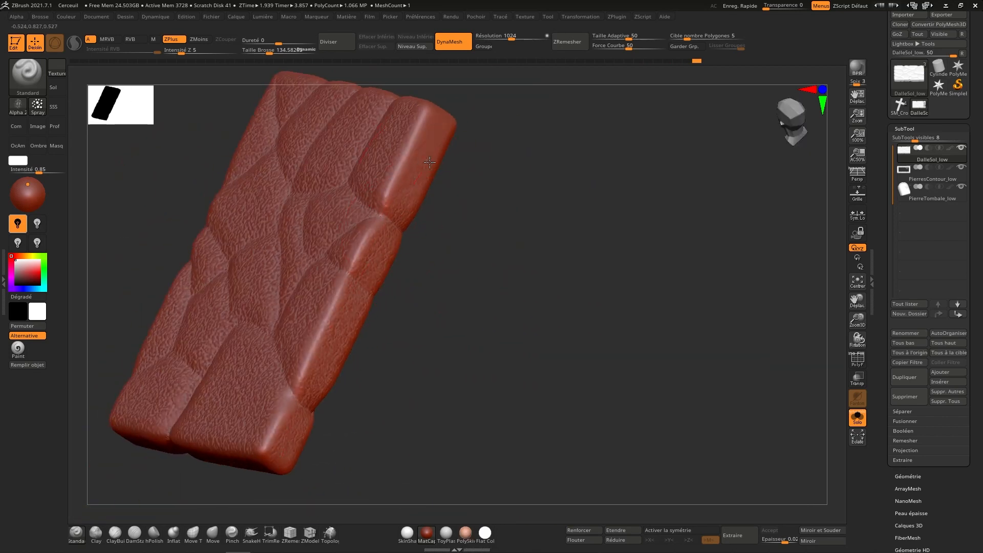
right_click_drag(440, 153, 600, 227)
Build up one stone on the upper face's long edge with ClayBuildup at size about 65, then smooth it.
left_click(115, 532)
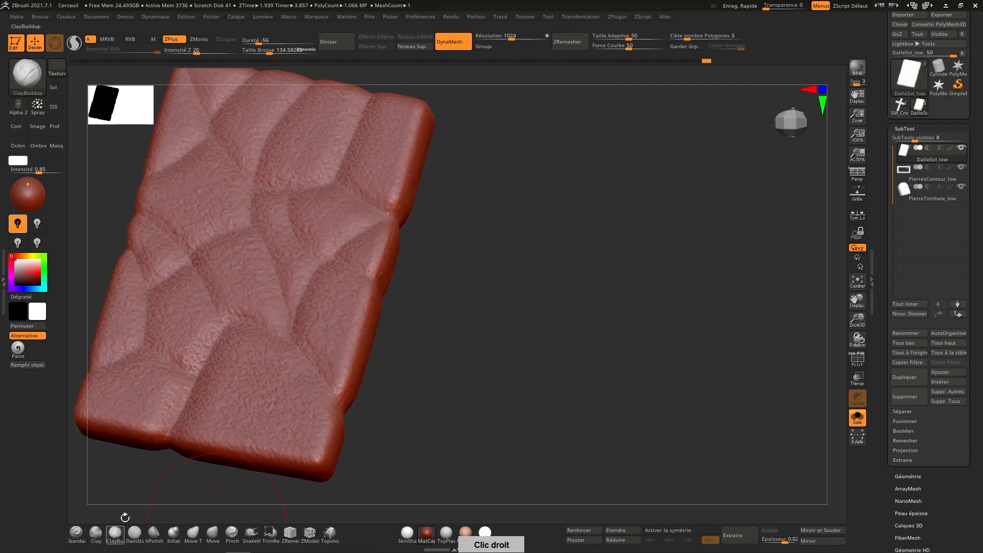
right_click_drag(406, 285, 518, 298)
right_click_drag(449, 297, 459, 321)
key("s")
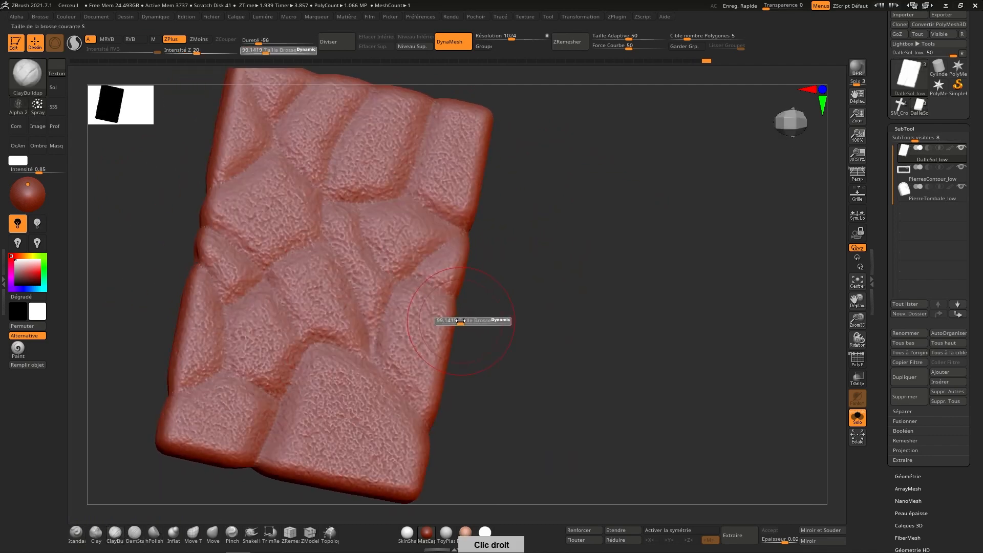
mouse_move(459, 321)
left_mouse_down()
mouse_move(429, 373)
mouse_move(434, 361)
left_mouse_up()
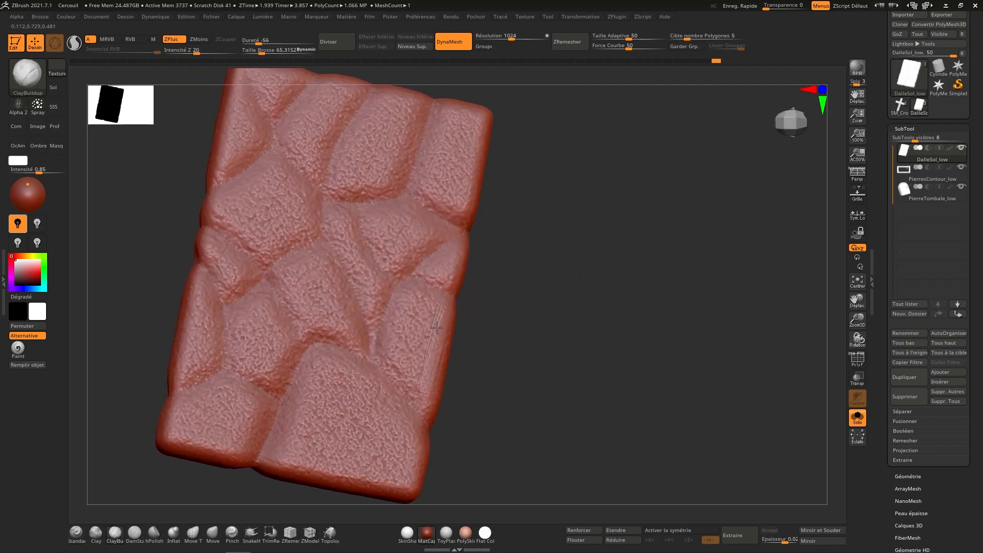
mouse_move(427, 321)
left_mouse_down()
mouse_move(402, 343)
mouse_move(385, 308)
mouse_move(398, 330)
mouse_move(436, 303)
mouse_move(424, 367)
left_mouse_up()
key("shift")
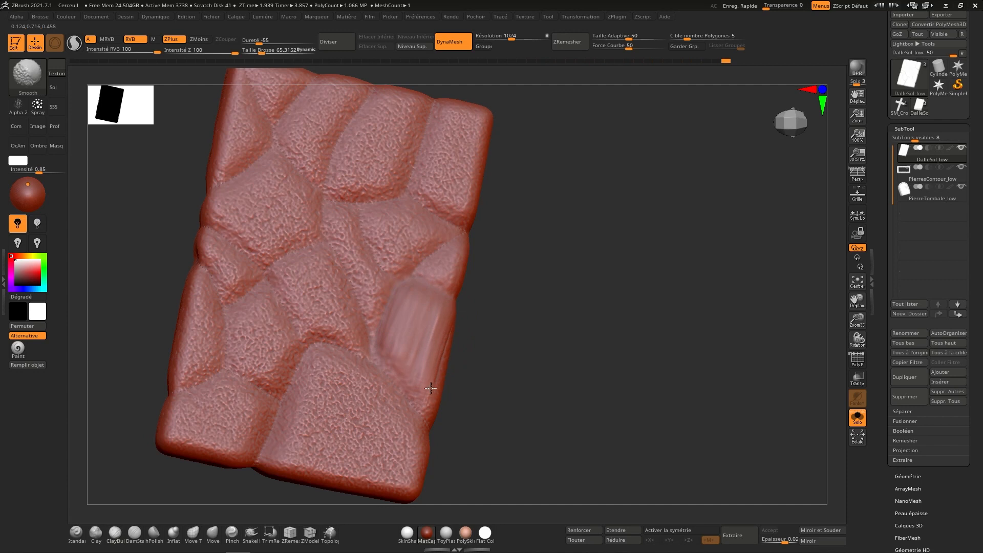
Add ClayBuildup strokes to the large end stone and soften them with the Smooth brush enlarged to about 124.
mouse_move(430, 388)
left_mouse_down()
mouse_move(395, 433)
mouse_move(410, 451)
mouse_move(382, 461)
mouse_move(338, 464)
mouse_move(278, 439)
left_mouse_up()
left_click_drag(321, 366, 286, 413, "shift")
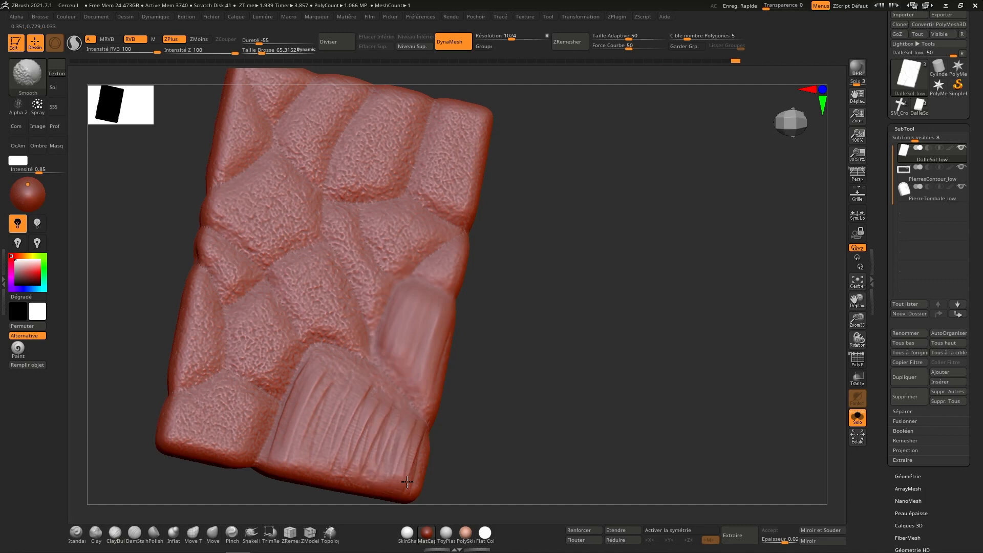
left_click_drag(407, 482, 363, 437, "shift")
mouse_move(328, 386)
left_mouse_down()
mouse_move(373, 444)
mouse_move(376, 463)
mouse_move(351, 419)
mouse_move(368, 376)
mouse_move(316, 436)
mouse_move(340, 453)
mouse_move(319, 396)
left_mouse_up()
key("]")
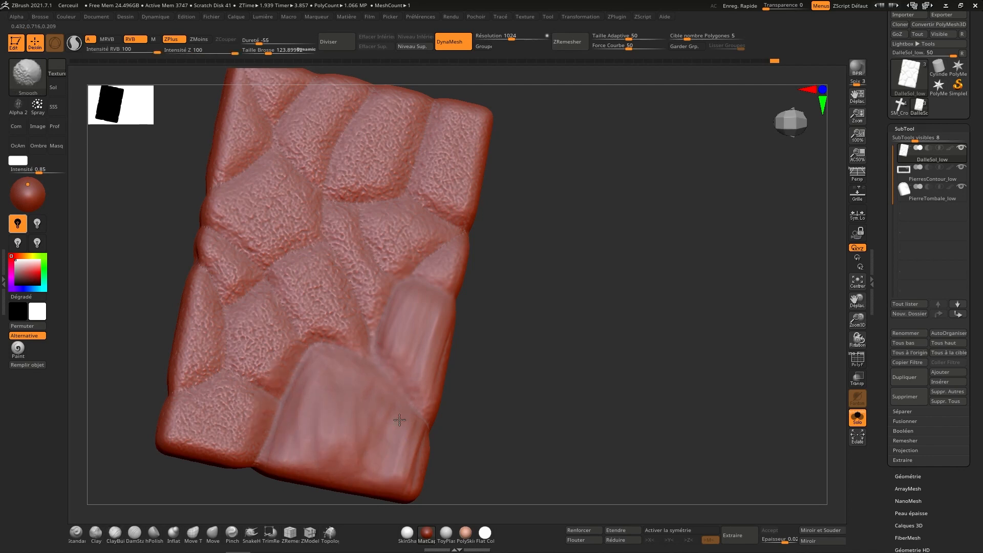
Smooth the sprayed texture off the stones along the slab's long side, up to the far corner stone.
right_click_drag(457, 406, 514, 312)
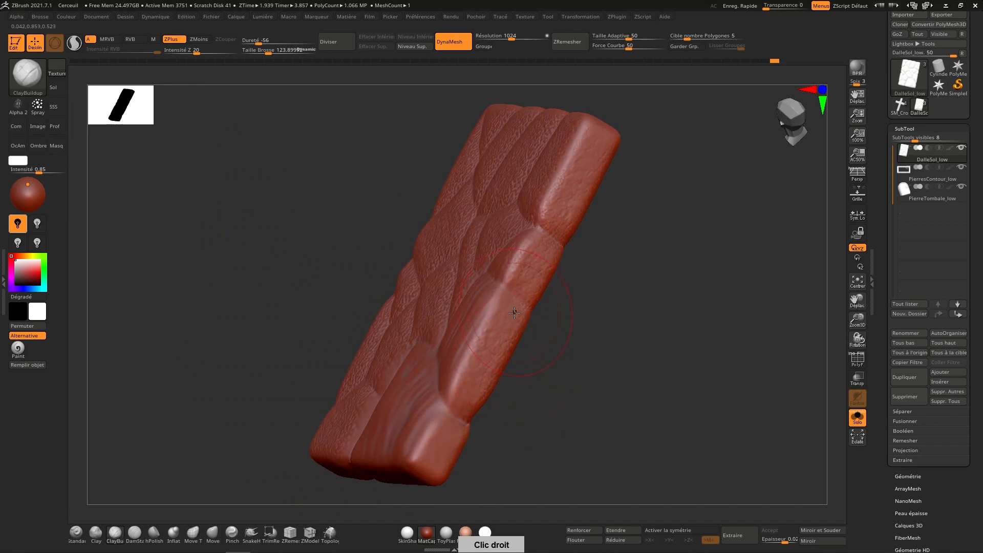
mouse_move(514, 312)
left_mouse_down("shift")
mouse_move(462, 394)
mouse_move(526, 277)
mouse_move(536, 296)
mouse_move(521, 269)
left_mouse_up("shift")
mouse_move(584, 253)
right_mouse_down("alt")
mouse_move(564, 320)
mouse_move(520, 333)
right_mouse_up("alt")
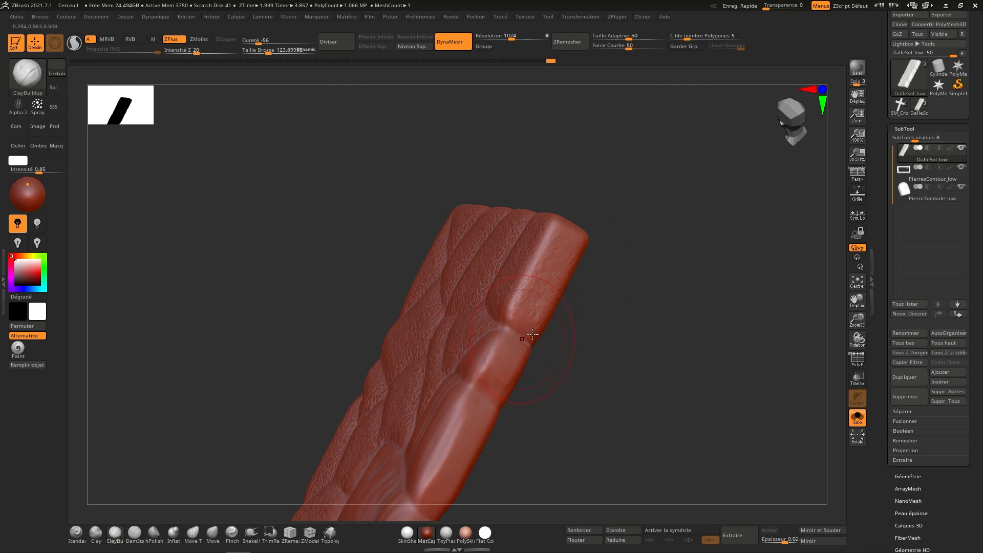
left_click_drag(534, 307, 557, 256, "shift")
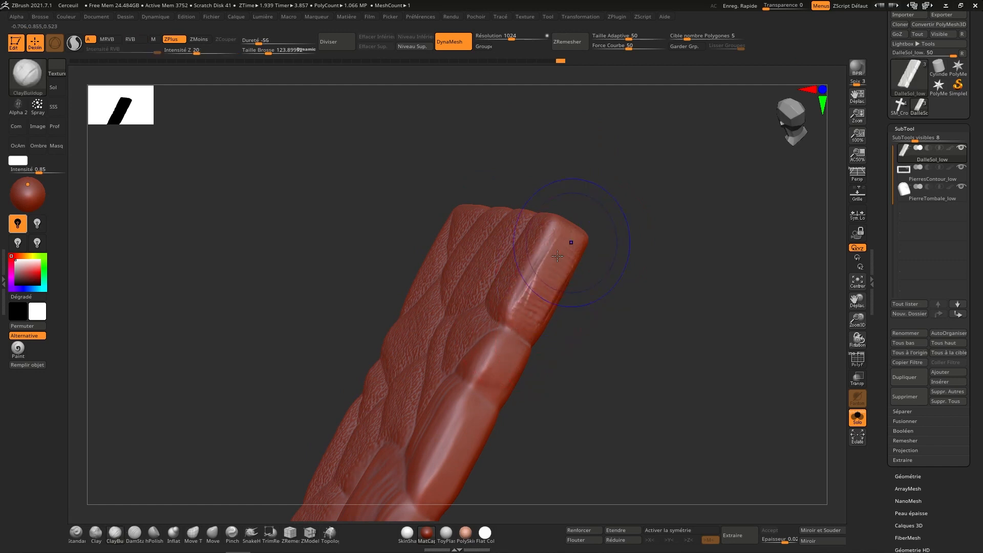
Build up the upper face's corner stone and the stone diagonally beside it with ClayBuildup, then smooth both.
mouse_move(557, 256)
right_mouse_down()
mouse_move(521, 277)
mouse_move(586, 233)
right_mouse_up()
mouse_move(531, 290)
left_mouse_down()
mouse_move(496, 231)
mouse_move(529, 292)
left_mouse_up()
mouse_move(451, 317)
left_mouse_down()
mouse_move(444, 338)
mouse_move(462, 352)
left_mouse_up()
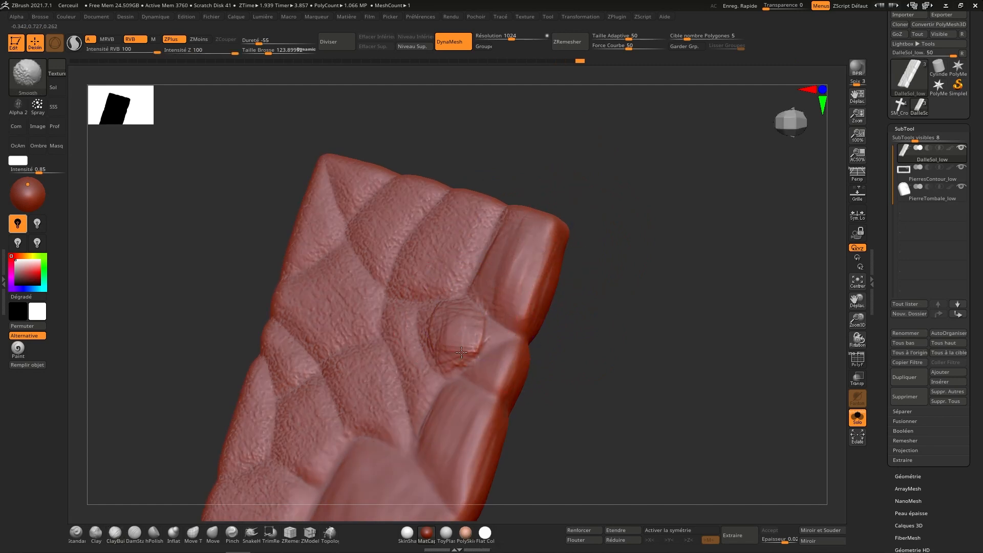
right_click_drag(446, 317, 408, 324)
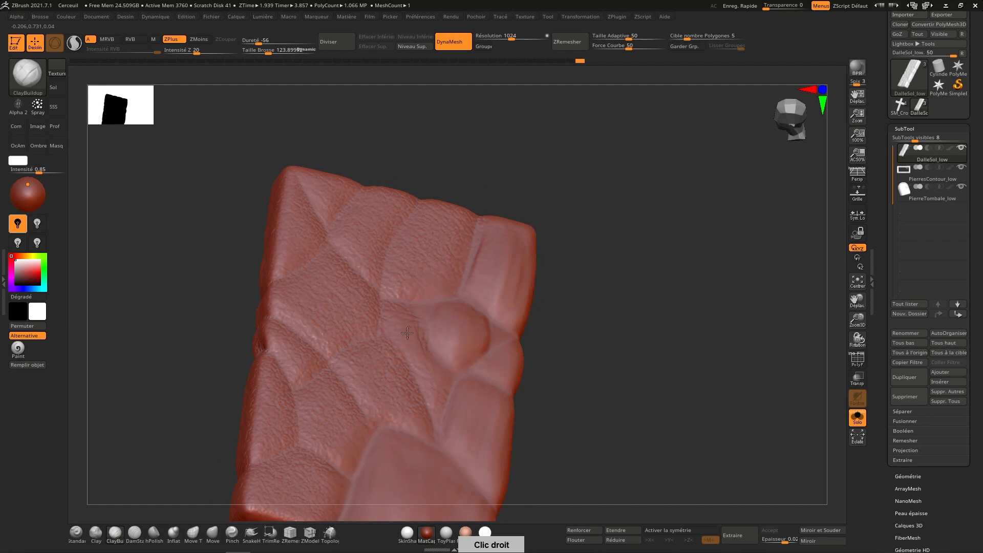
Build up the remaining stones along the upper face's far short edge with ClayBuildup and smooth each one.
right_click_drag(436, 289, 454, 305)
mouse_move(459, 268)
left_mouse_down()
mouse_move(467, 301)
mouse_move(492, 301)
left_mouse_up()
key("shift")
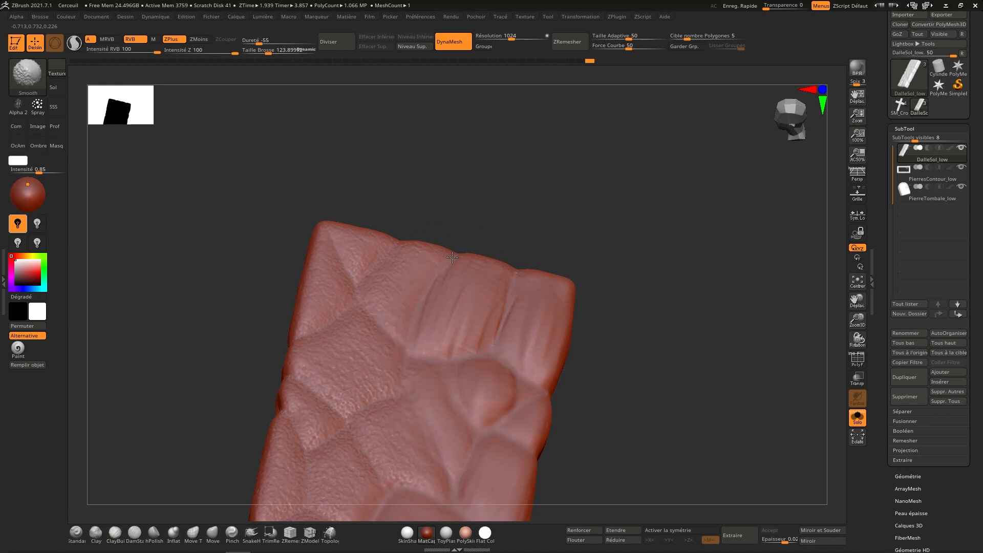
left_click_drag(425, 260, 382, 296)
key("shift")
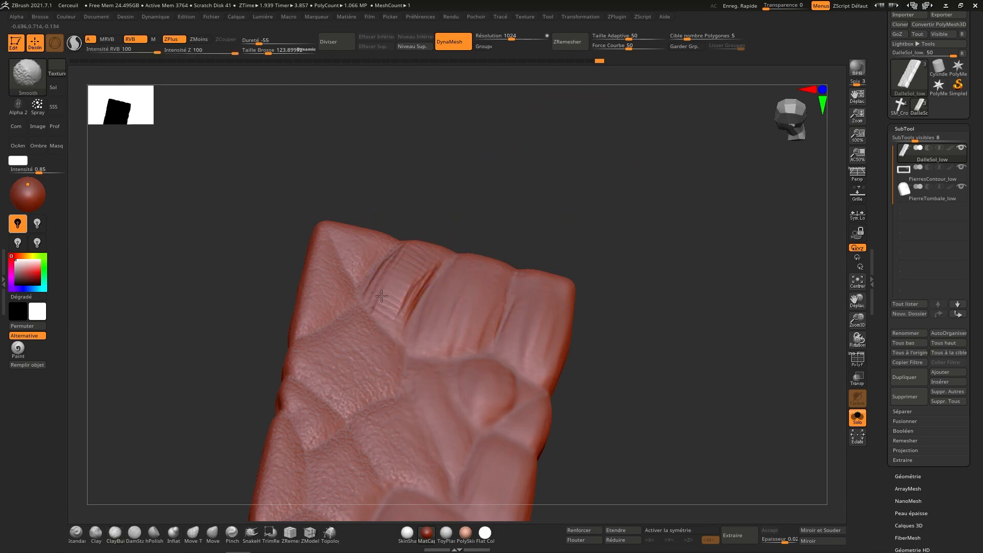
mouse_move(367, 256)
left_mouse_down()
mouse_move(356, 239)
mouse_move(359, 264)
mouse_move(314, 293)
left_mouse_up()
key("shift")
key("shift")
mouse_move(353, 367)
left_mouse_down()
mouse_move(346, 385)
mouse_move(384, 364)
mouse_move(356, 380)
left_mouse_up()
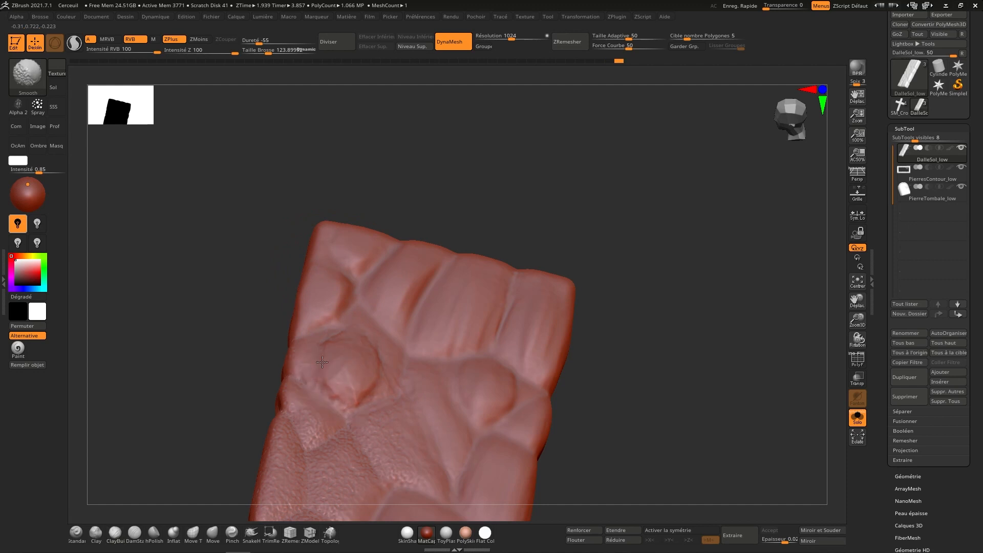
right_click_drag(421, 408, 404, 344)
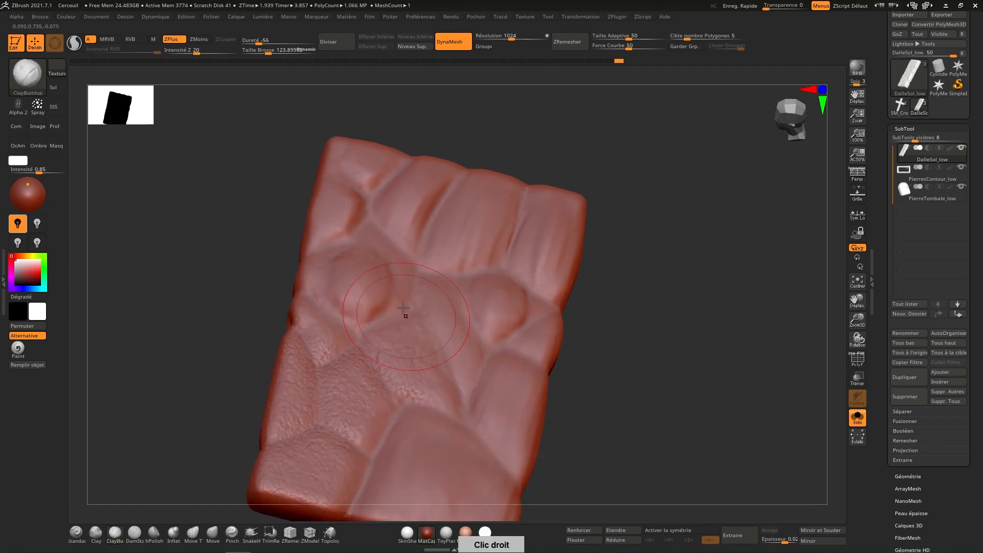
key("ctrl+z")
key("ctrl+z")
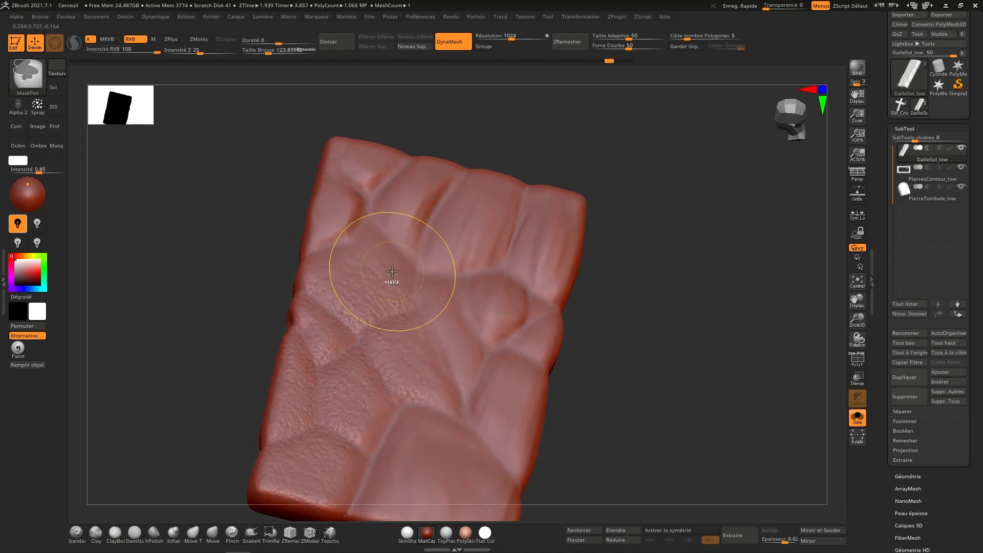
Set the brush size to about 135, then build up and smooth the broad second-row stone and the central stones.
key("s")
mouse_move(392, 272)
left_mouse_down()
mouse_move(370, 272)
mouse_move(338, 302)
mouse_move(394, 287)
mouse_move(350, 292)
mouse_move(390, 262)
mouse_move(383, 297)
mouse_move(392, 366)
mouse_move(461, 376)
mouse_move(400, 361)
left_mouse_up()
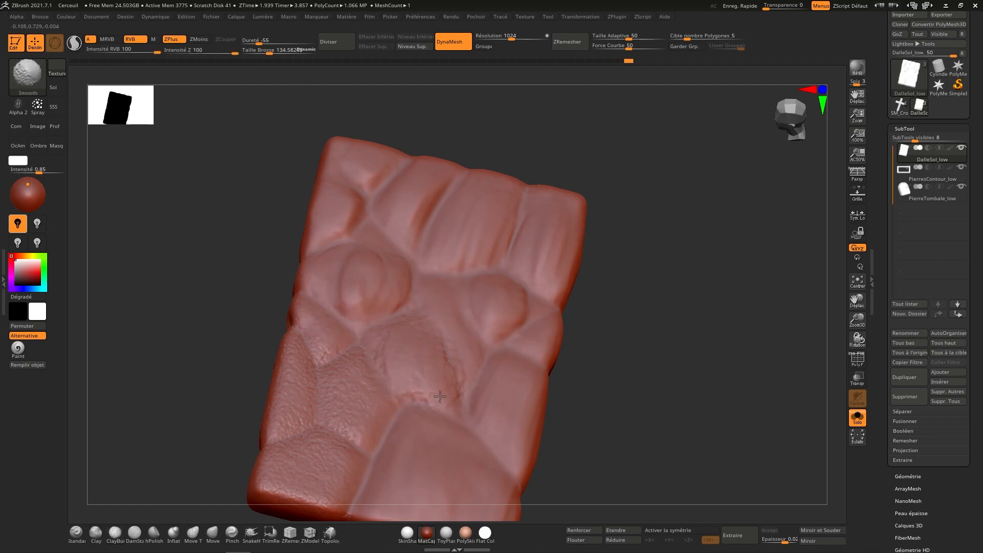
mouse_move(440, 396)
left_mouse_down("shift")
mouse_move(391, 366)
mouse_move(353, 432)
mouse_move(346, 378)
left_mouse_up("shift")
mouse_move(346, 377)
left_mouse_down("shift")
mouse_move(350, 414)
mouse_move(360, 409)
left_mouse_up("shift")
Add ClayBuildup volume to the textured stones along the opposite long edge, down to the small corner stone, and smooth them.
mouse_move(317, 303)
left_mouse_down()
mouse_move(311, 316)
mouse_move(344, 325)
mouse_move(314, 347)
left_mouse_up()
left_click_drag(289, 391, 300, 427)
left_click_drag(300, 369, 302, 379, "shift")
mouse_move(302, 451)
left_mouse_down()
mouse_move(312, 468)
mouse_move(338, 464)
mouse_move(308, 445)
left_mouse_up()
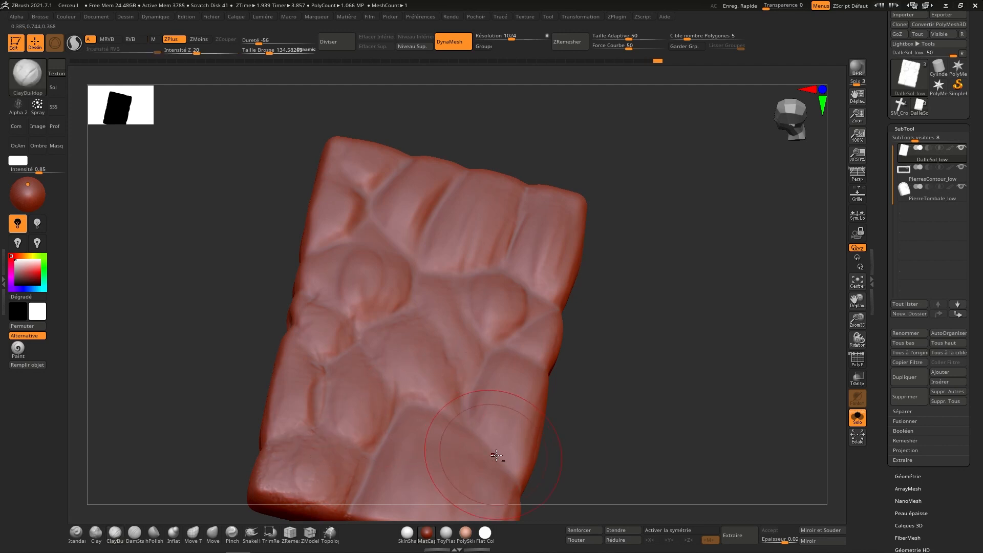
Build up the first stones at one end of the slab's underside with ClayBuildup and smooth them.
right_click_drag(335, 440, 462, 391)
mouse_move(390, 351)
right_mouse_down()
mouse_move(522, 298)
mouse_move(535, 131)
mouse_move(527, 226)
right_mouse_up()
mouse_move(565, 198)
right_mouse_down()
mouse_move(528, 240)
mouse_move(491, 257)
right_mouse_up()
mouse_move(490, 257)
left_mouse_down()
mouse_move(514, 220)
mouse_move(561, 230)
mouse_move(554, 254)
left_mouse_up()
key("shift")
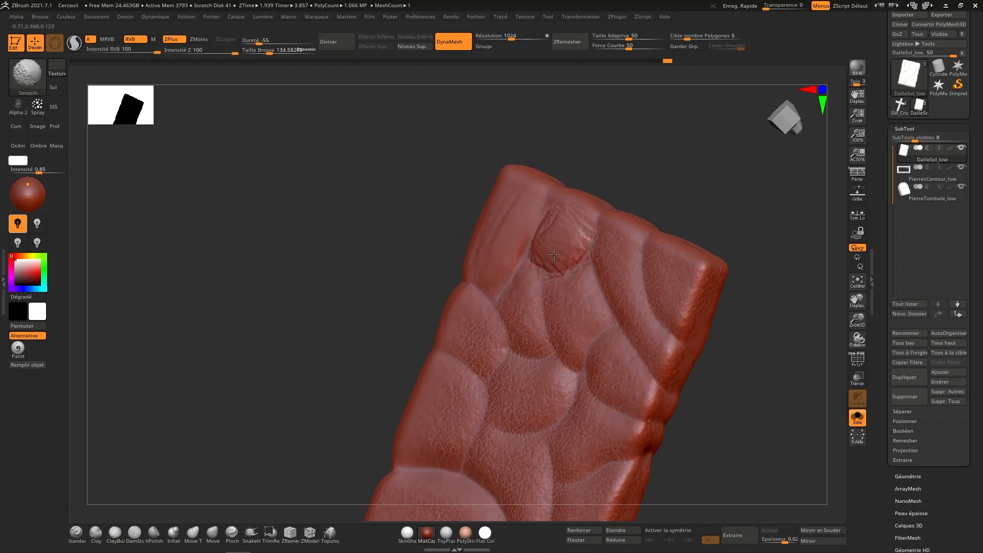
left_click_drag(527, 300, 532, 322)
mouse_move(535, 279)
left_mouse_down("shift")
mouse_move(527, 339)
mouse_move(590, 291)
mouse_move(572, 295)
mouse_move(562, 336)
left_mouse_up("shift")
Build up and smooth the underside's corner stones and the rounded stones across its middle.
mouse_move(628, 246)
left_mouse_down()
mouse_move(620, 282)
mouse_move(635, 320)
mouse_move(668, 338)
mouse_move(640, 289)
mouse_move(622, 286)
mouse_move(671, 289)
mouse_move(672, 267)
left_mouse_up()
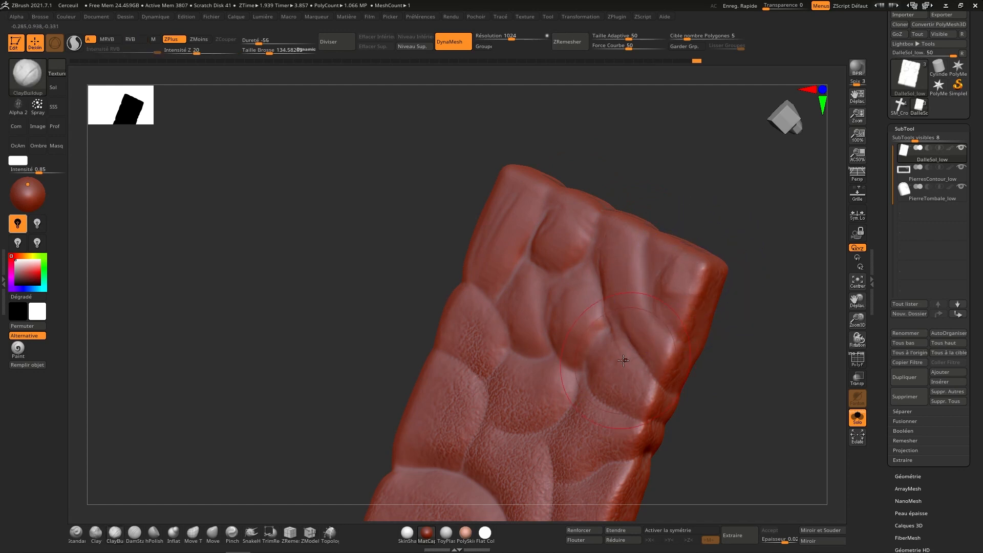
right_click_drag(623, 360, 621, 360)
left_click_drag(621, 360, 608, 385)
mouse_move(531, 393)
left_mouse_down()
mouse_move(516, 404)
mouse_move(539, 401)
mouse_move(515, 381)
mouse_move(535, 365)
left_mouse_up()
left_click_drag(452, 334, 453, 341)
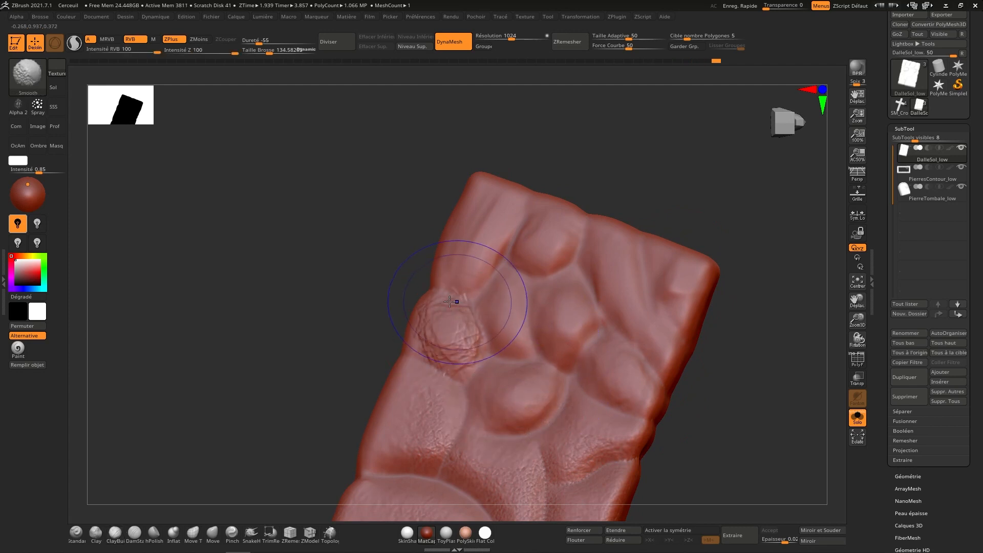
mouse_move(456, 300)
left_mouse_down("shift")
mouse_move(441, 306)
mouse_move(452, 357)
left_mouse_up("shift")
Build up the underside's lower edge stone and the large stone at the end, then smooth both.
right_click_drag(452, 358, 472, 290, "alt")
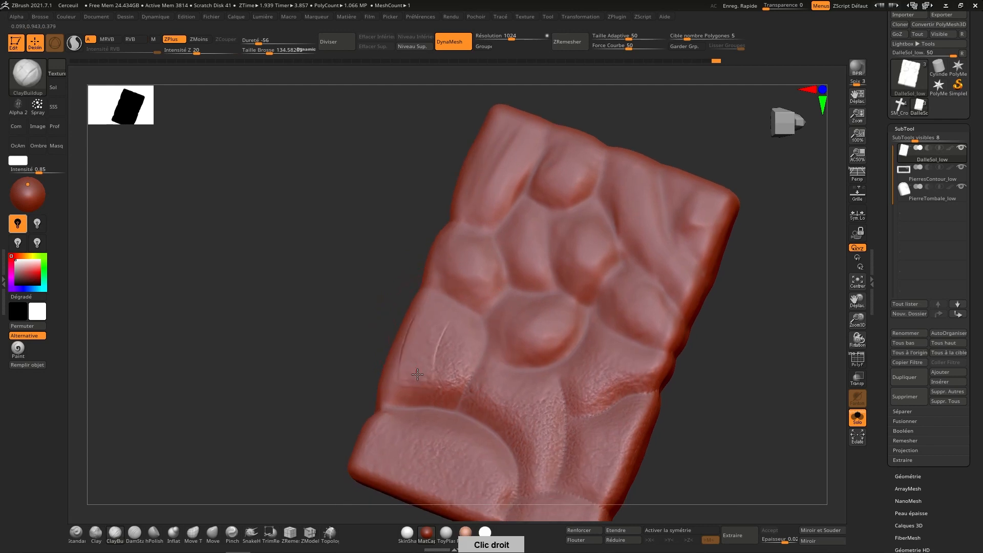
mouse_move(441, 330)
left_mouse_down()
mouse_move(435, 349)
mouse_move(450, 334)
mouse_move(439, 332)
left_mouse_up()
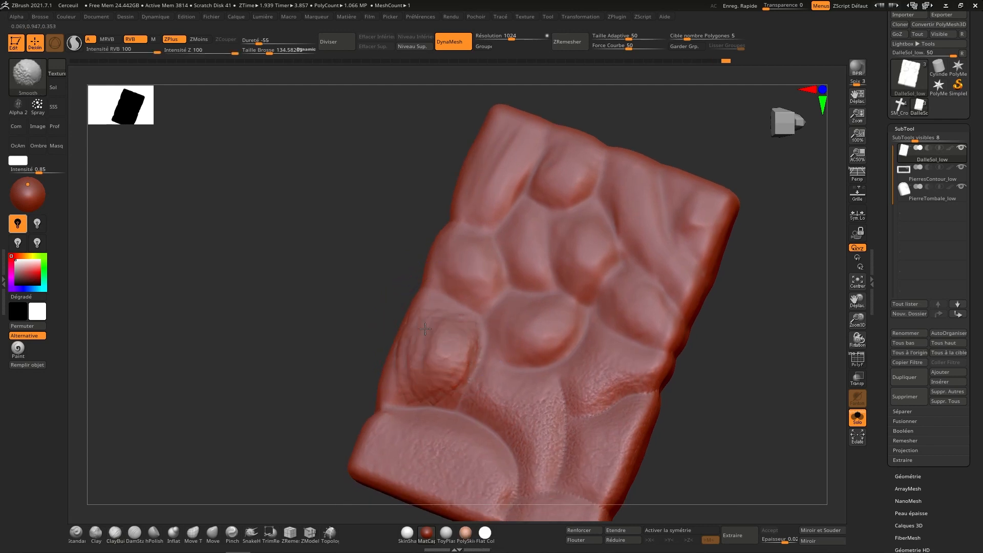
right_click_drag(421, 456, 418, 391, "alt")
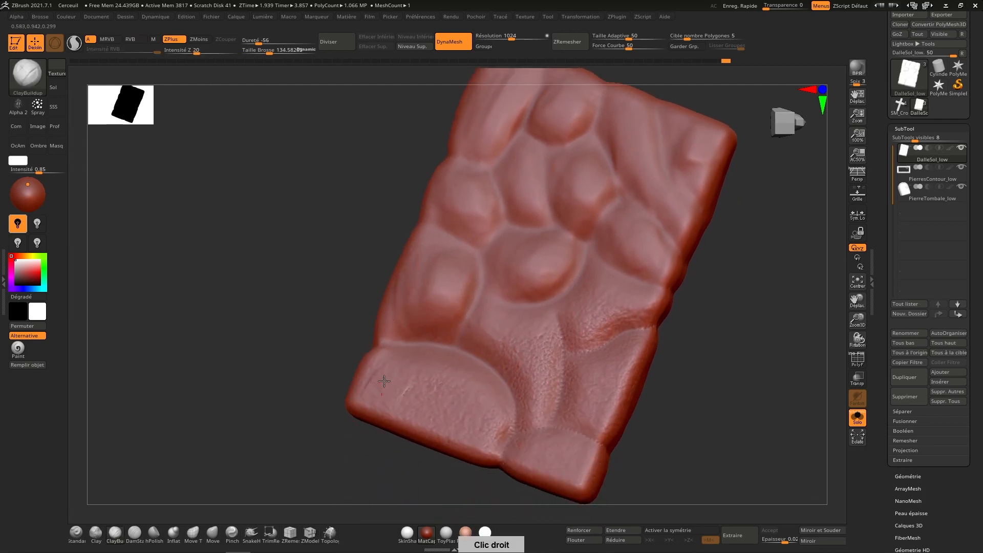
mouse_move(384, 377)
left_mouse_down()
mouse_move(487, 428)
mouse_move(475, 408)
mouse_move(426, 384)
mouse_move(470, 392)
mouse_move(455, 411)
left_mouse_up()
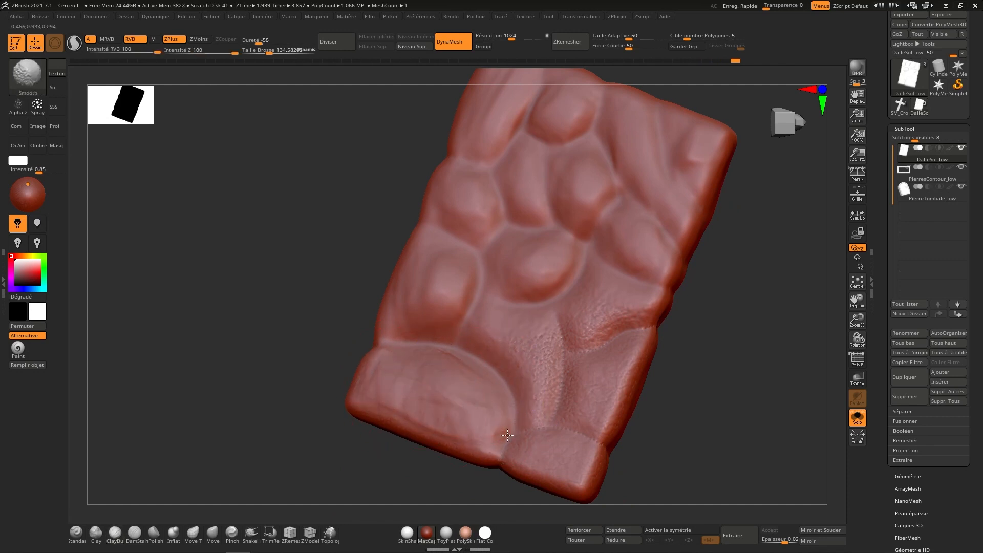
left_click_drag(507, 435, 515, 428, "shift")
Build up and smooth the underside's last textured stones beside the large end stone and along the adjoining long edge.
mouse_move(545, 420)
left_mouse_down()
mouse_move(532, 461)
mouse_move(579, 465)
mouse_move(561, 444)
mouse_move(533, 450)
left_mouse_up()
mouse_move(545, 380)
left_mouse_down()
mouse_move(538, 395)
mouse_move(534, 337)
mouse_move(484, 328)
left_mouse_up()
mouse_move(543, 364)
left_mouse_down("shift")
mouse_move(532, 332)
mouse_move(543, 392)
left_mouse_up("shift")
mouse_move(601, 379)
left_mouse_down()
mouse_move(623, 358)
mouse_move(605, 356)
mouse_move(575, 390)
left_mouse_up()
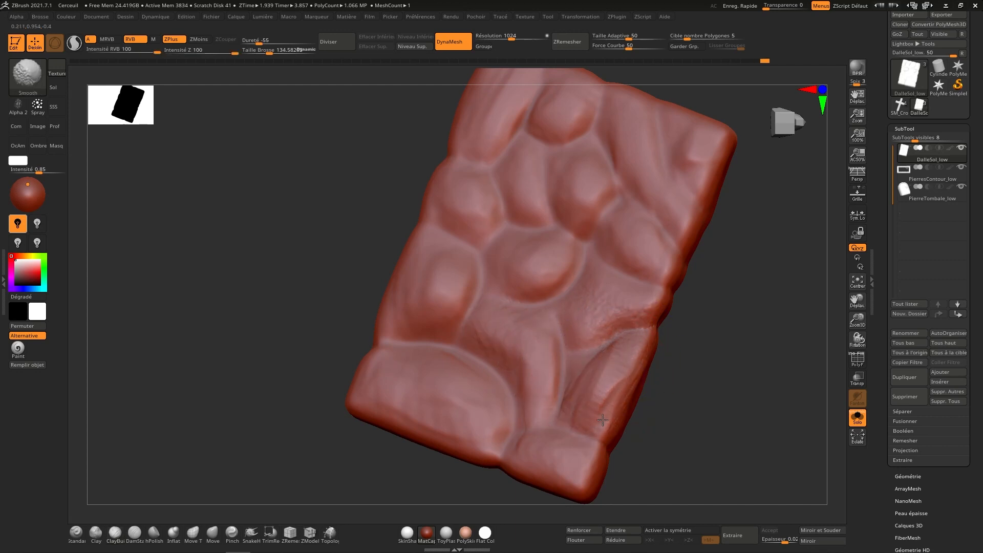
left_click_drag(561, 334, 612, 280)
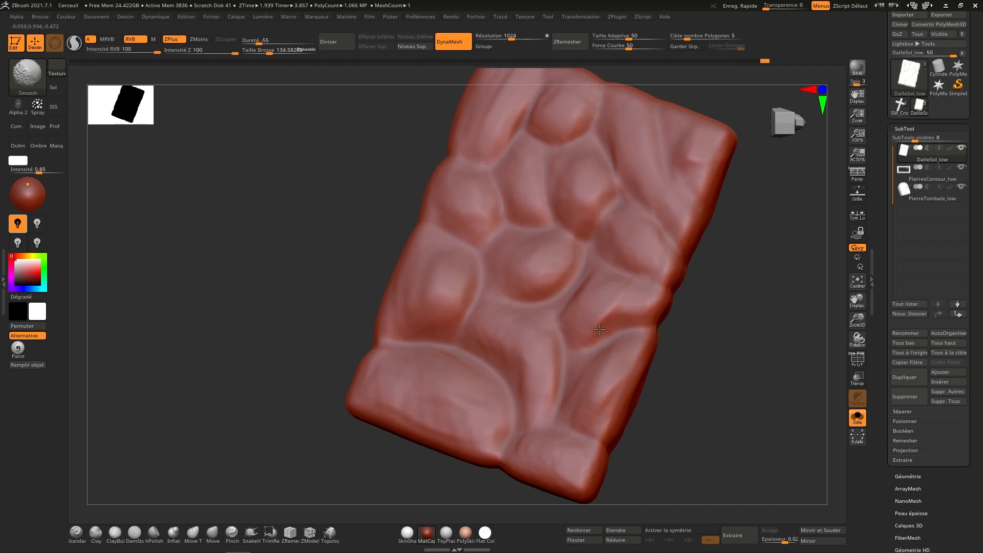
Work along the slab's long side with ClayBuildup at size about 109, adding volume to the stones and smoothing them.
mouse_move(599, 330)
right_mouse_down()
mouse_move(674, 347)
mouse_move(678, 324)
mouse_move(645, 342)
mouse_move(687, 399)
mouse_move(692, 382)
mouse_move(648, 402)
right_mouse_up()
key("shift")
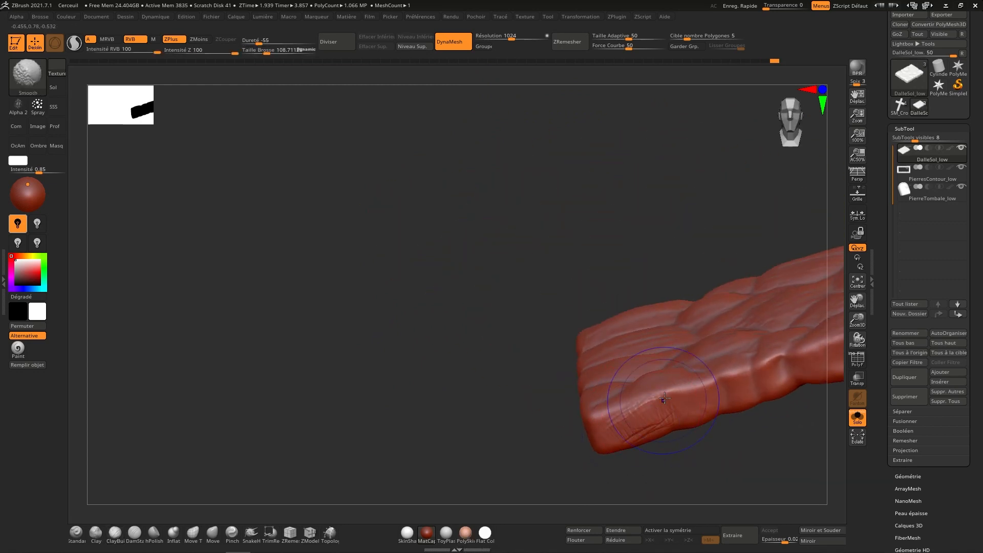
right_click_drag(678, 420, 664, 410)
left_click_drag(677, 397, 701, 394, "shift")
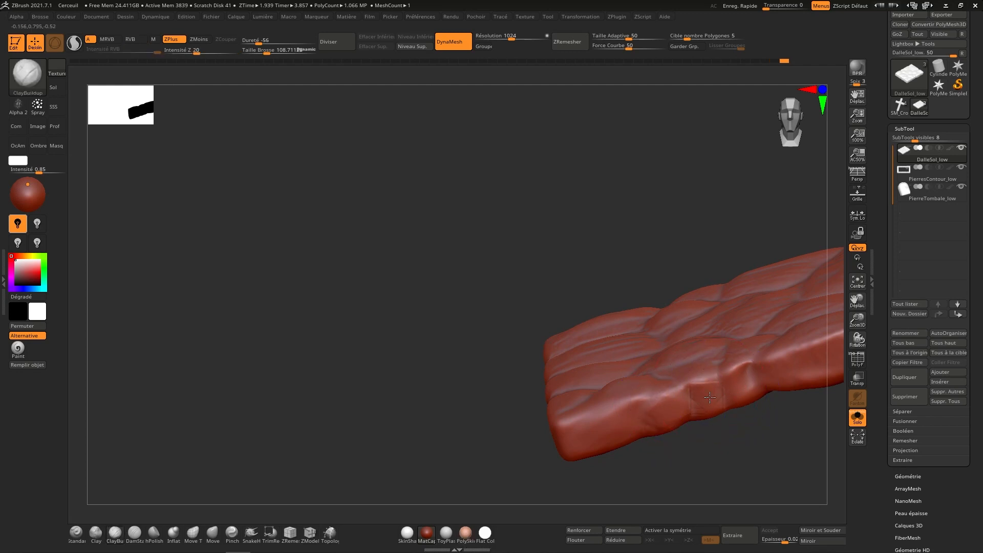
right_click_drag(697, 402, 681, 383)
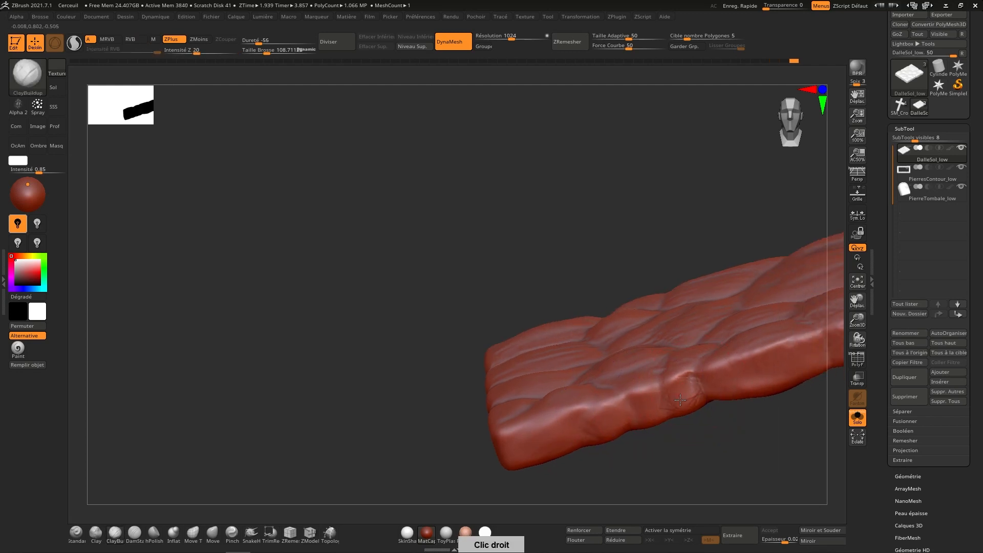
key("shift")
mouse_move(756, 375)
right_mouse_down()
mouse_move(669, 395)
mouse_move(639, 421)
mouse_move(687, 399)
mouse_move(639, 423)
right_mouse_up()
key("shift")
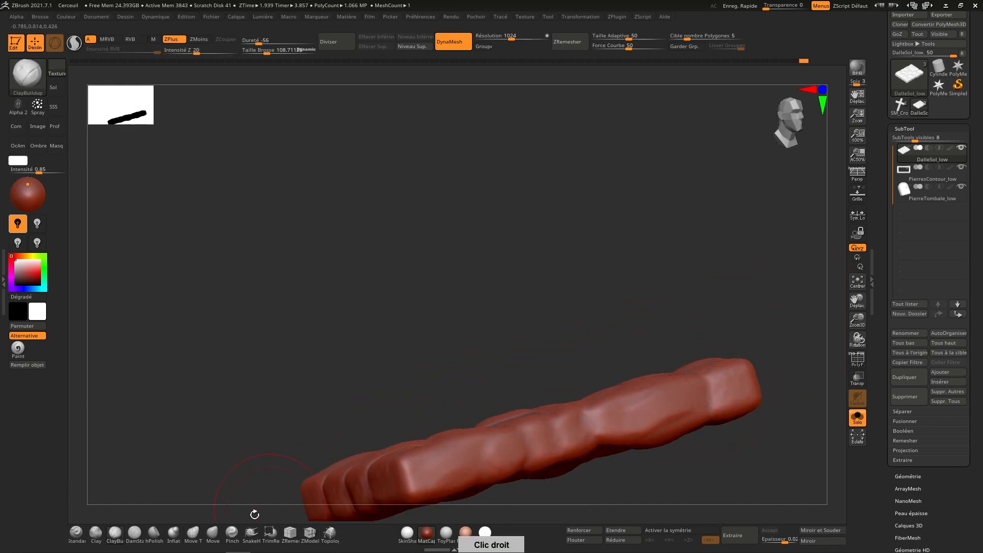
Adjust the shape of the slab's side stones with the Move Topological brush at size about 157.
left_click(193, 532)
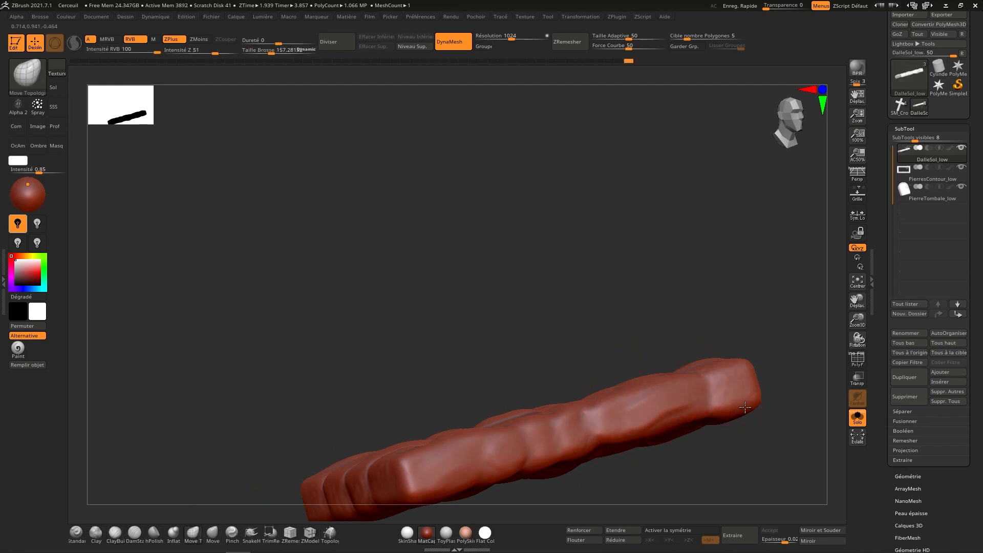
right_click_drag(745, 402, 743, 352)
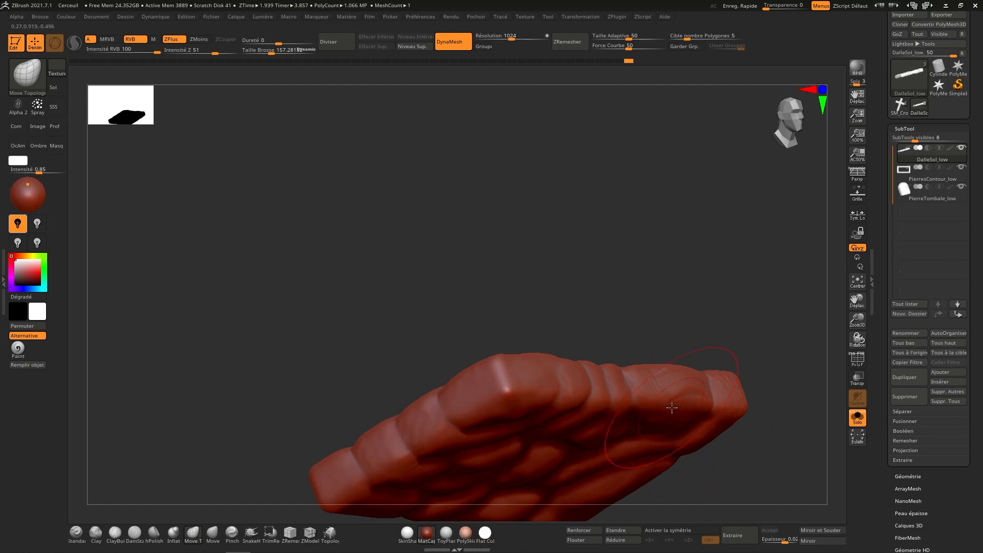
right_click_drag(669, 408, 692, 465)
Carve deeper cracks around the large end stone and the central stones with DamStandard at size about 54.
left_click(134, 532)
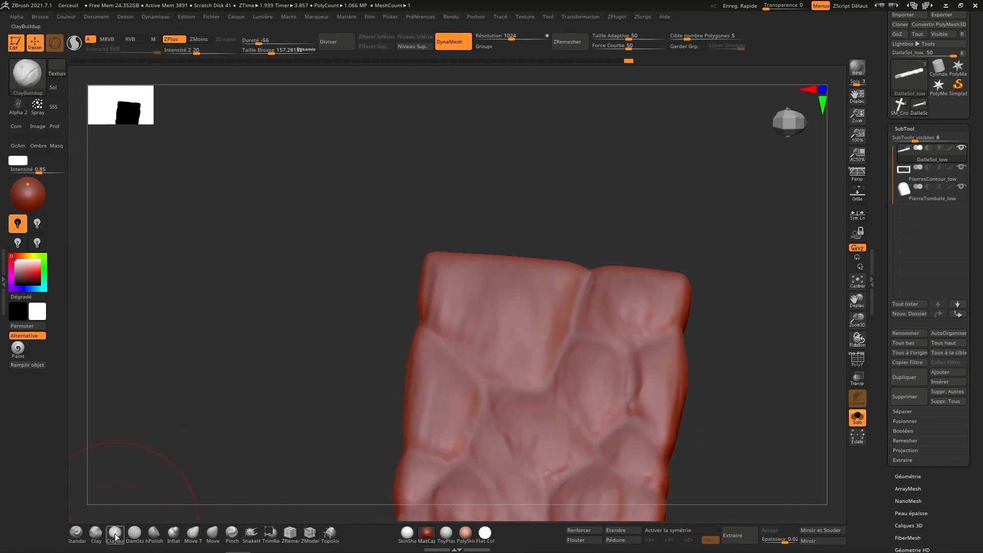
left_click(812, 135)
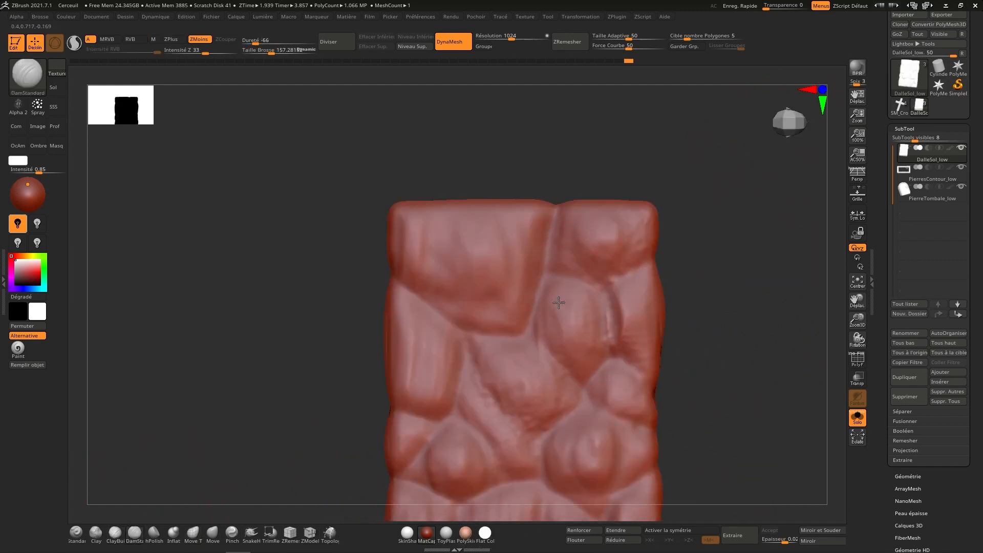
key("s")
left_click_drag(564, 305, 552, 304)
right_click_drag(538, 326, 560, 270, "ctrl")
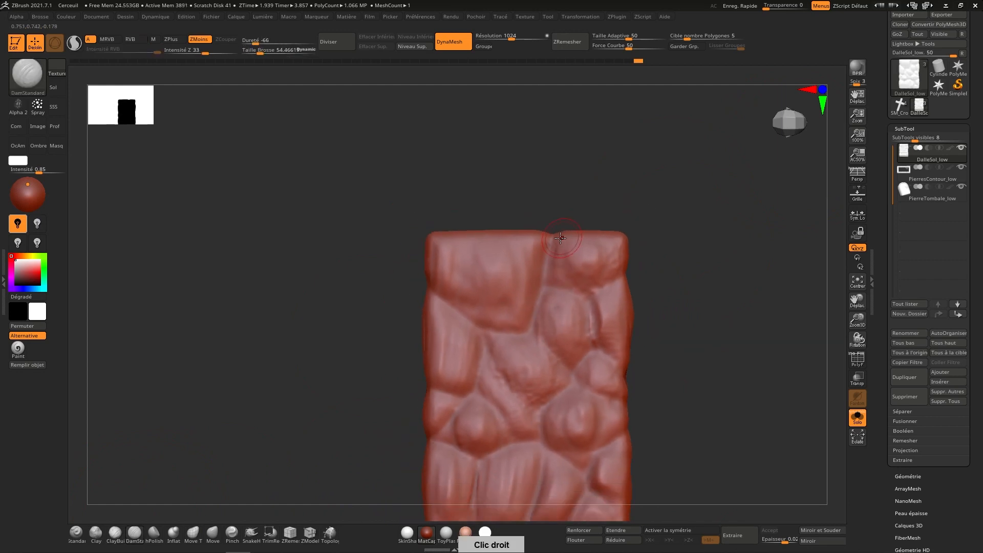
mouse_move(540, 295)
left_mouse_down()
mouse_move(515, 328)
mouse_move(461, 323)
mouse_move(433, 289)
left_mouse_up()
mouse_move(481, 327)
left_mouse_down()
mouse_move(476, 377)
mouse_move(443, 394)
mouse_move(501, 428)
mouse_move(504, 450)
left_mouse_up()
mouse_move(496, 355)
left_mouse_down()
mouse_move(507, 390)
mouse_move(542, 409)
mouse_move(528, 445)
mouse_move(492, 444)
left_mouse_up()
mouse_move(554, 397)
left_mouse_down()
mouse_move(571, 365)
mouse_move(553, 280)
mouse_move(600, 312)
mouse_move(569, 368)
left_mouse_up()
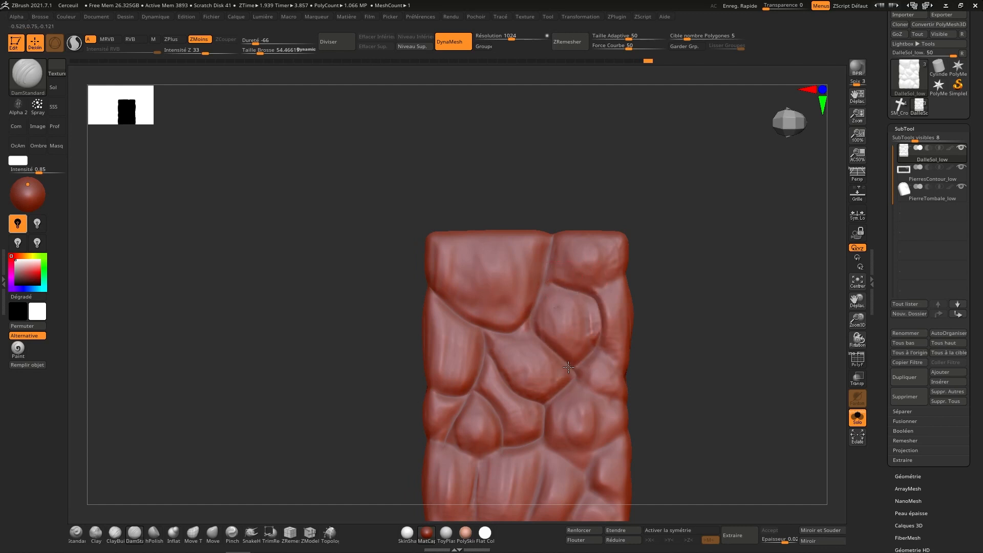
Continue the DamStandard cracks around the remaining edge stones and between the long stones at the face's other end.
right_click_drag(636, 341, 627, 285, "alt")
mouse_move(538, 225)
left_mouse_down()
mouse_move(576, 245)
mouse_move(586, 300)
mouse_move(560, 315)
mouse_move(611, 317)
left_mouse_up()
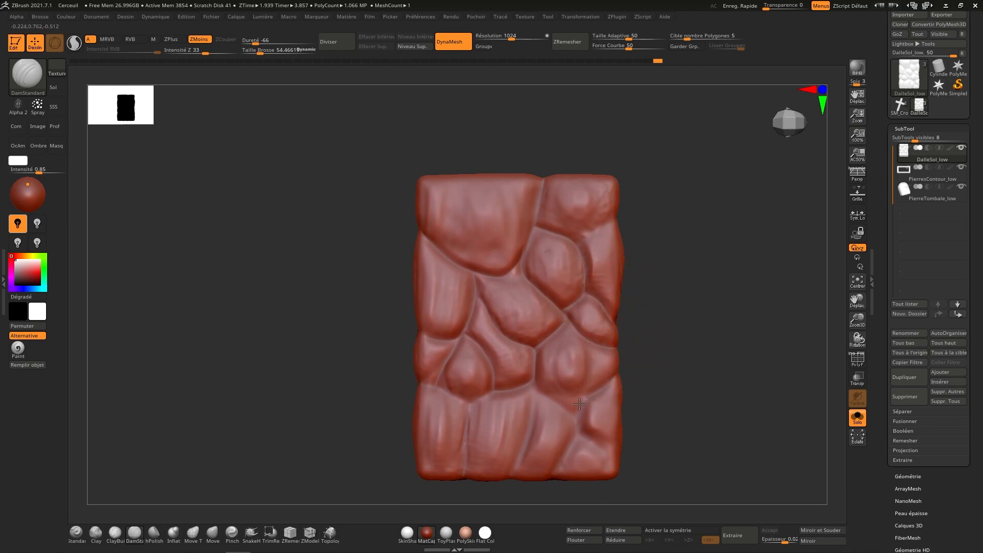
right_click_drag(576, 414, 585, 361, "alt")
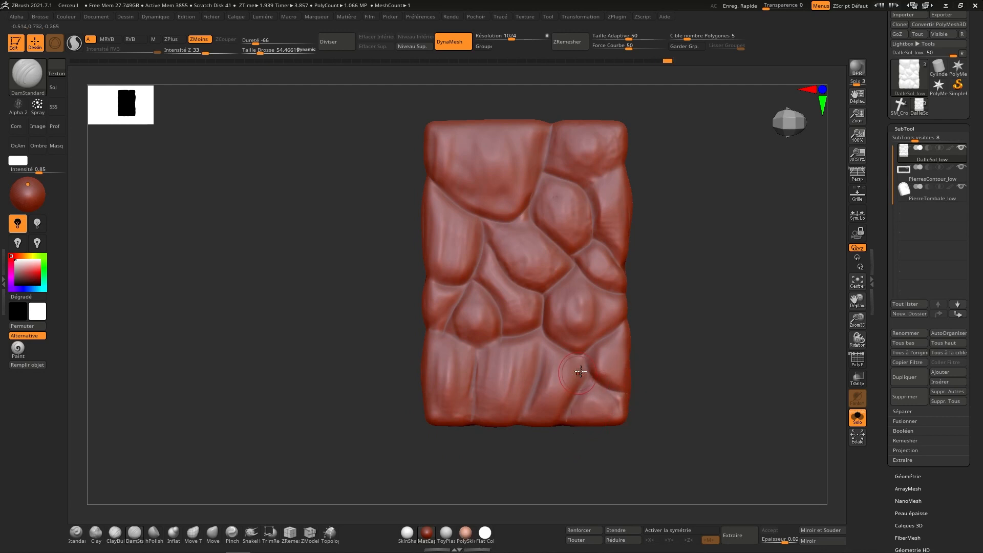
left_click_drag(537, 333, 522, 418)
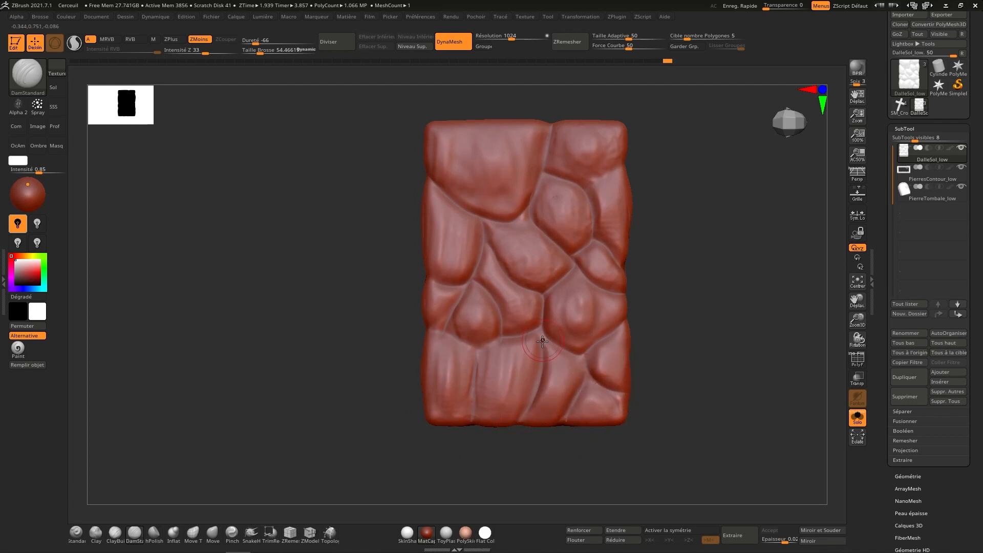
left_click_drag(479, 355, 467, 423)
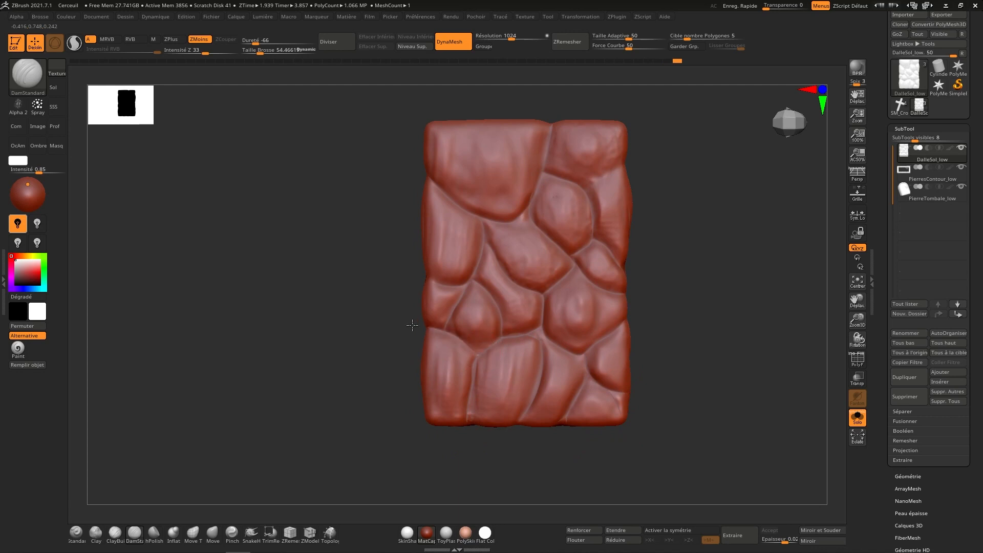
Carve DamStandard cracks around the corner and side stones along one long edge of the slab's opposite face.
right_click_drag(595, 336, 626, 290)
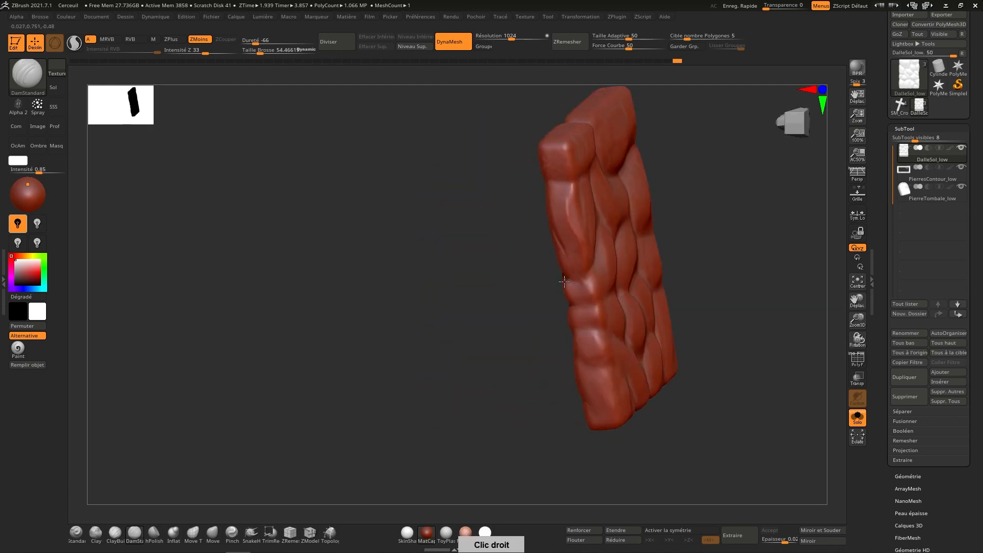
right_click_drag(599, 234, 640, 263)
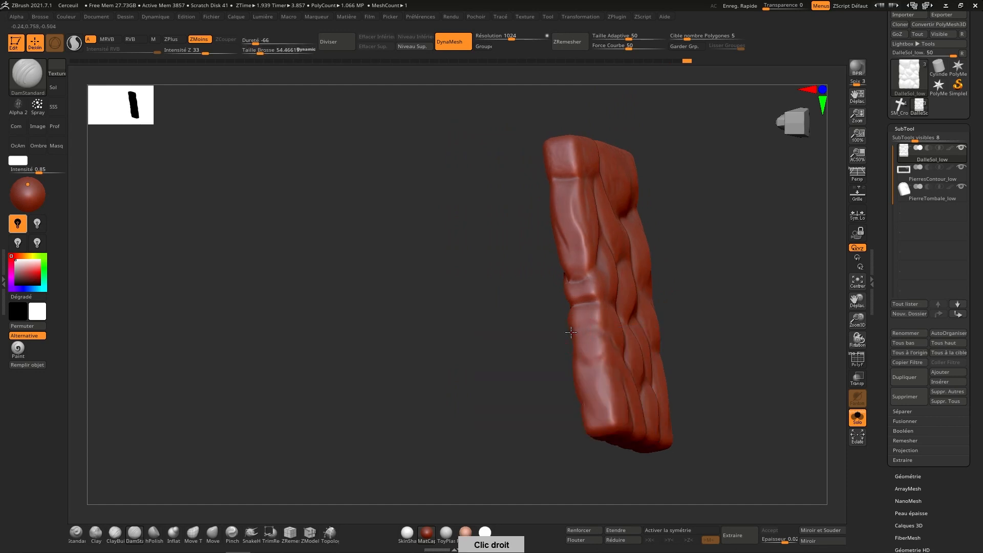
right_click_drag(628, 331, 583, 332)
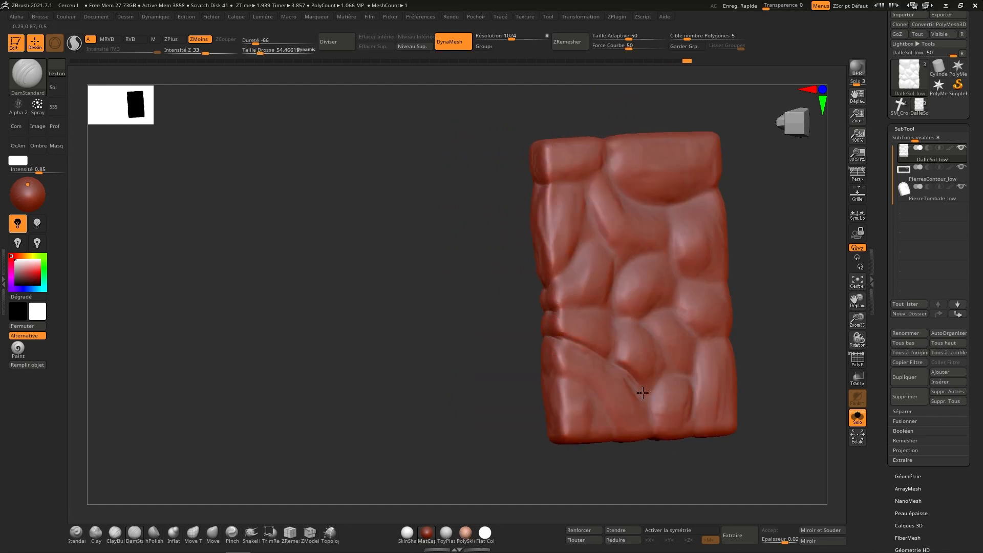
left_click_drag(574, 385, 617, 446)
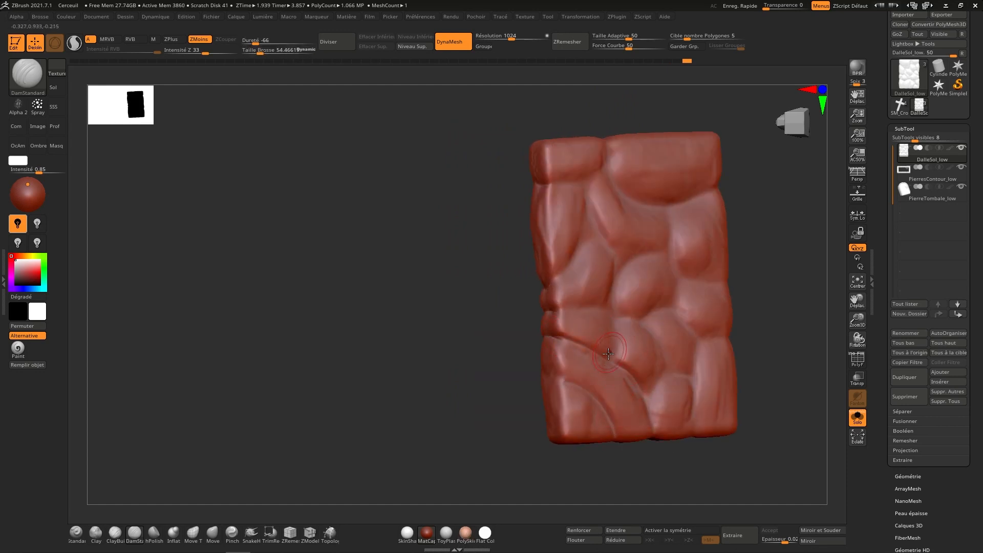
left_click_drag(608, 353, 605, 308)
left_click_drag(612, 248, 562, 284)
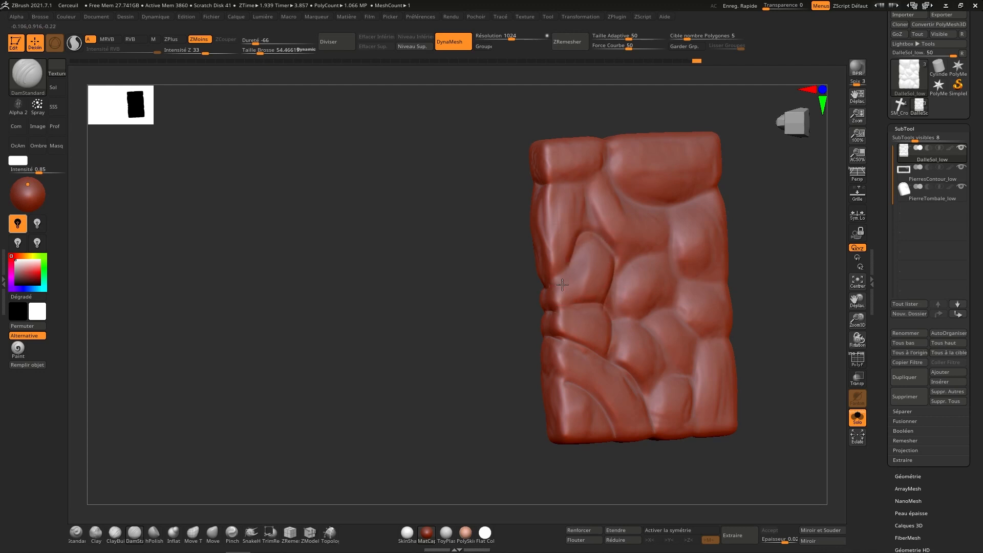
mouse_move(586, 229)
left_mouse_down()
mouse_move(589, 187)
mouse_move(544, 181)
left_mouse_up()
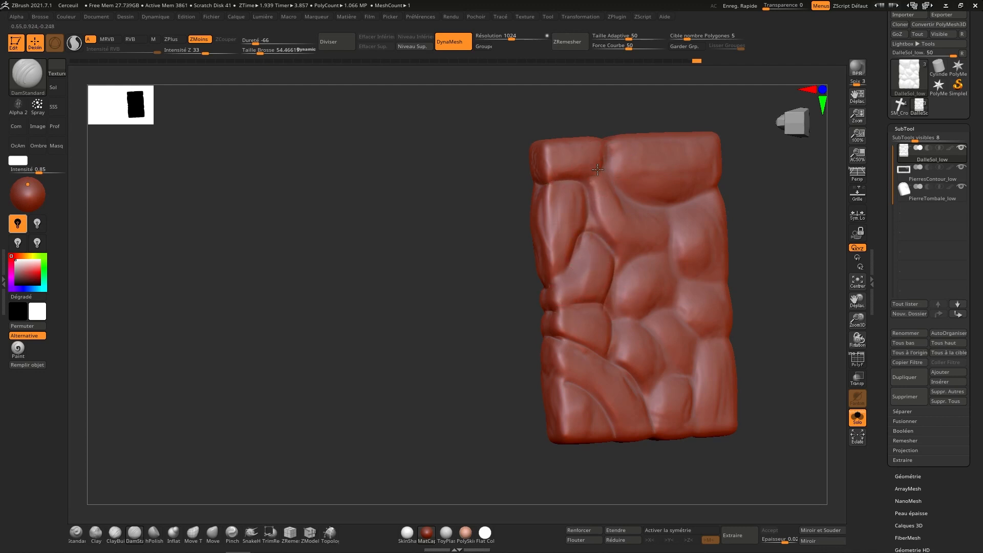
Extend the DamStandard cracks around the opposite face's large end stone, its central stones and its other long edge.
mouse_move(609, 166)
left_mouse_down()
mouse_move(650, 211)
mouse_move(737, 172)
left_mouse_up()
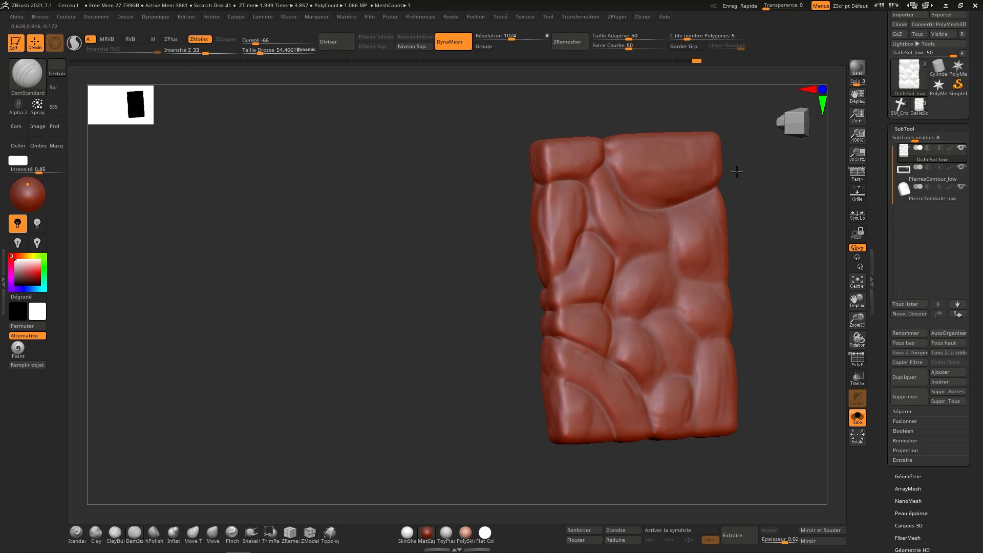
mouse_move(670, 202)
left_mouse_down()
mouse_move(668, 251)
mouse_move(609, 259)
left_mouse_up()
right_click_drag(608, 237, 669, 242)
mouse_move(669, 243)
left_mouse_down()
mouse_move(678, 294)
mouse_move(614, 316)
mouse_move(604, 301)
mouse_move(664, 369)
mouse_move(634, 390)
mouse_move(690, 383)
mouse_move(690, 420)
left_mouse_up()
mouse_move(695, 372)
left_mouse_down()
mouse_move(716, 338)
mouse_move(749, 337)
mouse_move(680, 290)
left_mouse_up()
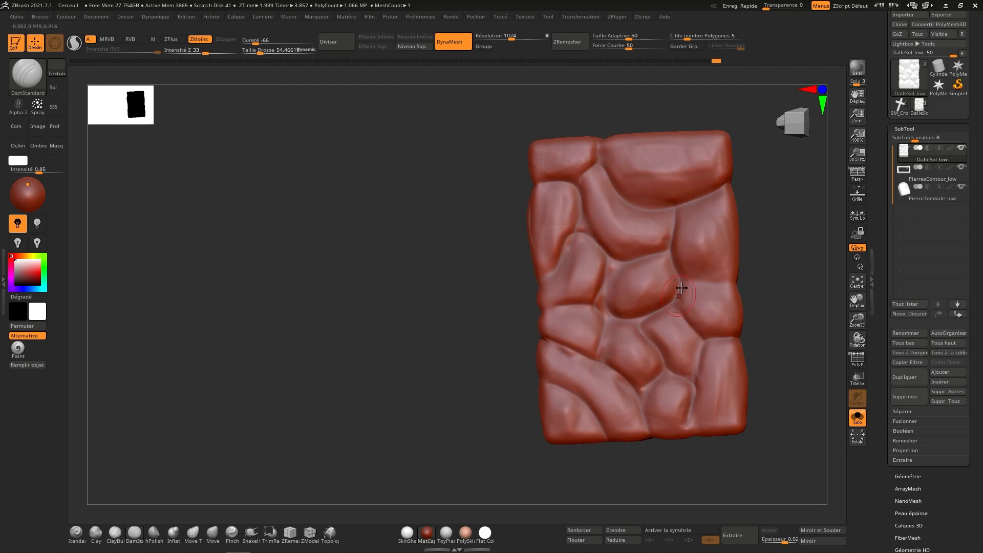
right_click_drag(788, 254, 722, 290)
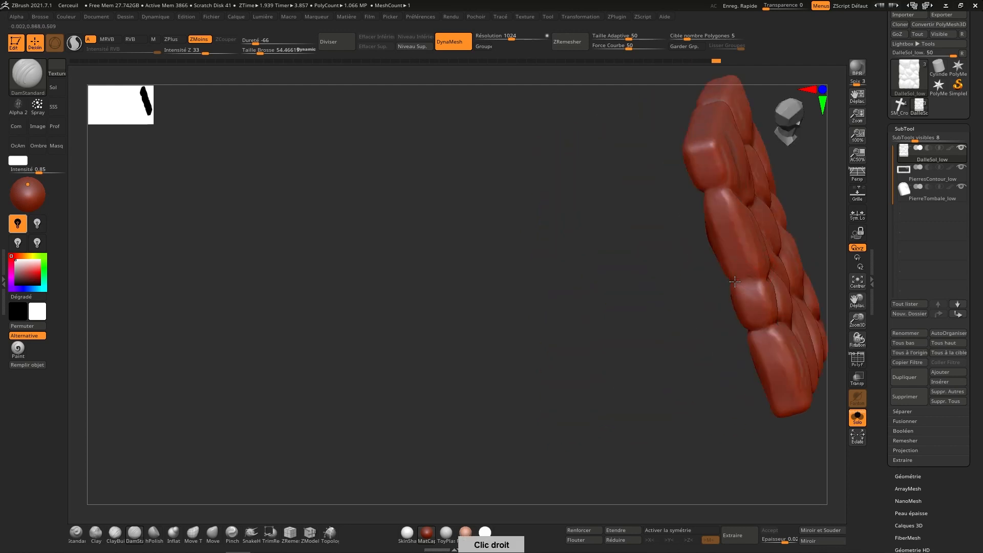
right_click_drag(763, 328, 661, 233)
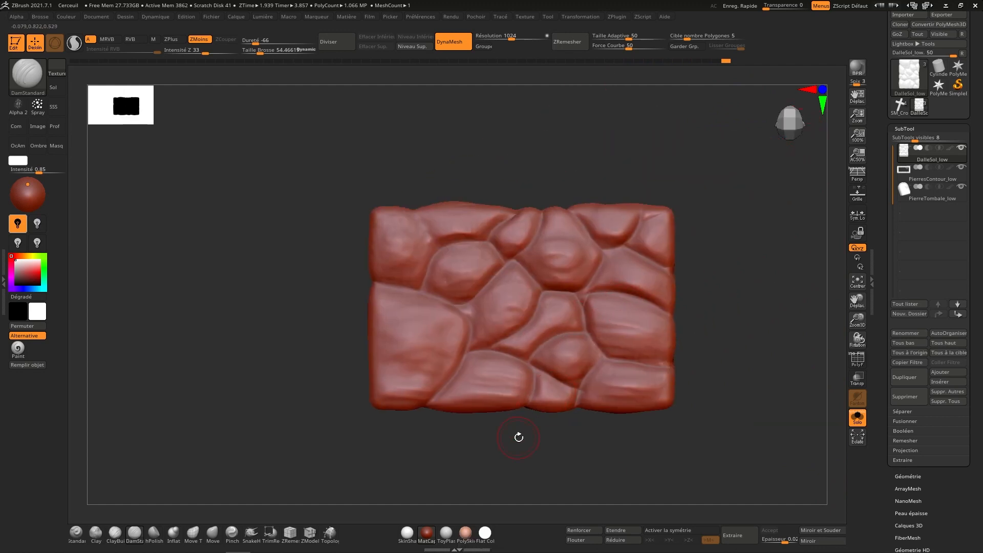
Switch to the PierresContour_low subtool and soften the edges of its border stones with Smooth at size about 157.
left_click(940, 178)
right_click_drag(703, 330, 702, 257)
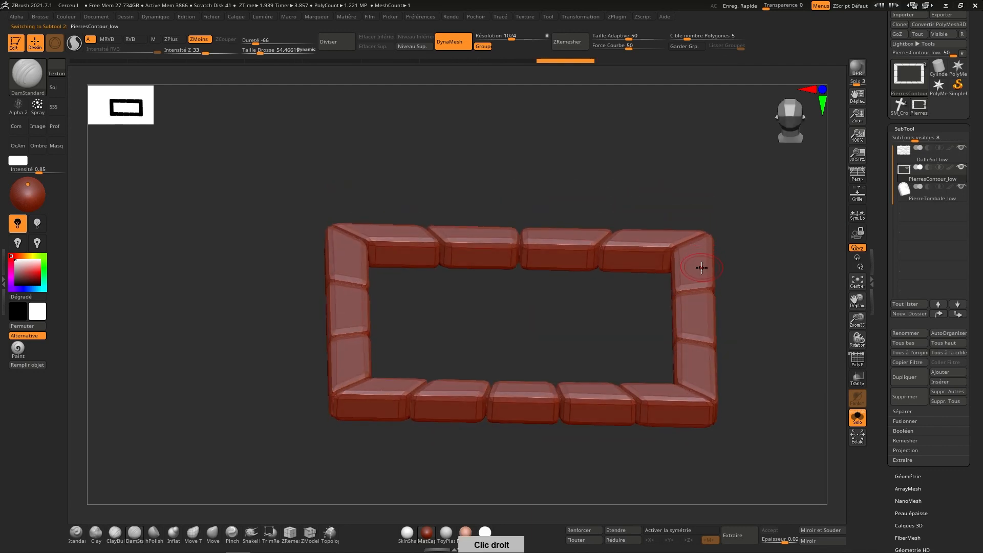
key("shift")
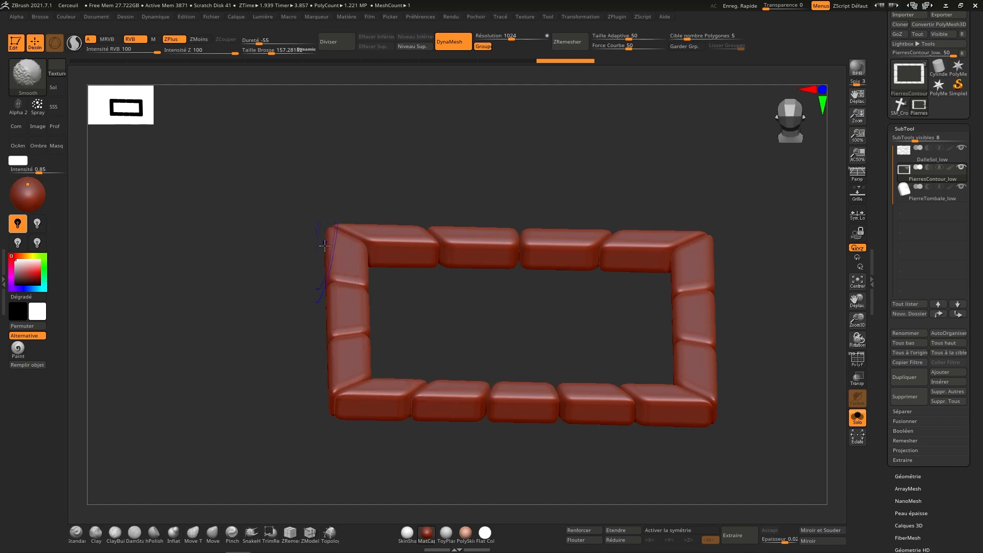
Smooth the whole border frame further with the brush enlarged to about 422.
right_click_drag(325, 246, 479, 237)
key("s")
left_click_drag(479, 238, 499, 237)
mouse_move(499, 237)
right_mouse_down("alt")
mouse_move(509, 267)
mouse_move(487, 408)
right_mouse_up("alt")
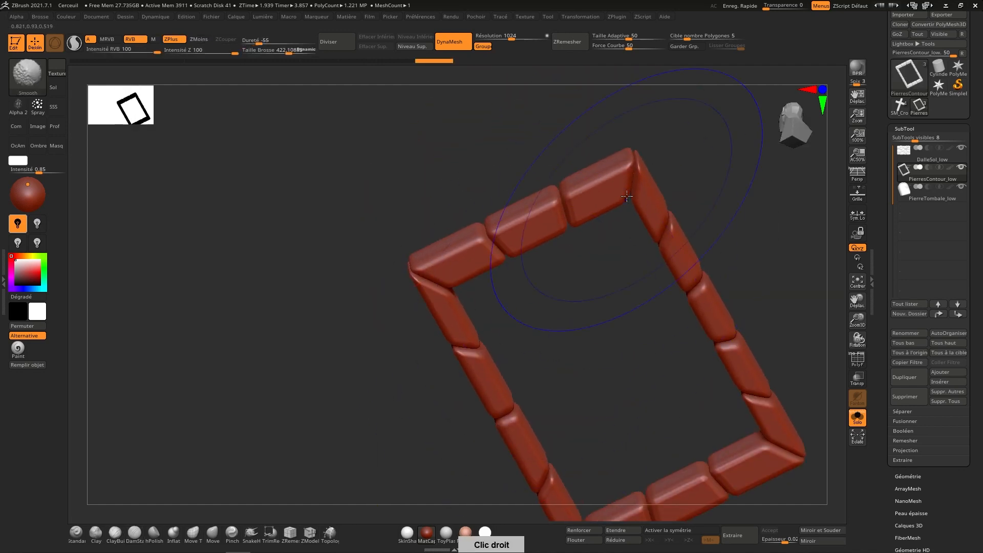
right_click_drag(568, 400, 553, 266, "alt")
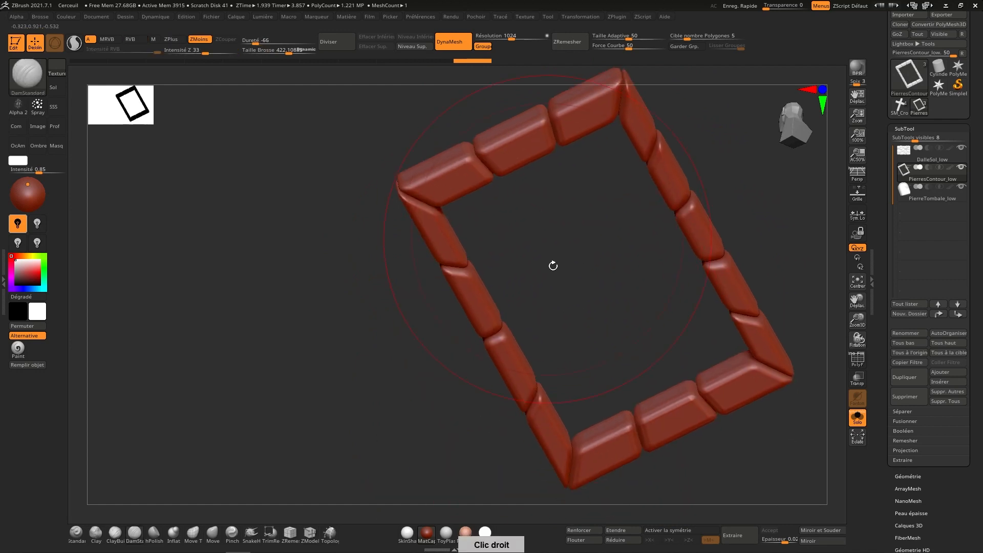
key("shift")
right_click_drag(636, 137, 800, 136)
mouse_move(660, 254)
right_mouse_down("alt")
mouse_move(597, 323)
mouse_move(568, 389)
right_mouse_up("alt")
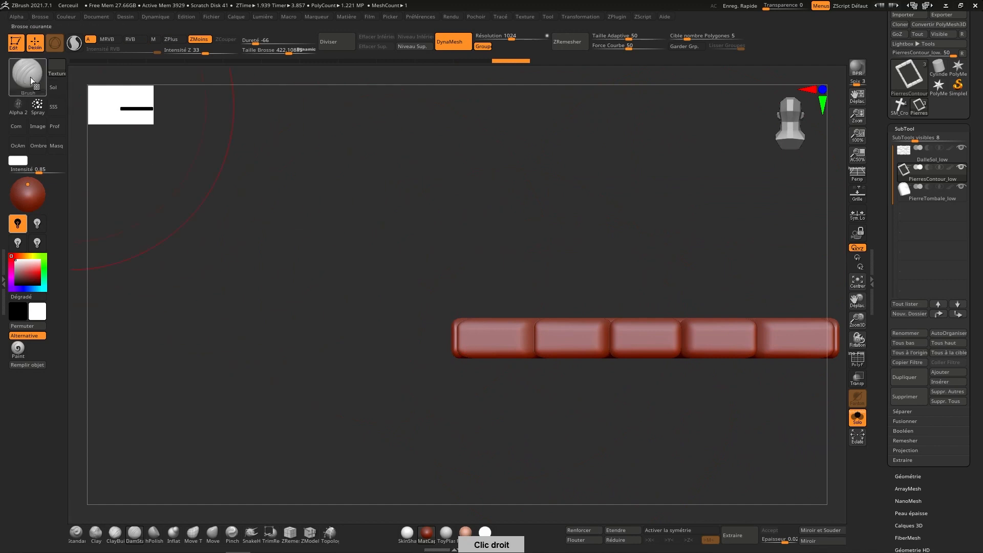
Set up the Standard brush at size about 65 with the DragRect stroke.
left_click(75, 532)
key("s")
left_click_drag(629, 306, 602, 307)
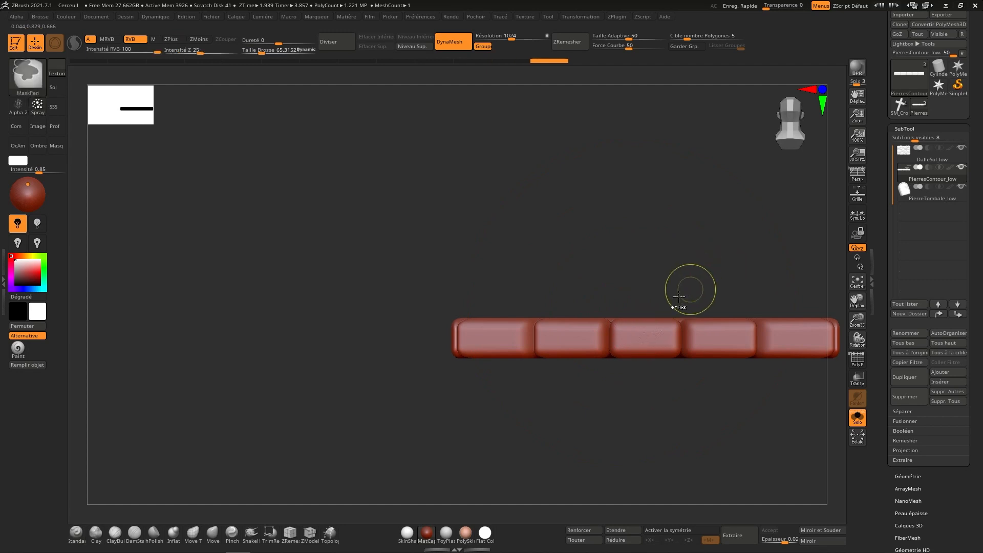
left_click(36, 107)
left_click(46, 107)
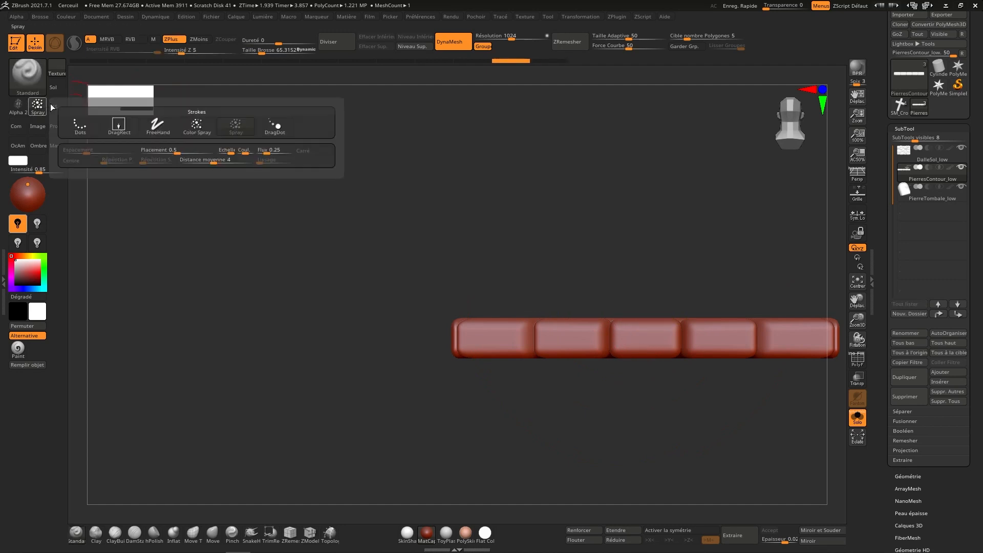
left_click(118, 125)
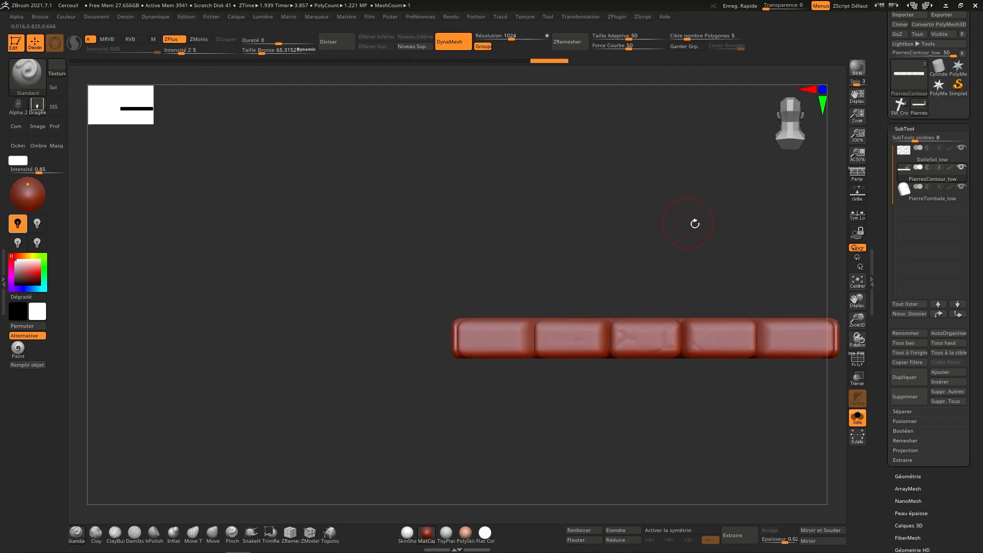
Stamp the Alpha 22 texture onto the outer faces of the five stones along one long side of the border.
right_click_drag(743, 302, 638, 358)
right_click_drag(699, 302, 620, 325)
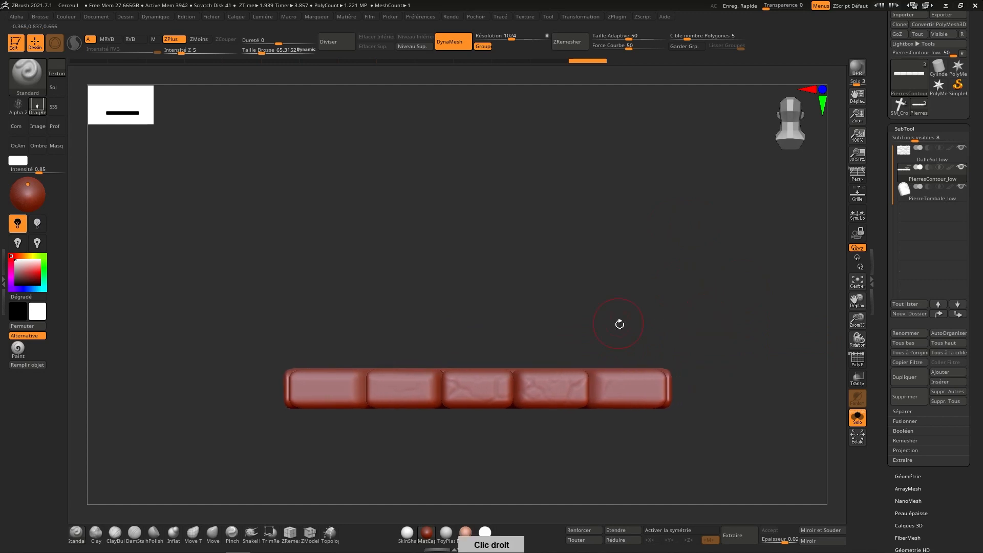
right_click_drag(487, 340, 538, 332)
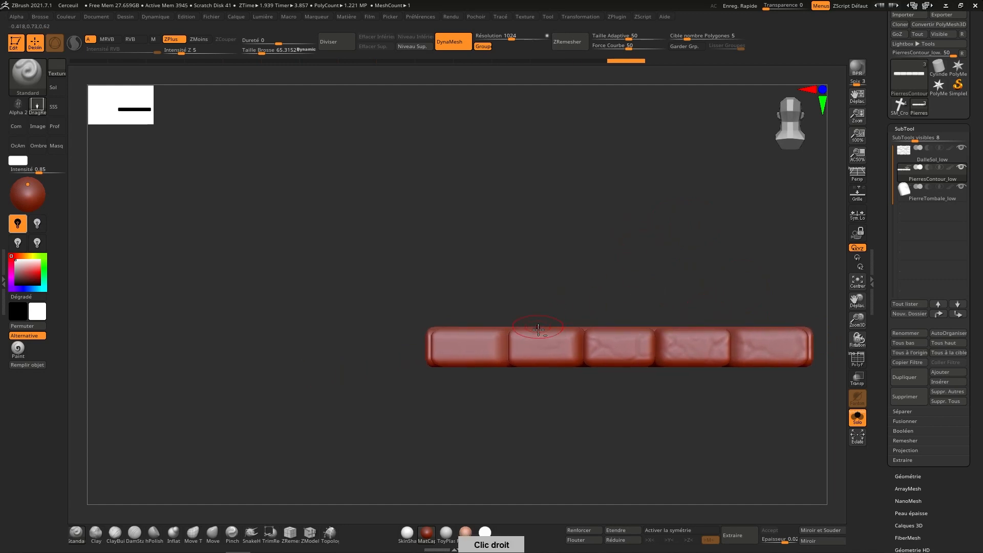
right_click_drag(494, 259, 424, 314)
Stamp Alpha 22 texture onto the stones of the border's short end and the outer faces of its other long side.
right_click_drag(452, 145, 427, 324)
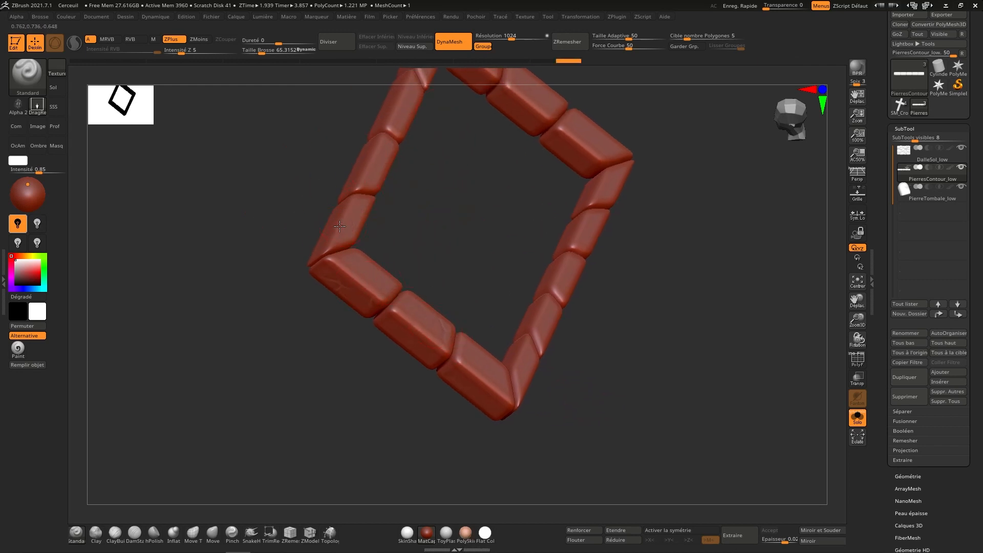
right_click_drag(370, 192, 397, 261)
right_click_drag(415, 176, 425, 345)
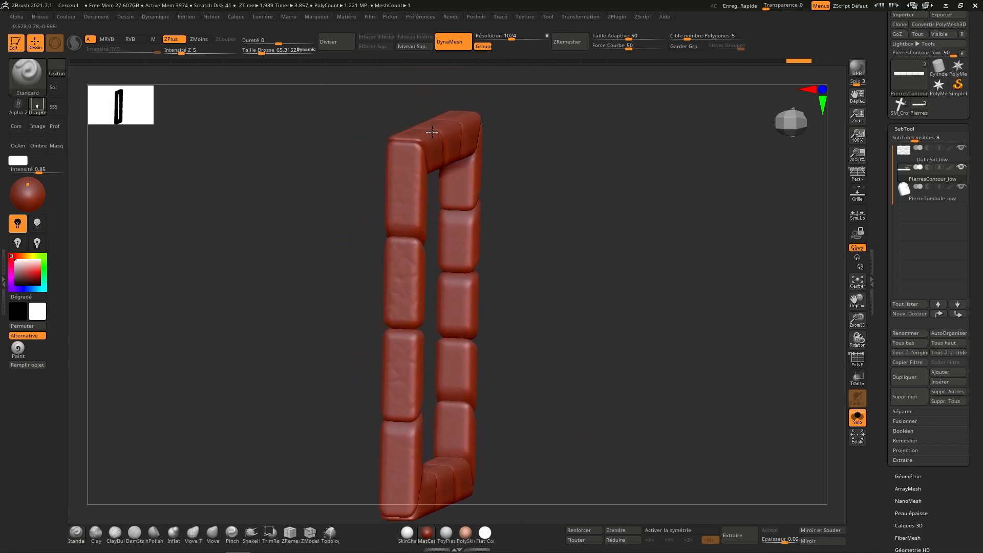
Stamp Alpha 22 texture across the upper faces of the border's end stones and long-side stones.
right_click_drag(432, 132, 267, 220)
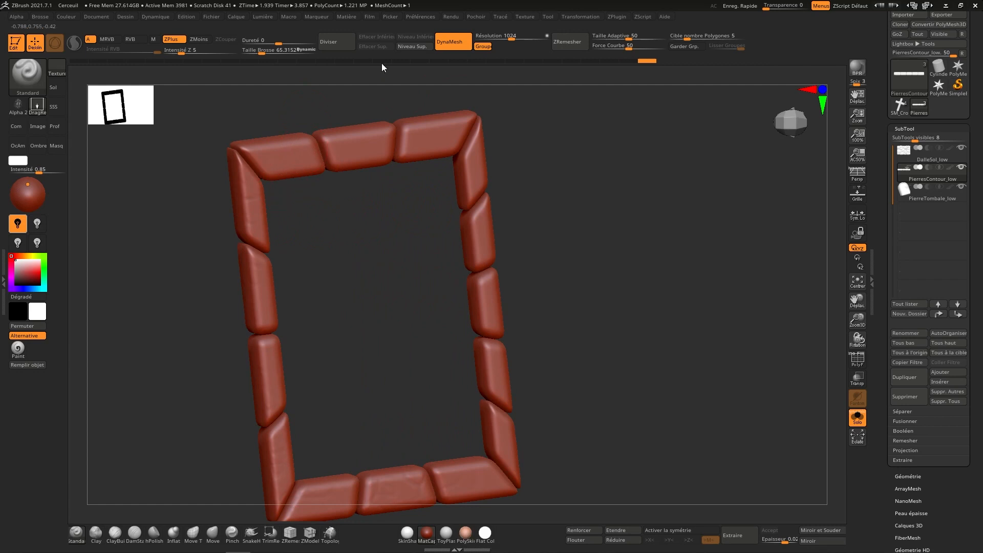
right_click_drag(325, 147, 344, 249, "alt")
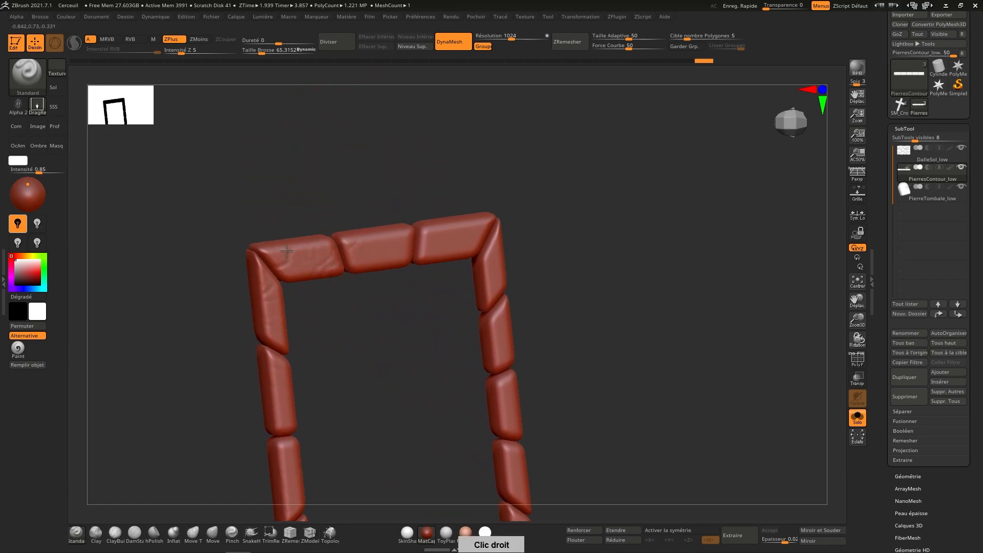
right_click_drag(325, 201, 387, 251)
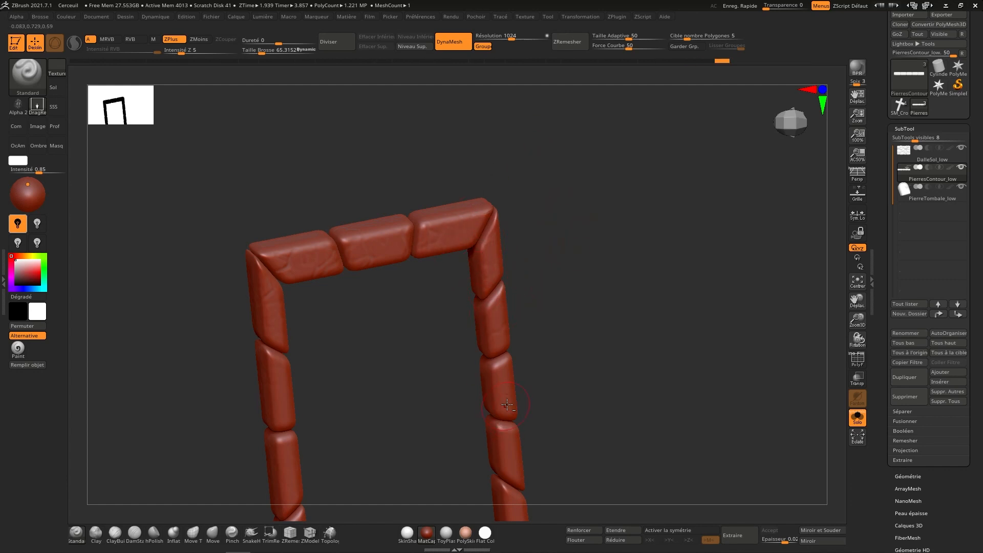
right_click_drag(502, 466, 506, 377)
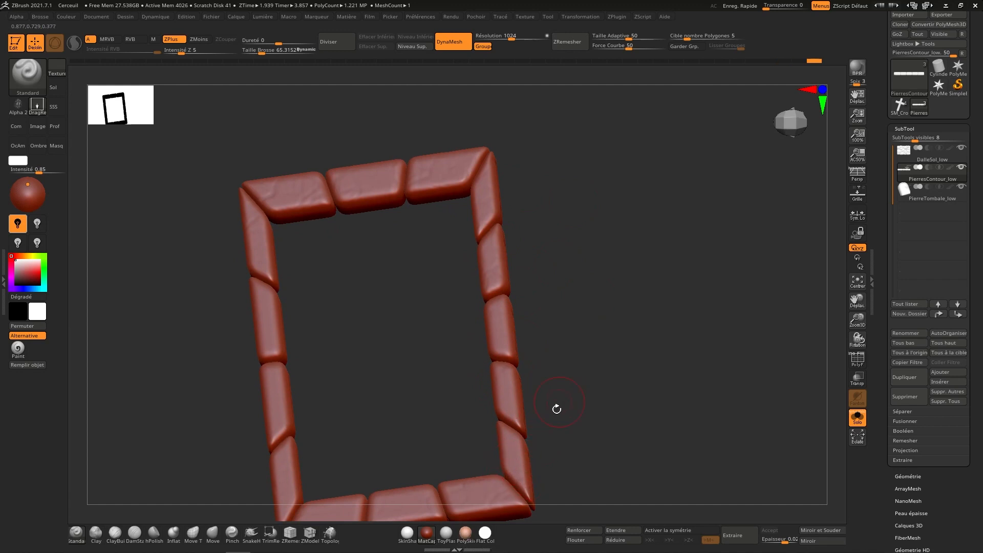
right_click_drag(555, 408, 564, 305)
right_click_drag(536, 309, 531, 344)
Choose Alpha 07 and try stamping it onto the outer faces of the border's long side.
left_click(22, 106)
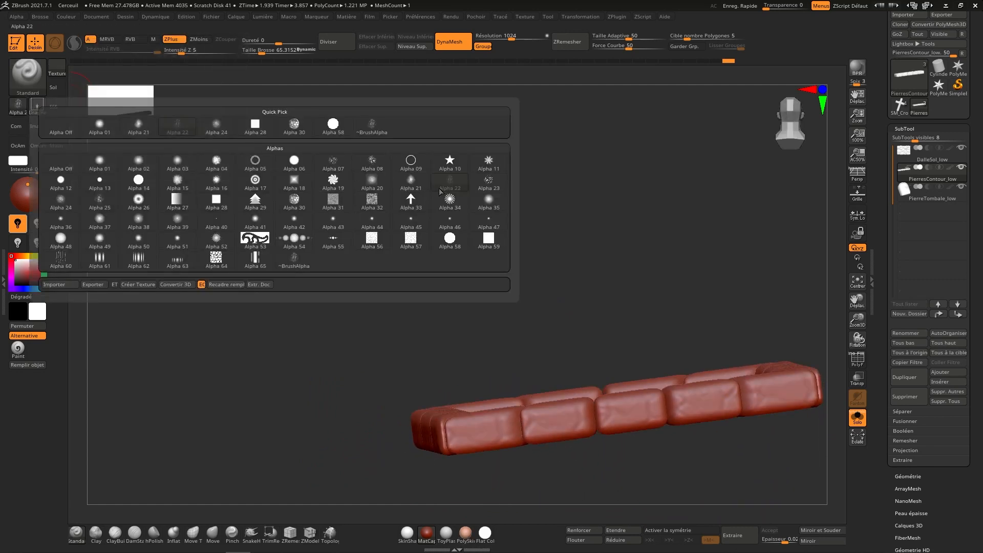
left_click(340, 160)
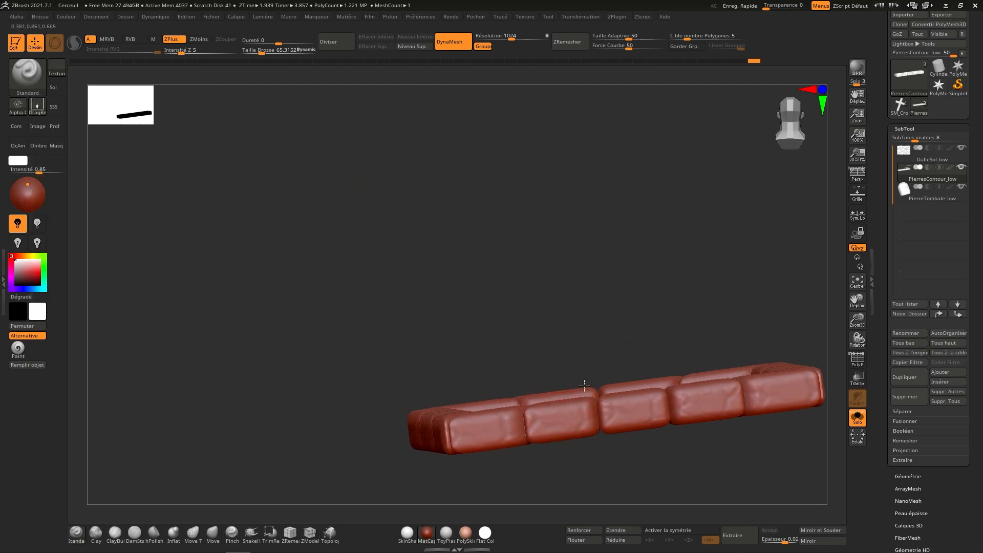
left_click_drag(566, 420, 573, 377)
right_click_drag(578, 375, 646, 396)
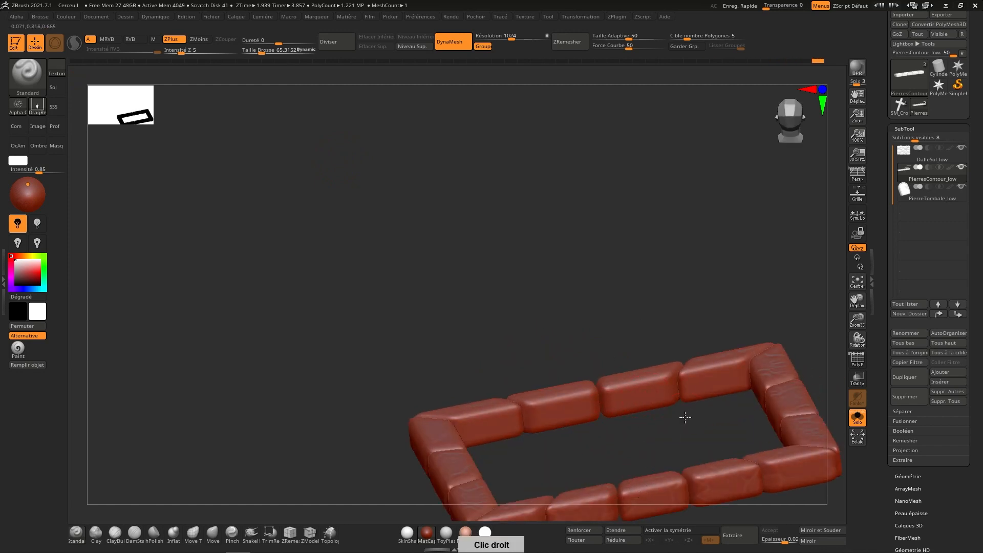
Undo the Alpha 07 stamps on the border stones.
key("ctrl+z")
key("ctrl+z")
key("ctrl+z")
key("ctrl+z")
key("ctrl+z")
key("ctrl+z")
key("ctrl+z")
key("ctrl+z")
key("ctrl+z")
Set the brush's Z intensity to 15, test Alpha 07 on the long side's front stones and undo those stamps.
right_click_drag(550, 350, 493, 243, "alt")
left_click(200, 48)
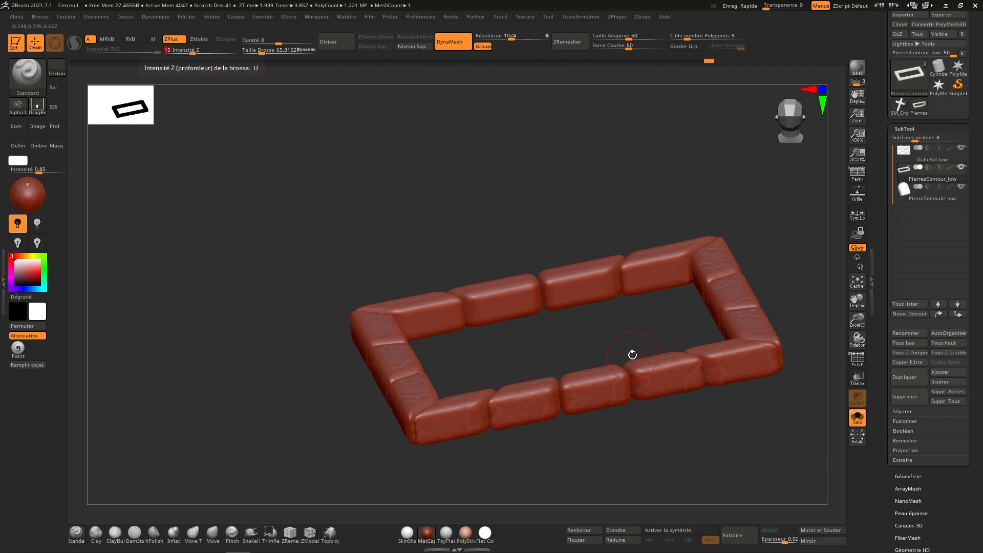
left_click_drag(594, 394, 642, 351)
left_click_drag(665, 381, 727, 338)
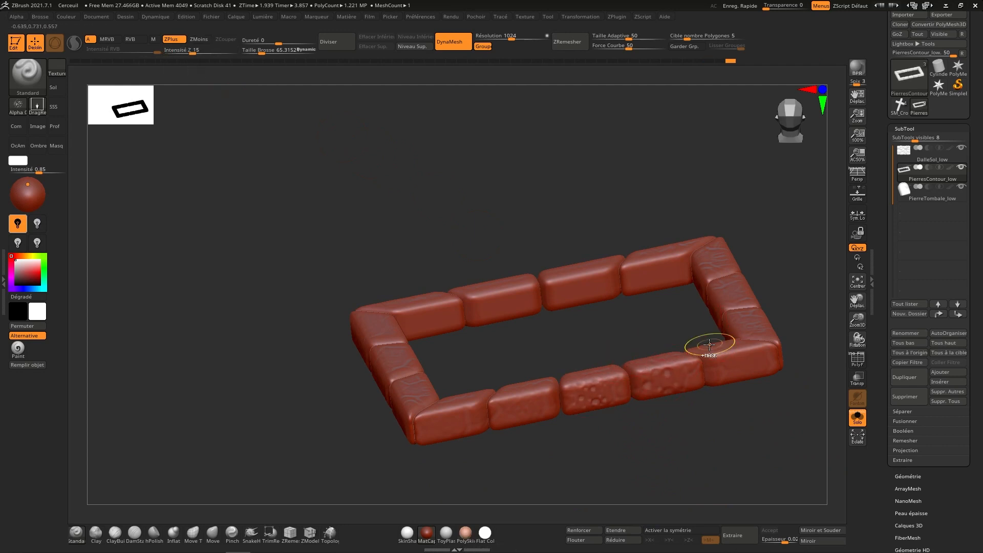
key("ctrl+z")
key("ctrl+z")
key("ctrl+z")
Choose Alpha 08 and stamp it across the outer faces of the stones on the border's five-stone long side.
left_click(31, 72)
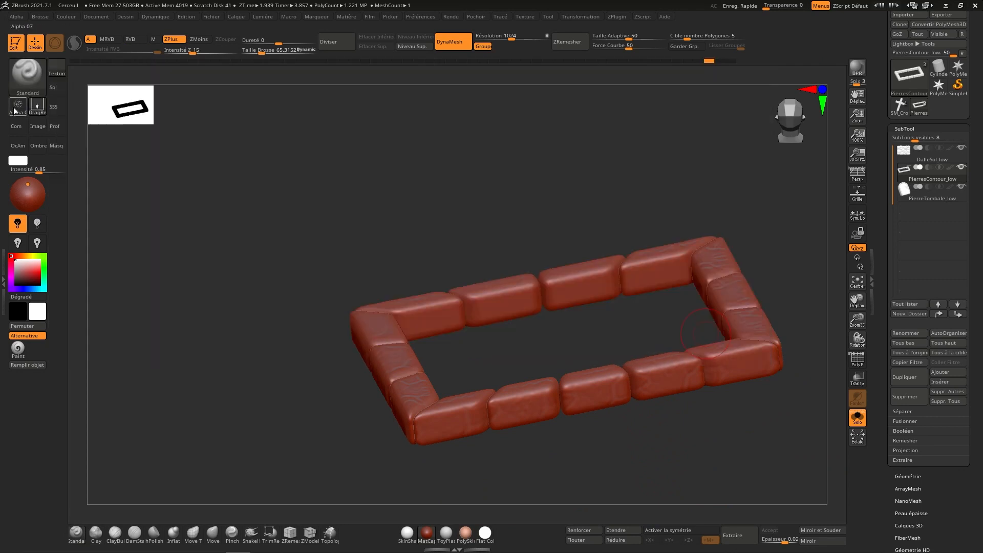
left_click(18, 105)
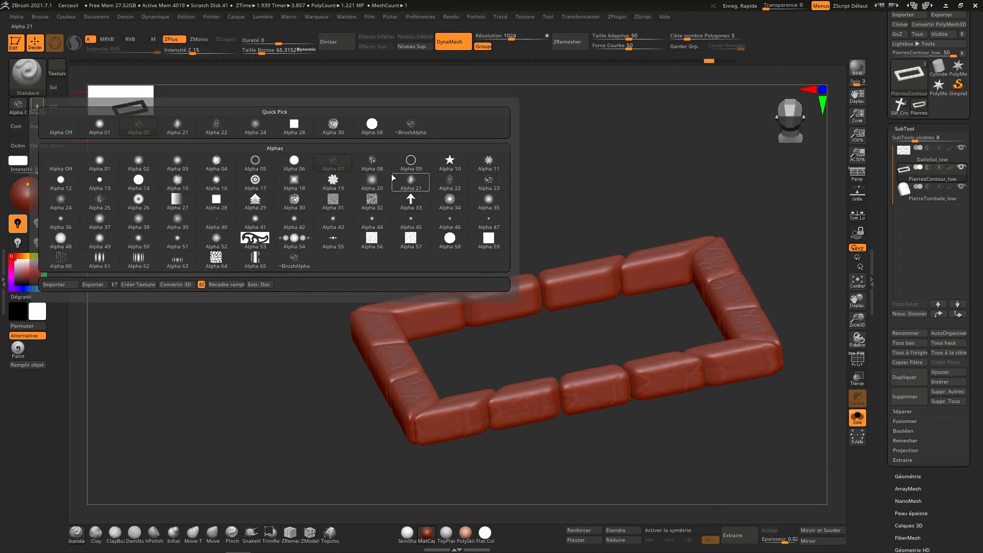
left_click(374, 160)
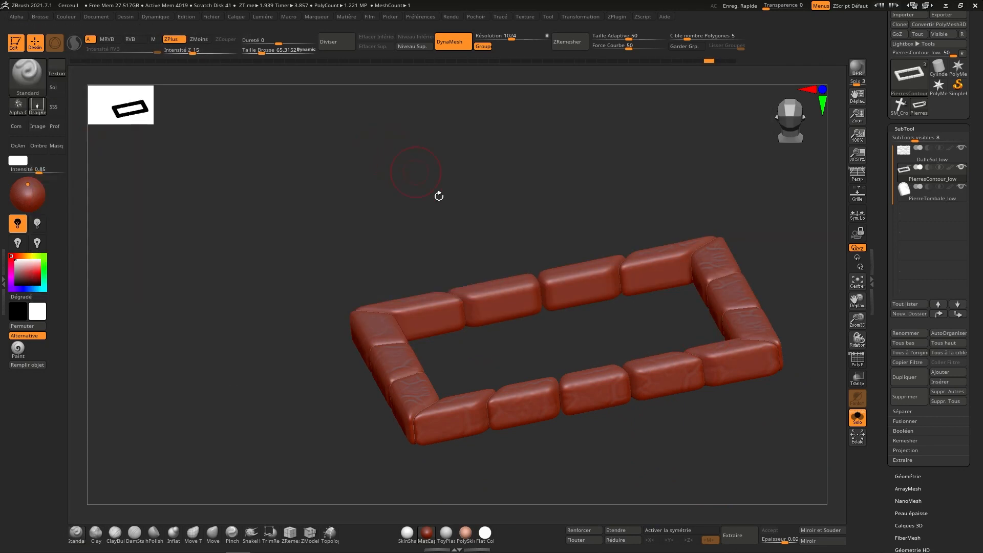
left_click_drag(533, 411, 504, 400)
left_click_drag(593, 388, 655, 329)
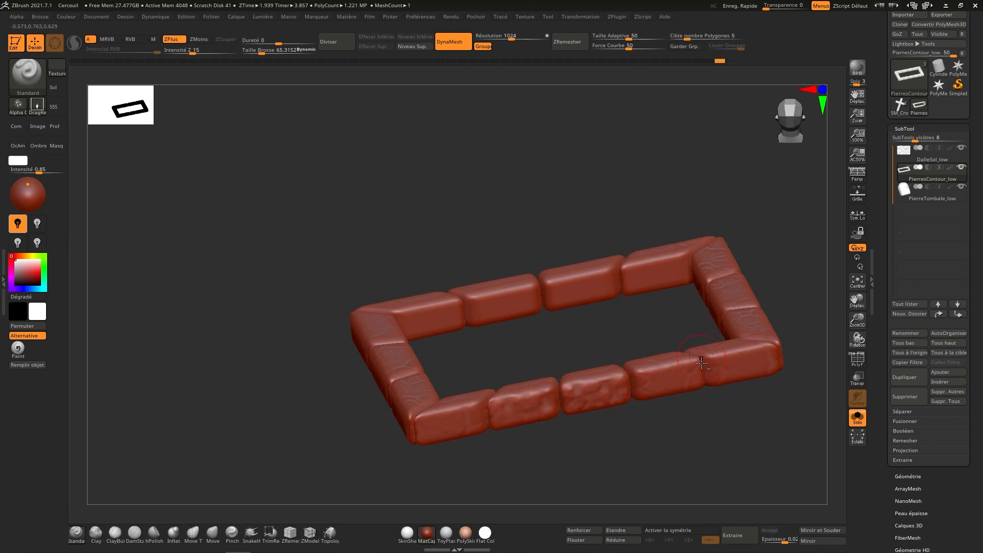
mouse_move(671, 369)
left_mouse_down()
mouse_move(704, 333)
mouse_move(751, 326)
mouse_move(767, 313)
mouse_move(741, 288)
left_mouse_up()
Stamp Alpha 08 on the inner faces of the four-stone long side and on one short end's stones.
left_click_drag(657, 269, 670, 235)
left_click_drag(584, 283, 646, 208)
left_click_drag(502, 304, 525, 258)
left_click_drag(440, 307, 410, 250)
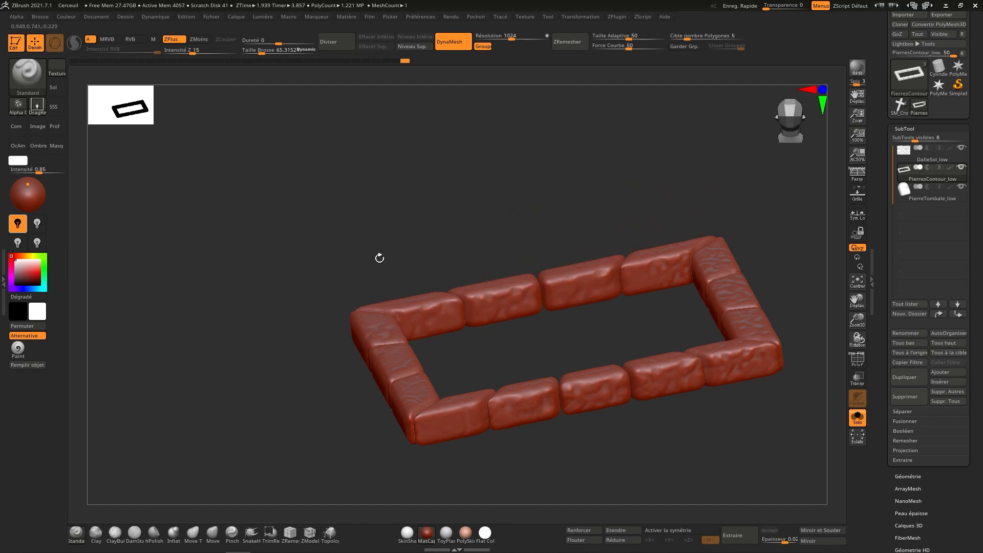
left_click_drag(394, 366, 379, 288)
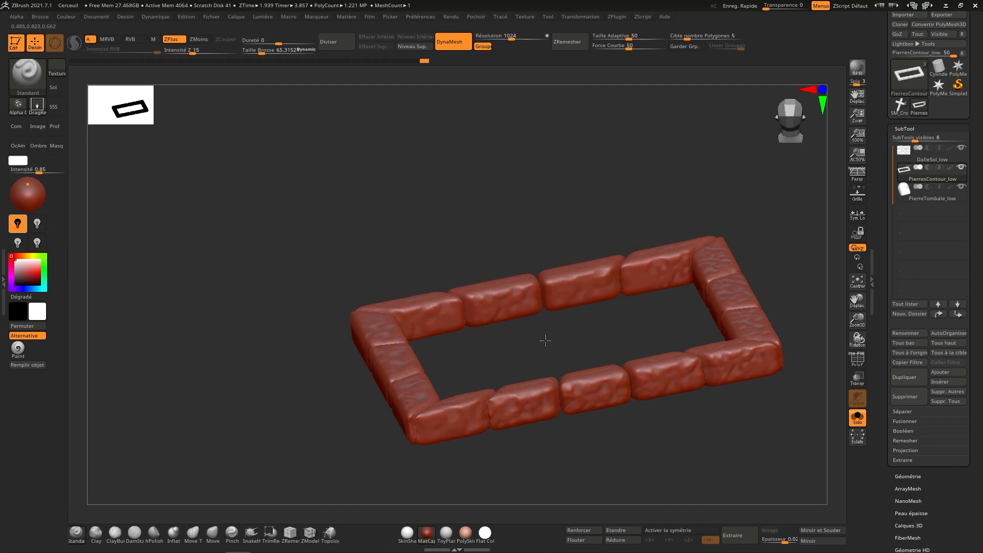
Stamp Alpha 08 across the broad faces of the long-side and short-end border stones.
right_click_drag(545, 340, 491, 389)
mouse_move(535, 369)
left_mouse_down()
mouse_move(619, 317)
mouse_move(693, 295)
mouse_move(751, 251)
left_mouse_up()
left_click_drag(684, 184, 634, 145)
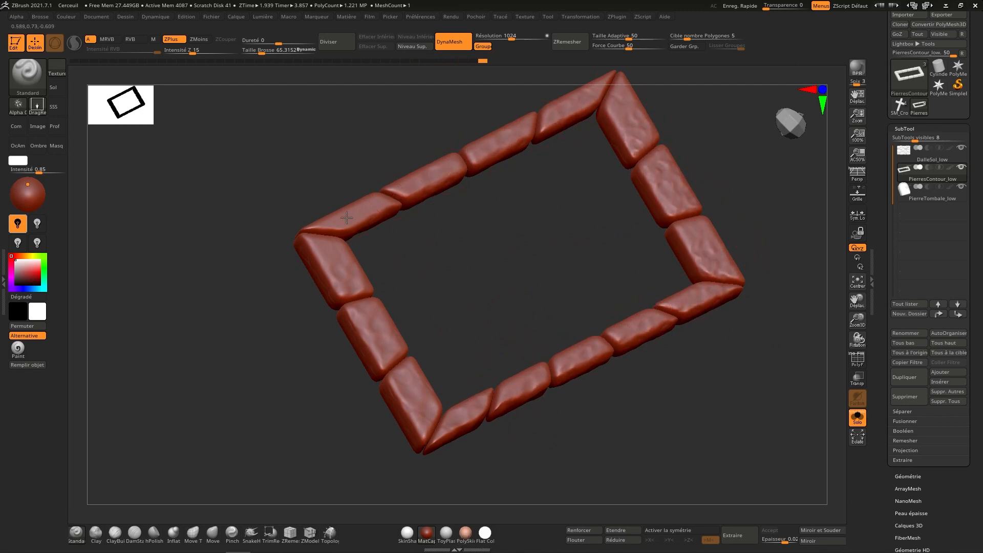
left_click_drag(338, 293, 411, 398)
Turn the border over and stamp Alpha 08 on the still-smooth faces of one short end's three stones.
right_click_drag(447, 399, 495, 314)
left_click_drag(395, 386, 414, 430)
right_click_drag(402, 378, 418, 367)
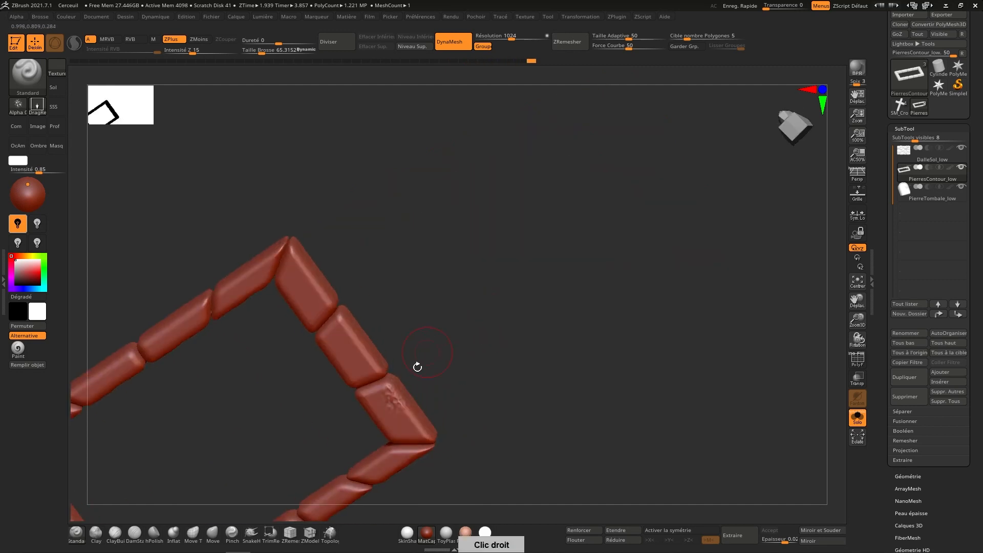
mouse_move(386, 394)
left_mouse_down()
mouse_move(390, 407)
mouse_move(377, 405)
left_mouse_up()
mouse_move(339, 331)
left_mouse_down()
mouse_move(319, 302)
mouse_move(249, 267)
left_mouse_up()
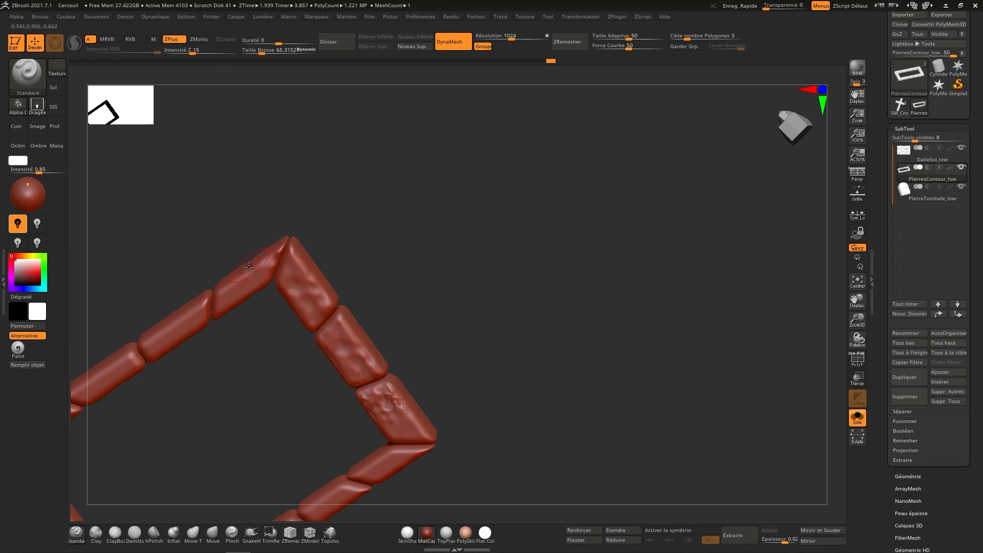
Stamp Alpha 08 around the rest of the border's reverse side, covering both long sides and the opposite short end.
right_click_drag(253, 329, 367, 244, "alt")
left_click_drag(367, 192, 349, 204)
left_click_drag(307, 230, 282, 246)
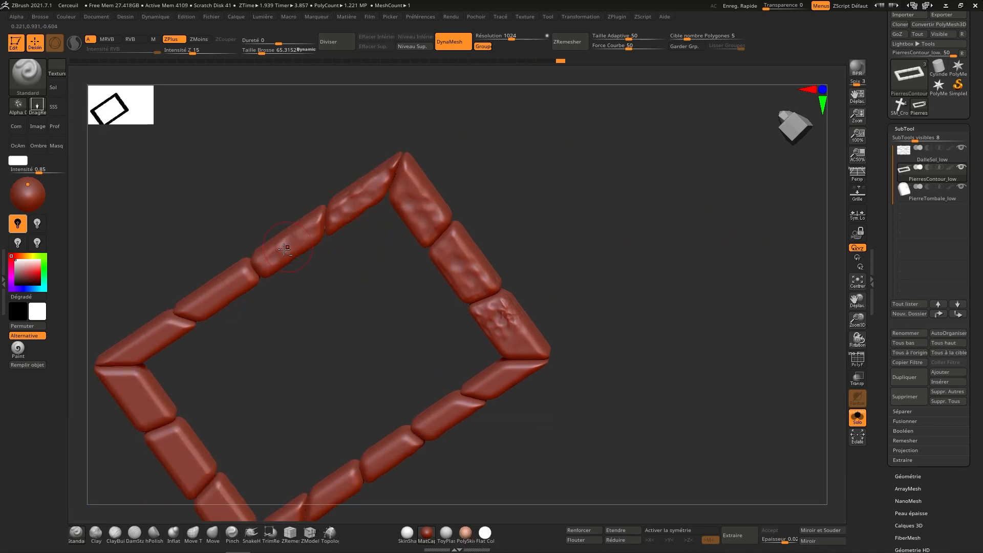
mouse_move(240, 278)
left_mouse_down()
mouse_move(146, 348)
mouse_move(136, 392)
mouse_move(194, 452)
left_mouse_up()
right_click_drag(194, 452, 179, 384, "alt")
left_click_drag(168, 382, 187, 405)
mouse_move(211, 436)
left_mouse_down()
mouse_move(231, 455)
mouse_move(310, 445)
left_mouse_up()
mouse_move(333, 410)
left_mouse_down()
mouse_move(402, 347)
mouse_move(495, 291)
left_mouse_up()
Stamp Alpha 08 on the remaining smooth side faces of the border's long side and short ends.
right_click_drag(499, 303, 456, 288)
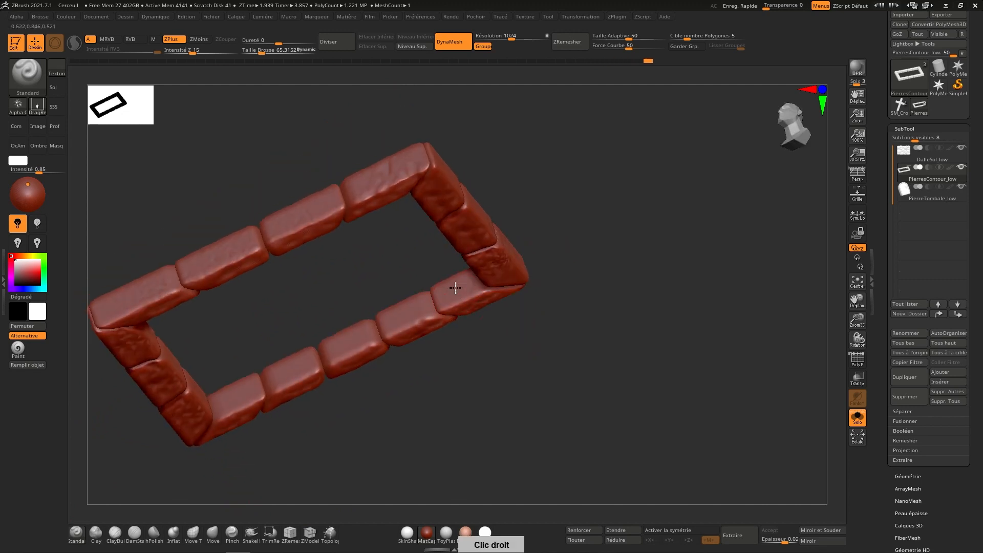
left_click_drag(406, 318, 434, 284)
left_click_drag(360, 350, 363, 322)
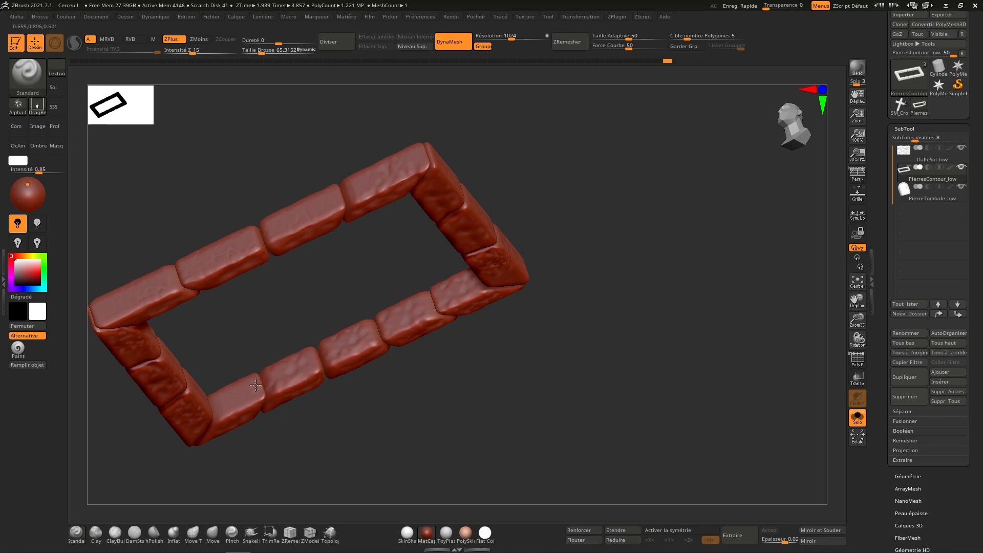
right_click_drag(299, 348, 523, 366)
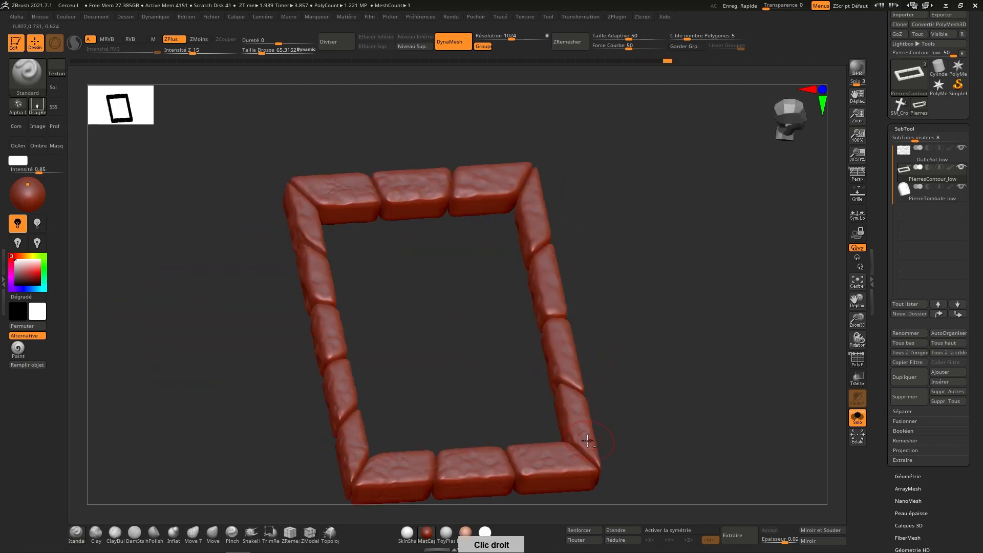
right_click_drag(610, 411, 643, 430)
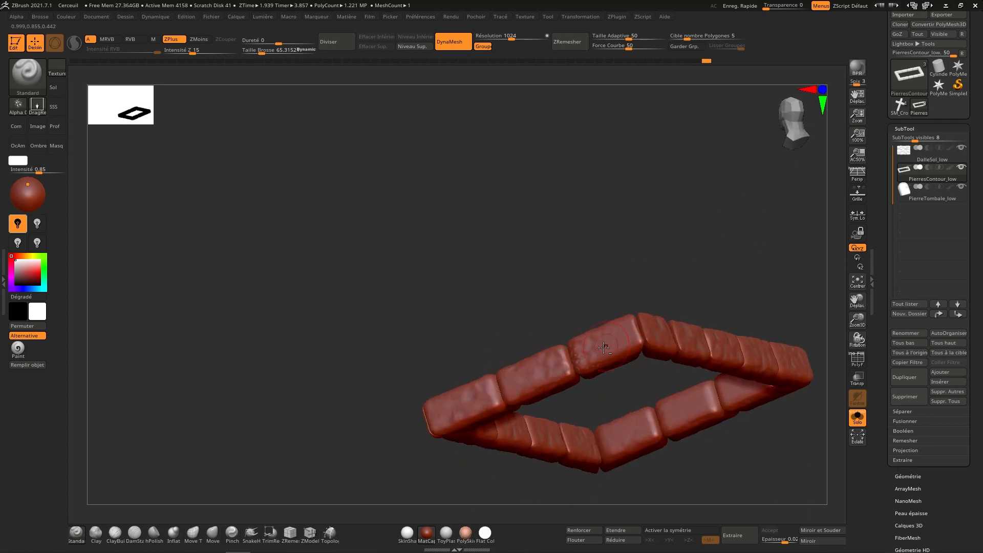
right_click_drag(604, 348, 636, 292)
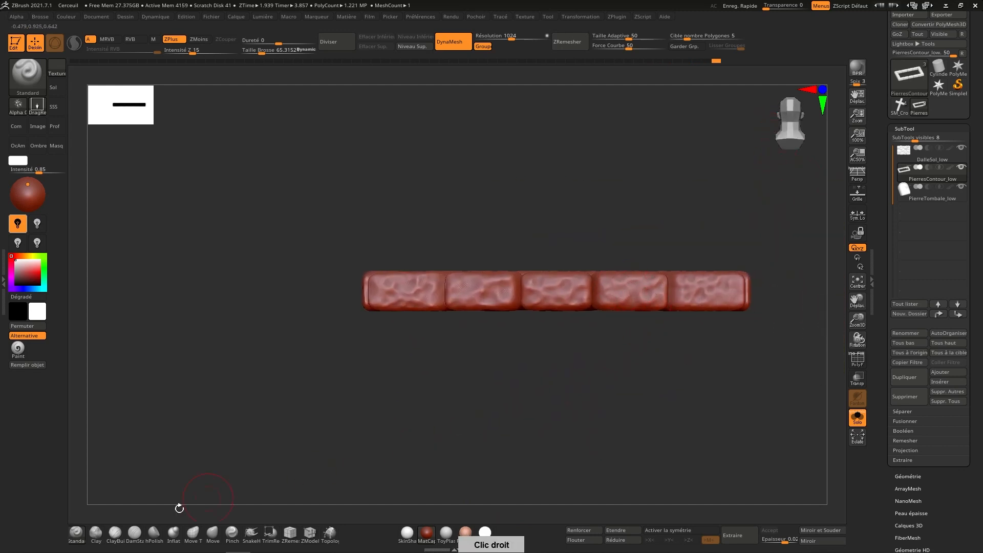
With ClayBuildup at a draw size of about 90, add irregular strokes along the five-stone long side and smooth them.
left_click(115, 533)
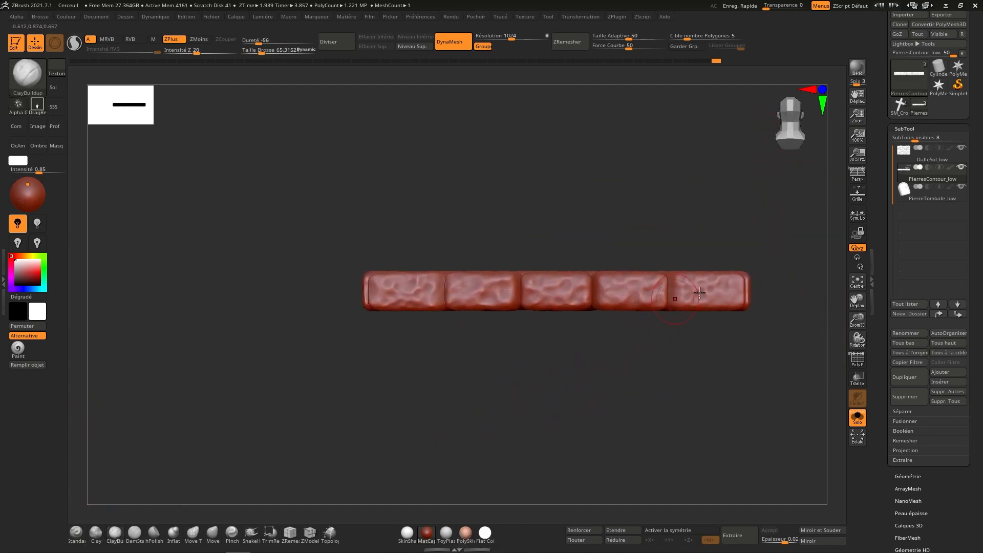
key("s")
left_click_drag(699, 306, 704, 307)
key("shift")
mouse_move(732, 283)
right_mouse_down()
mouse_move(637, 332)
mouse_move(617, 318)
right_mouse_up()
key("shift")
mouse_move(537, 325)
left_mouse_down()
mouse_move(578, 330)
mouse_move(558, 335)
mouse_move(540, 313)
left_mouse_up()
mouse_move(455, 351)
left_mouse_down()
mouse_move(487, 321)
mouse_move(458, 323)
left_mouse_up()
key("shift")
mouse_move(417, 357)
left_mouse_down()
mouse_move(401, 335)
mouse_move(377, 357)
mouse_move(410, 339)
left_mouse_up()
key("shift")
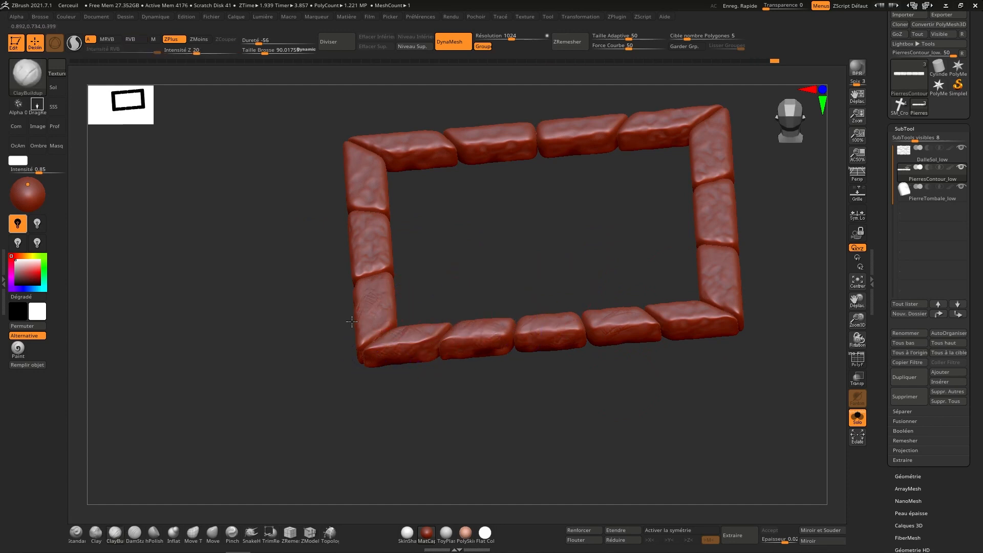
Roughen one short end's stones with ClayBuildup strokes and smooth the relief.
left_click_drag(352, 322, 364, 314, "shift")
right_click_drag(364, 314, 417, 296)
mouse_move(389, 296)
left_mouse_down("shift")
mouse_move(387, 317)
mouse_move(407, 299)
mouse_move(391, 305)
mouse_move(396, 318)
mouse_move(381, 307)
mouse_move(390, 317)
left_mouse_up("shift")
mouse_move(390, 317)
left_mouse_down("shift")
mouse_move(373, 319)
mouse_move(397, 301)
left_mouse_up("shift")
left_click_drag(338, 262, 351, 240)
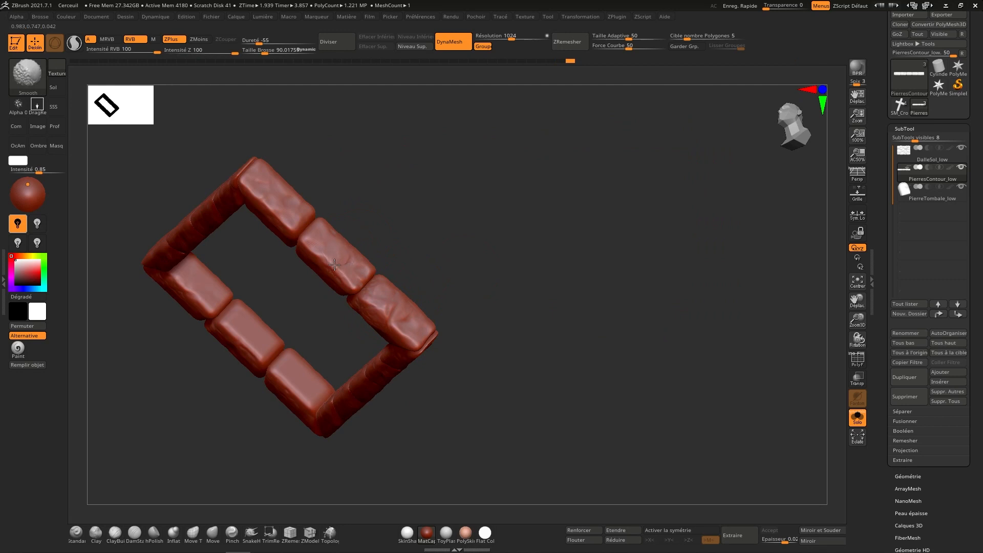
Build up and smooth relief on the last stone of that short end, undoing and reworking one stroke.
right_click_drag(354, 215, 328, 293)
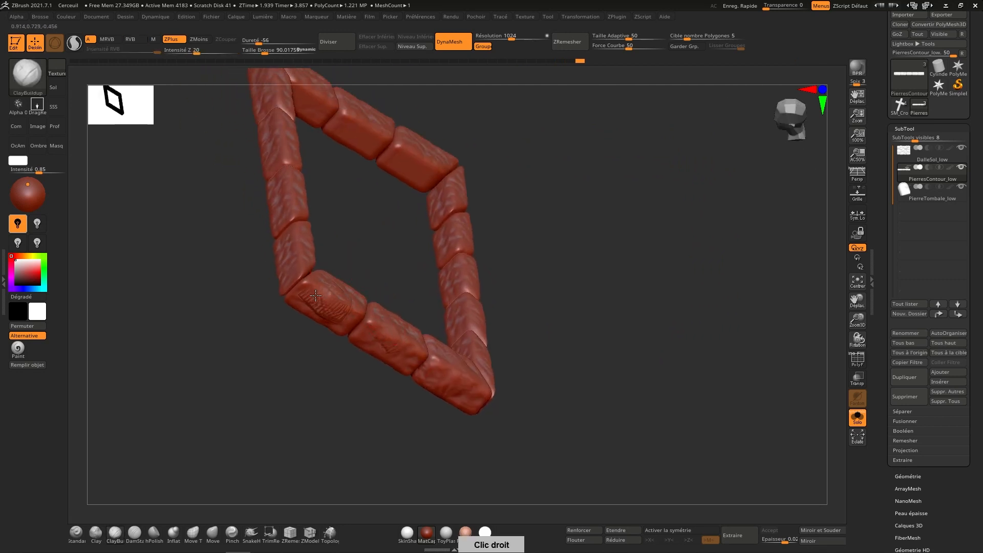
key("shift")
left_click_drag(333, 297, 341, 292, "shift")
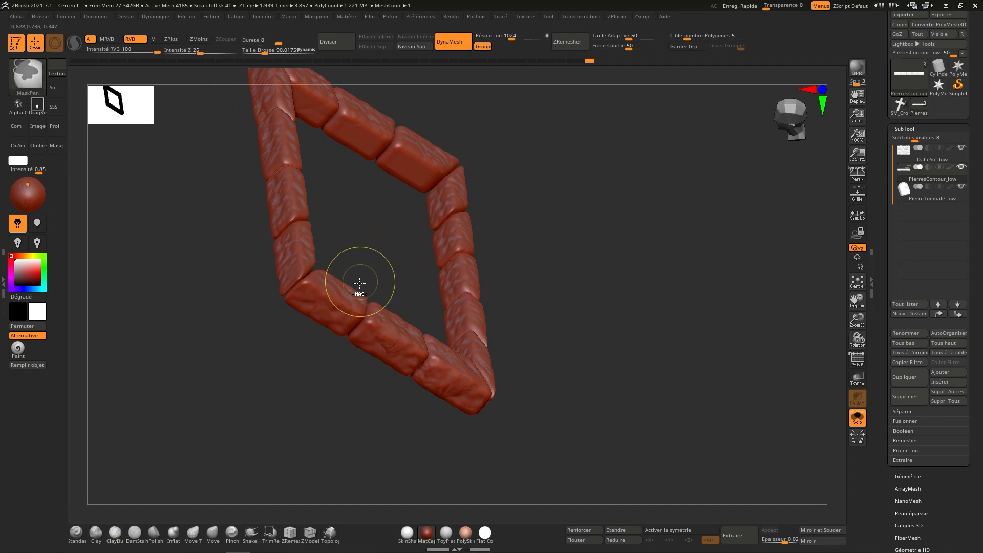
key("ctrl+z")
mouse_move(331, 300)
right_mouse_down()
mouse_move(347, 270)
mouse_move(327, 265)
mouse_move(319, 310)
right_mouse_up()
key("shift")
key("shift")
Add ClayBuildup strokes to the stones of the four-stone long side and smooth them into the surface.
right_click_drag(327, 348, 302, 318)
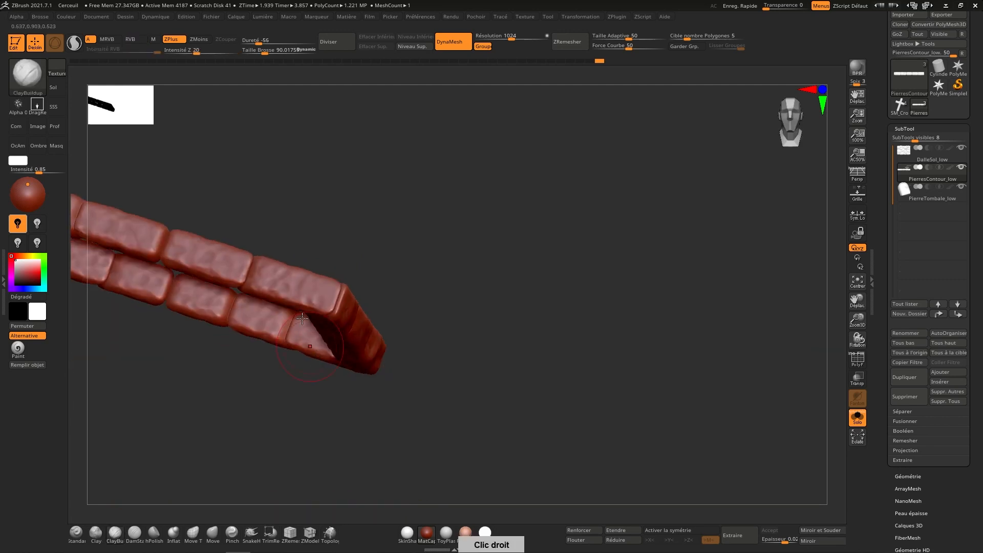
mouse_move(310, 289)
left_mouse_down("shift")
mouse_move(299, 291)
mouse_move(320, 297)
left_mouse_up("shift")
mouse_move(320, 310)
right_mouse_down()
mouse_move(293, 254)
mouse_move(319, 321)
mouse_move(358, 234)
mouse_move(313, 328)
mouse_move(248, 279)
mouse_move(232, 364)
mouse_move(240, 272)
right_mouse_up()
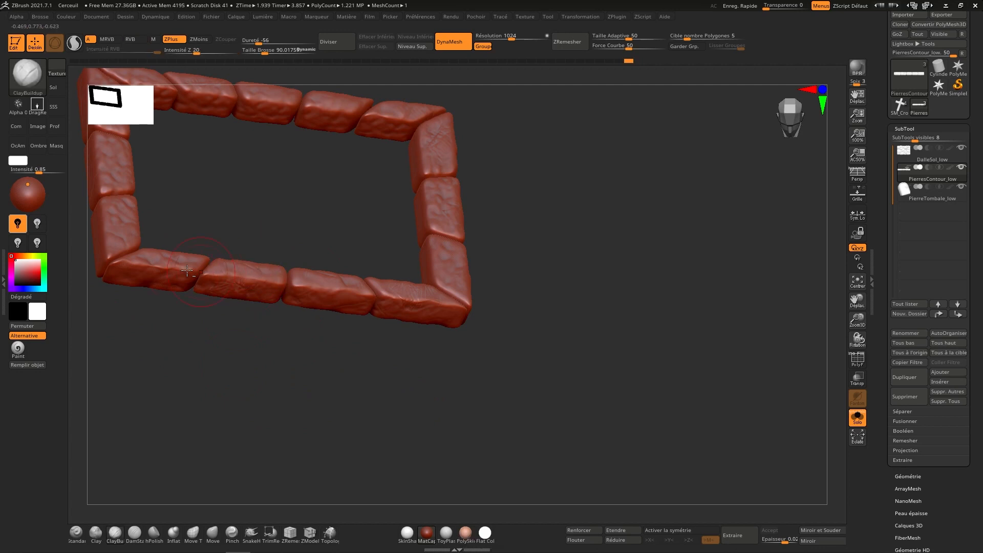
right_click_drag(156, 282, 179, 259)
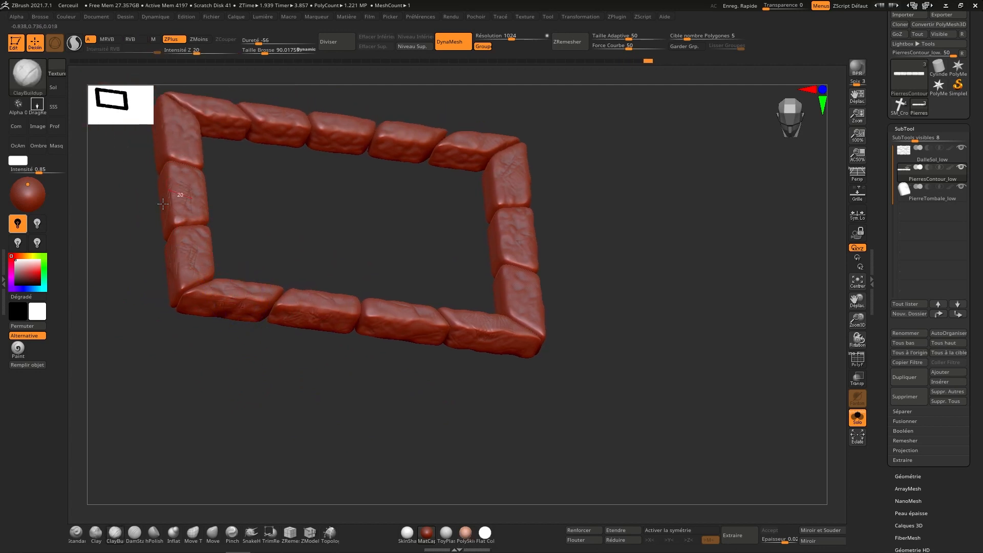
Sculpt and smooth ClayBuildup relief on the upper faces of the short-end stones and the five-stone long side.
right_click_drag(210, 203, 189, 211)
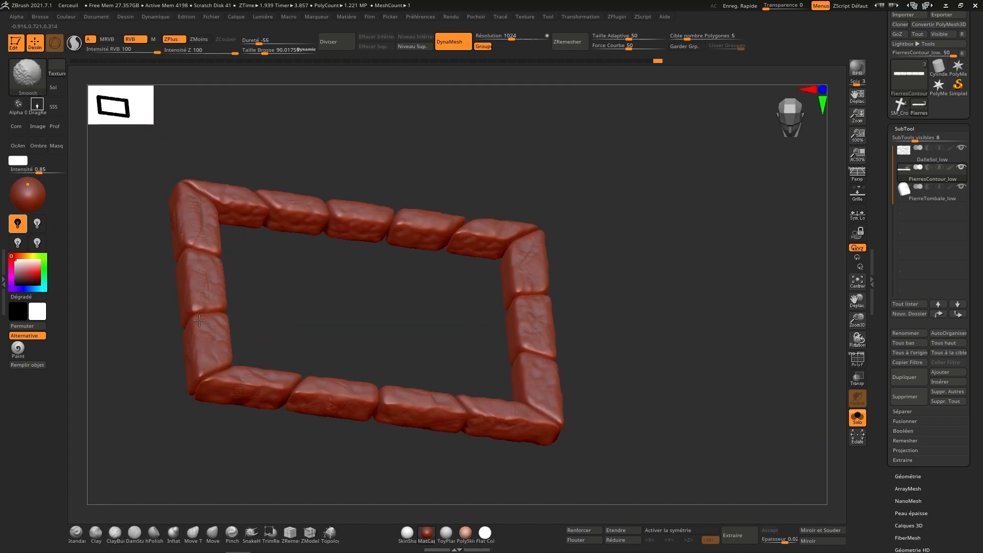
mouse_move(199, 320)
right_mouse_down()
mouse_move(241, 263)
mouse_move(251, 218)
right_mouse_up()
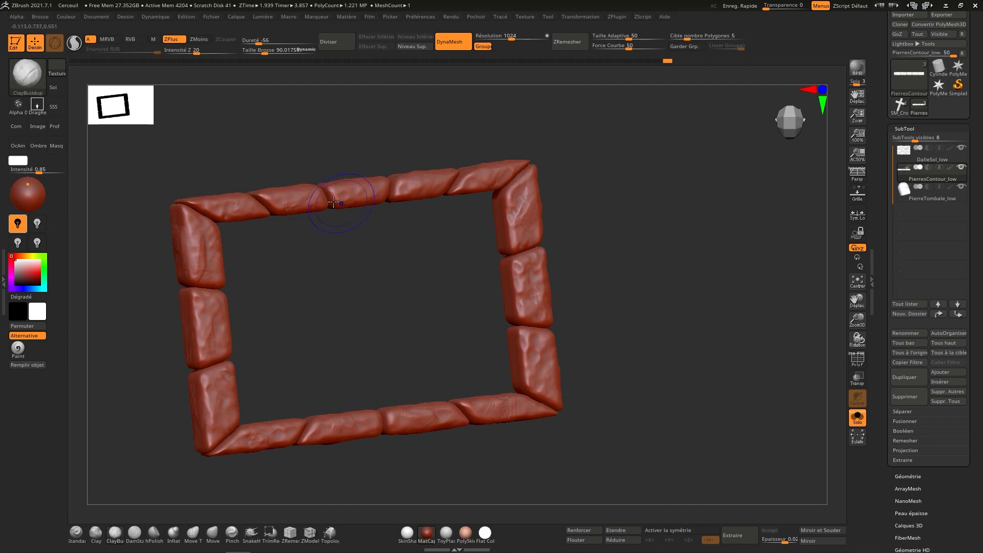
key("shift")
key("shift")
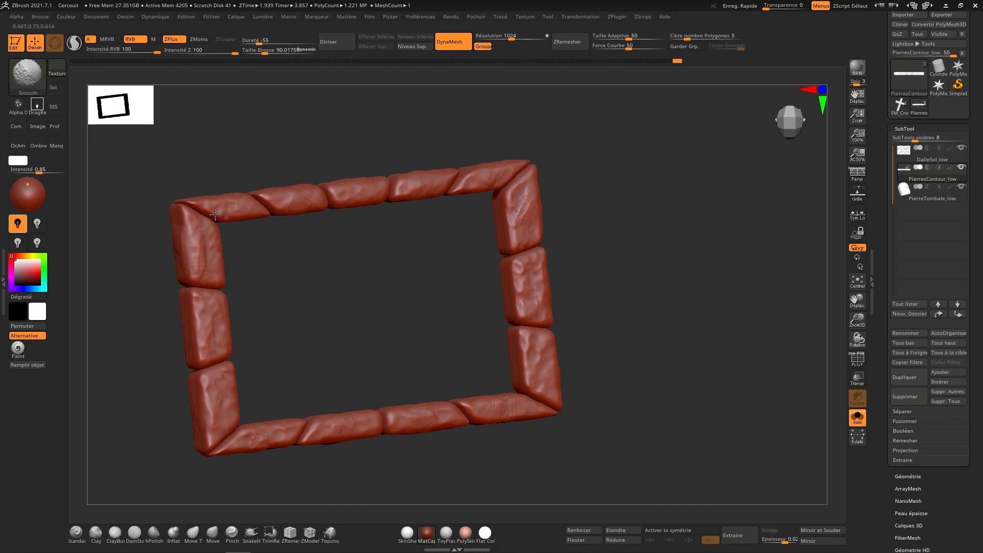
Add and smooth ClayBuildup strokes on the outer faces of the four-stone long side, seen straight on.
mouse_move(603, 246)
right_mouse_down()
mouse_move(639, 220)
mouse_move(637, 200)
mouse_move(803, 132)
right_mouse_up()
left_click(797, 135)
left_click(799, 114)
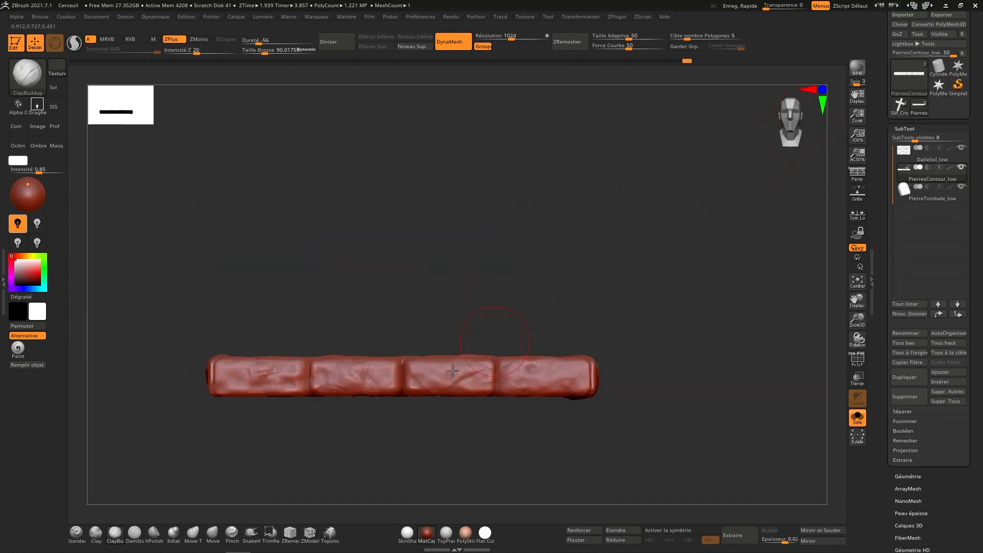
key("shift")
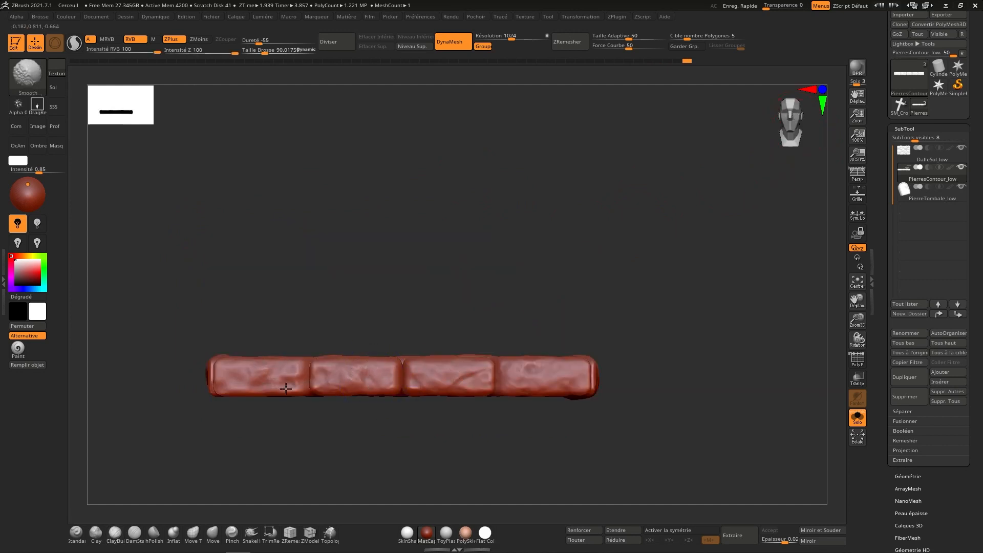
Sculpt ClayBuildup relief on the three still-smooth stone faces at the border's near short end and smooth it.
mouse_move(285, 389)
right_mouse_down()
mouse_move(379, 333)
mouse_move(341, 308)
mouse_move(435, 281)
mouse_move(447, 263)
mouse_move(431, 361)
right_mouse_up()
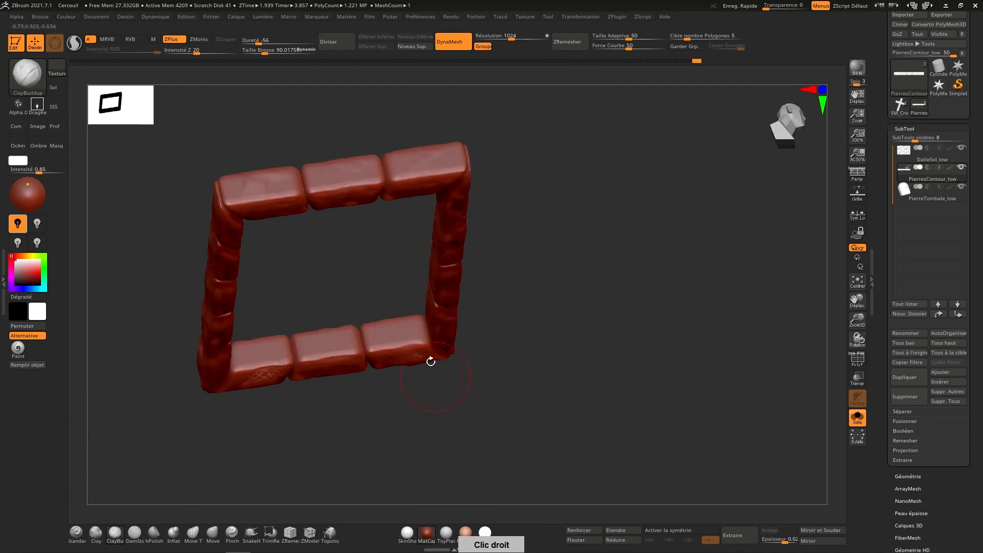
key("shift")
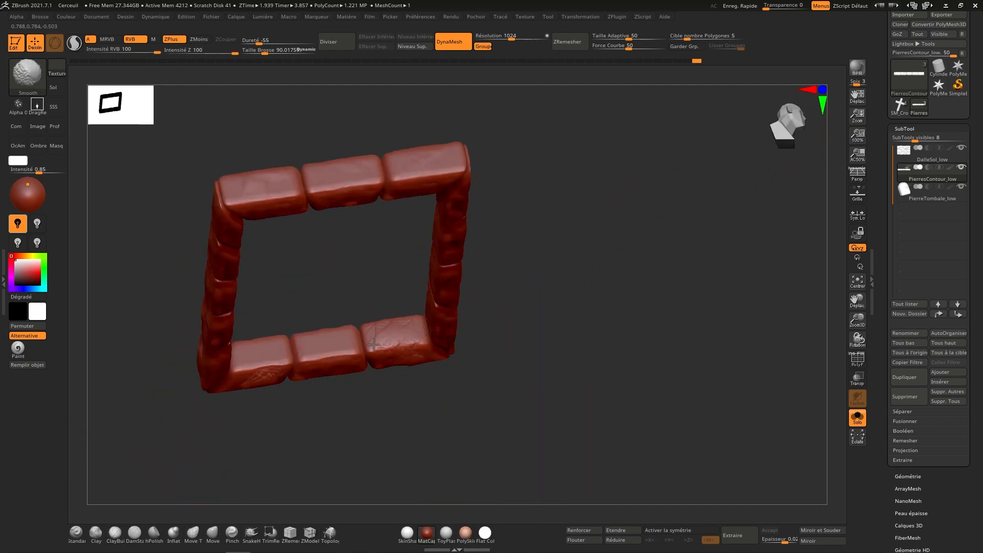
mouse_move(373, 344)
left_mouse_down("shift")
mouse_move(387, 320)
mouse_move(311, 355)
mouse_move(309, 328)
left_mouse_up("shift")
mouse_move(243, 361)
left_mouse_down()
mouse_move(277, 354)
mouse_move(235, 350)
left_mouse_up()
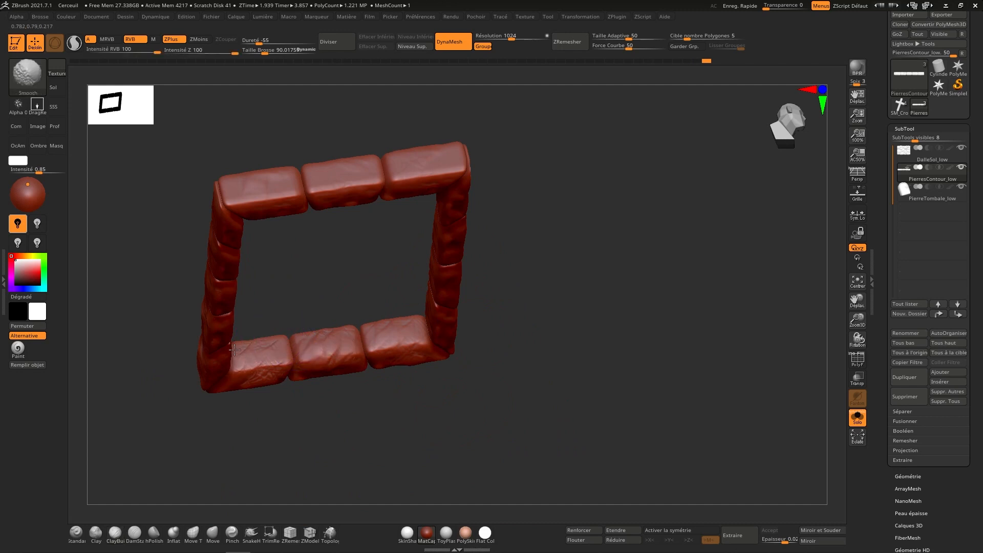
Switch to the PierreTombale_low subtool and check its front and side shape.
mouse_move(295, 370)
right_mouse_down()
mouse_move(459, 366)
mouse_move(527, 352)
mouse_move(792, 134)
mouse_move(632, 248)
mouse_move(602, 303)
mouse_move(672, 302)
right_mouse_up()
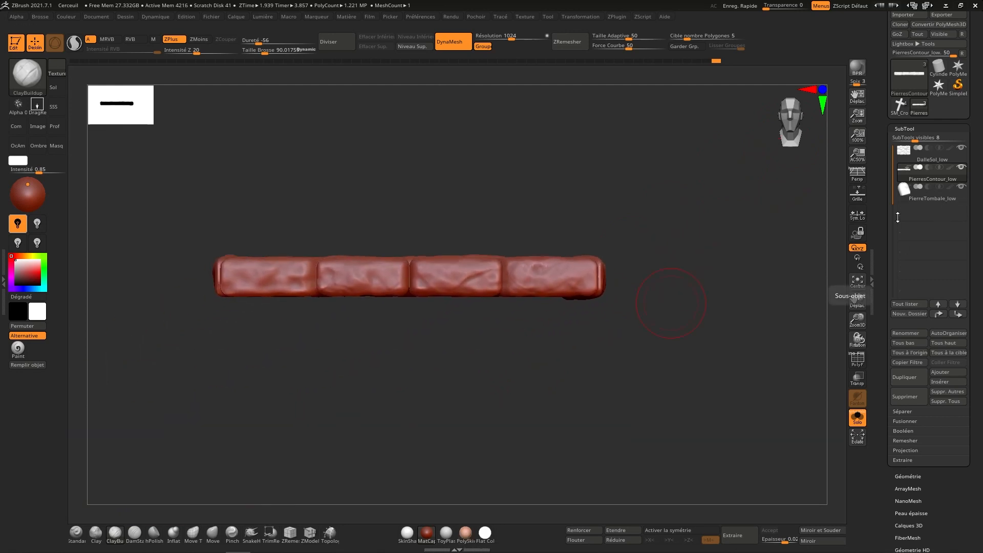
left_click(935, 200)
right_click_drag(532, 210, 589, 431, "alt")
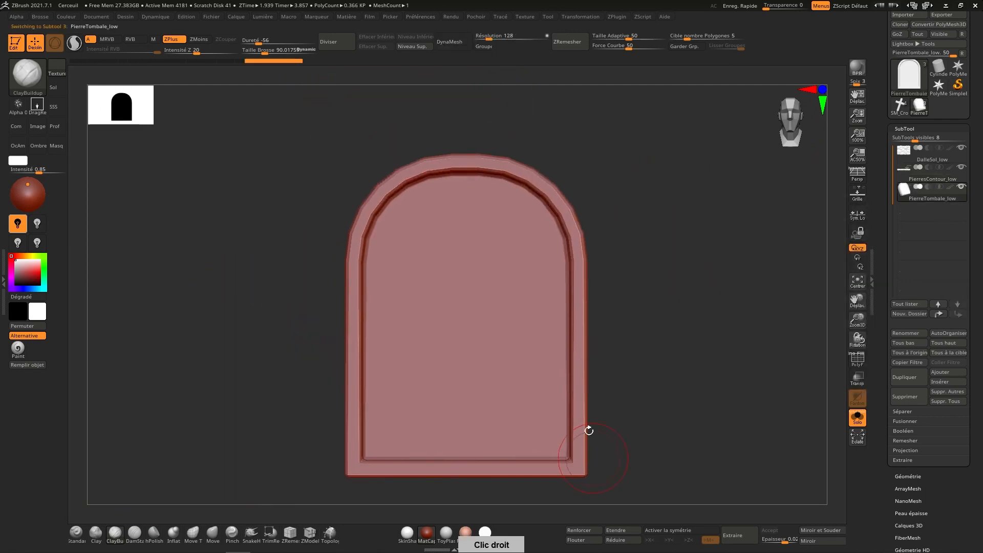
right_click_drag(581, 372, 567, 318, "ctrl")
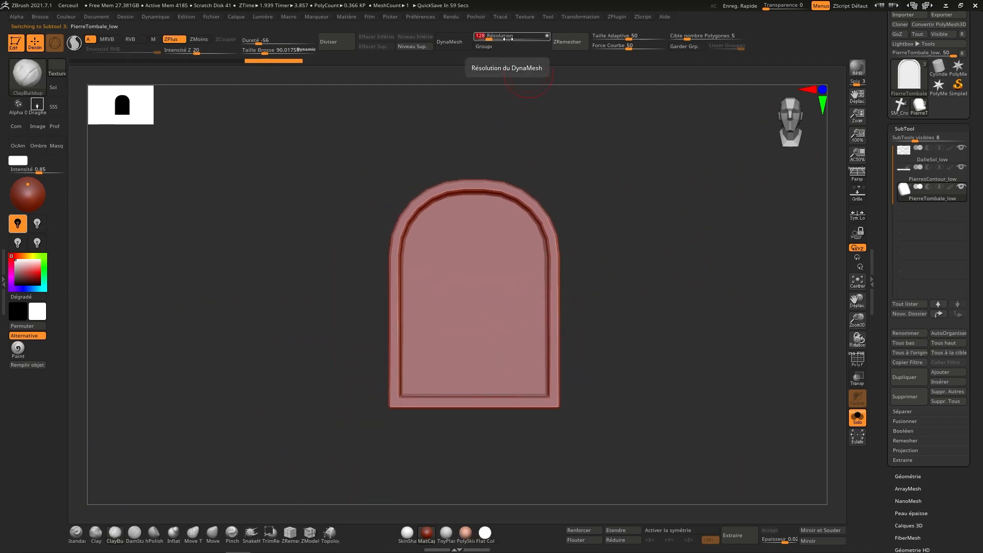
right_click_drag(705, 154, 654, 165)
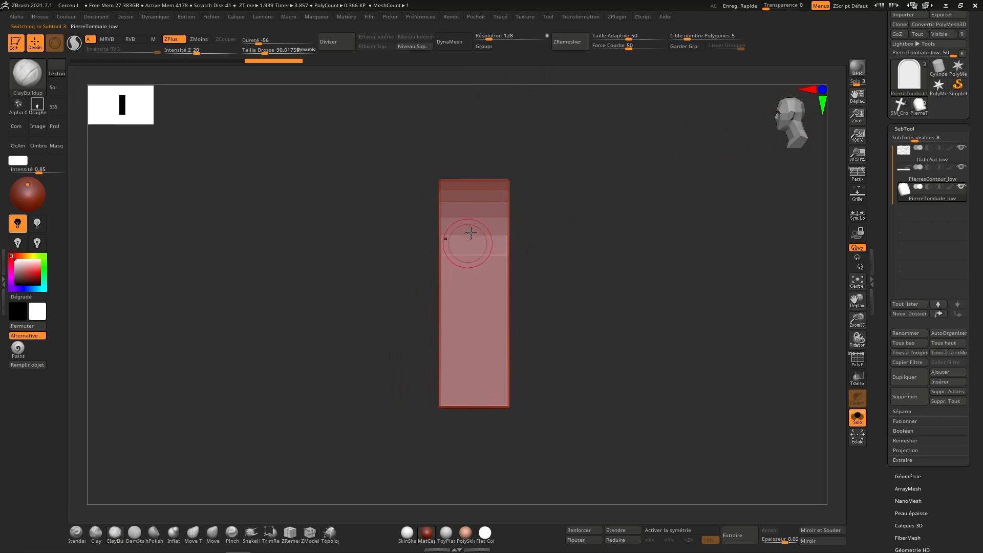
DynaMesh the PierreTombale_low headstone at a resolution of 512.
left_click(515, 37)
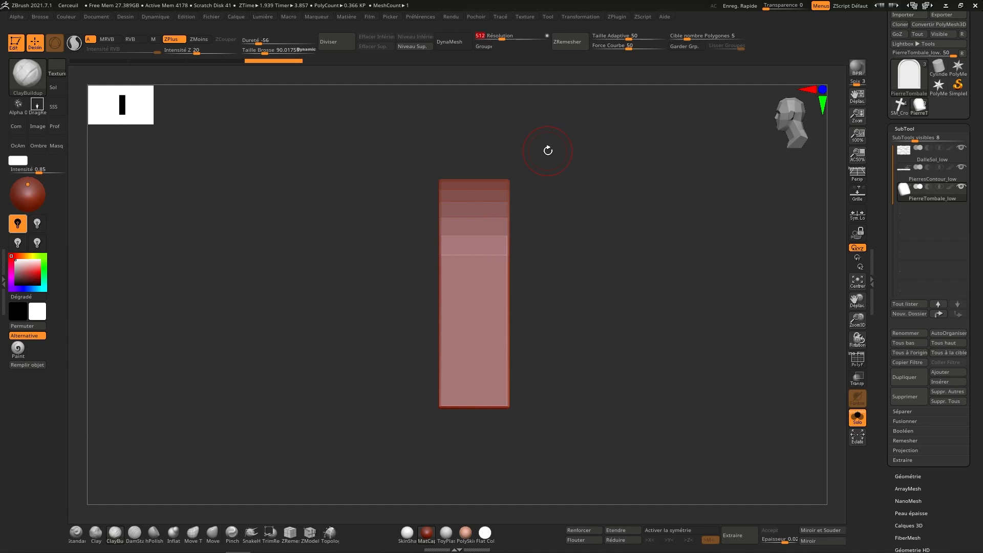
type("512")
left_click(458, 47)
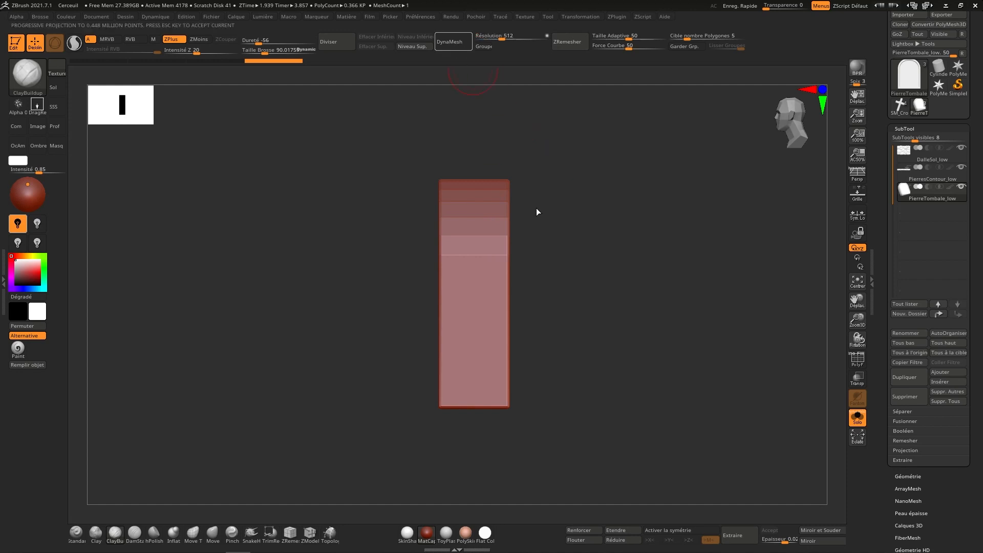
Enlarge the brush to about 215 and smooth the headstone's narrow side face down to its lower edge.
key("s")
key("shift")
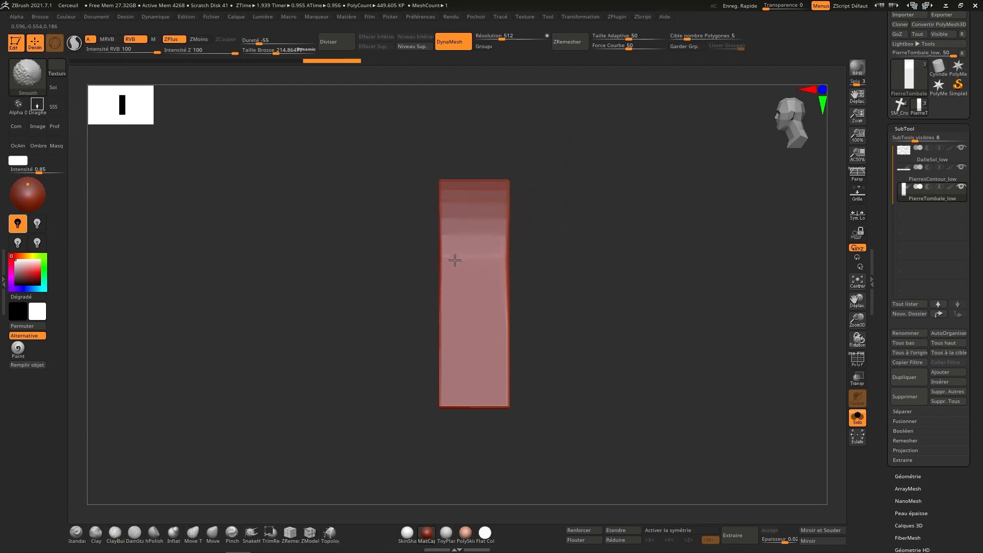
mouse_move(488, 229)
left_mouse_down("shift")
mouse_move(447, 254)
mouse_move(446, 274)
left_mouse_up("shift")
right_click_drag(465, 246, 461, 270, "alt")
mouse_move(439, 349)
left_mouse_down("shift")
mouse_move(442, 413)
mouse_move(502, 425)
left_mouse_up("shift")
Smooth the facets and hard edges around the headstone's curved top, other side and base.
right_click_drag(493, 264, 476, 282)
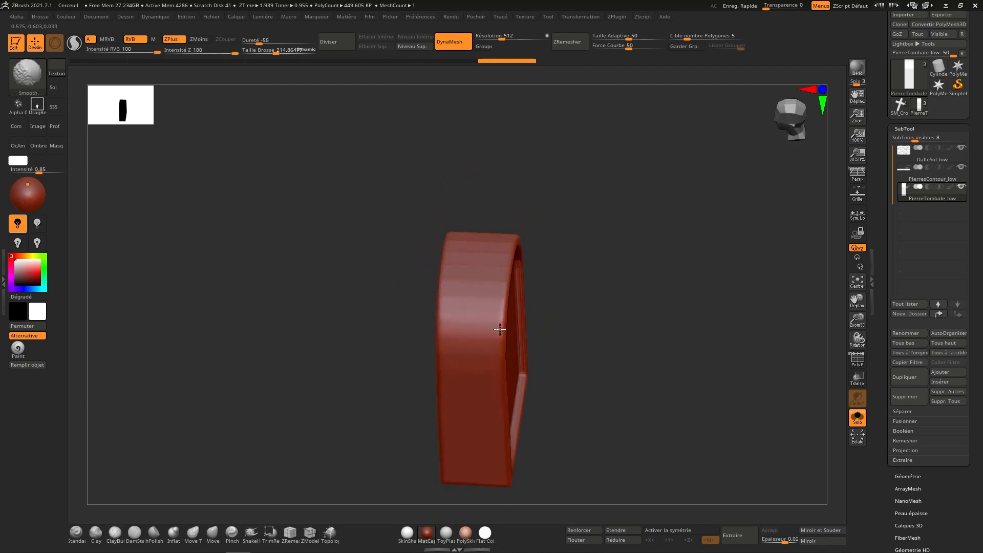
right_click_drag(479, 329, 458, 374)
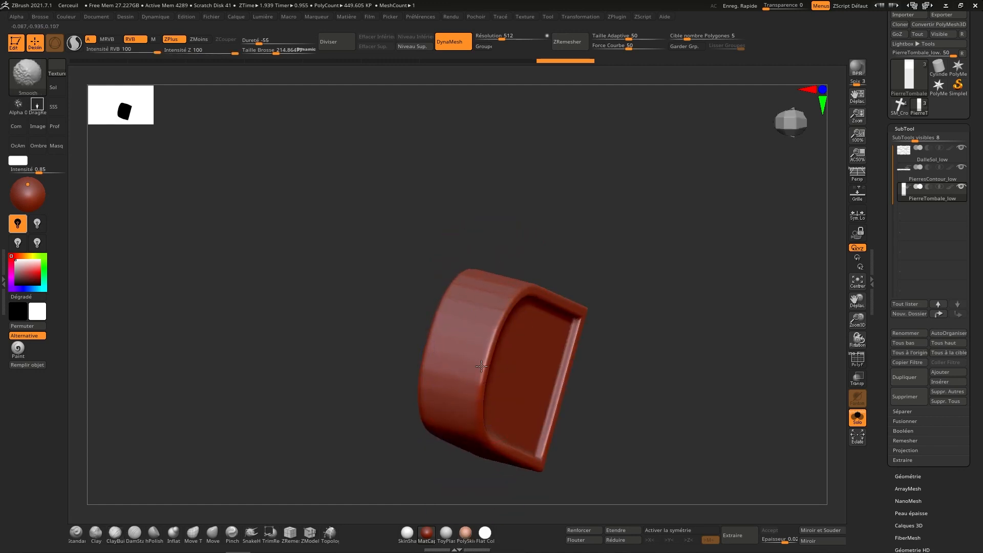
right_click_drag(481, 366, 480, 341)
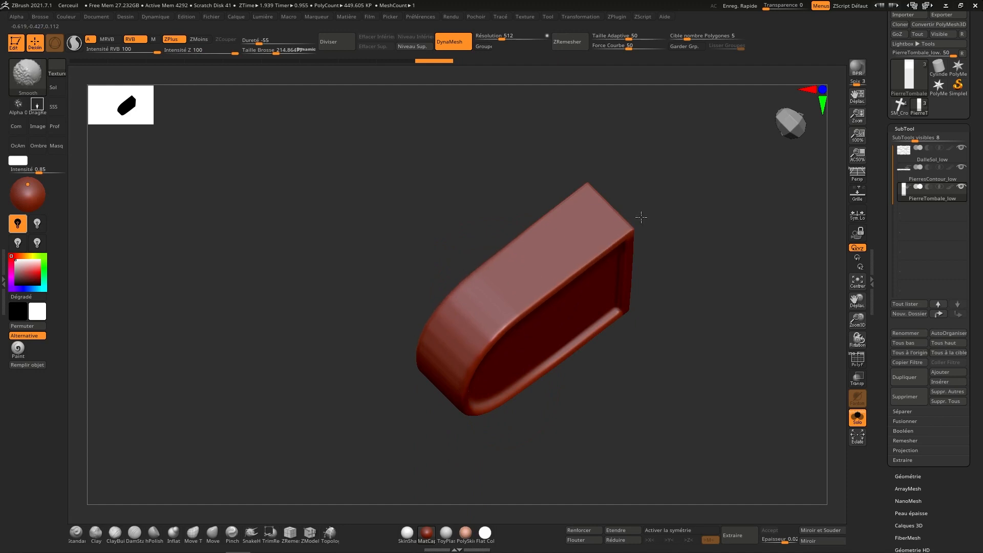
right_click_drag(642, 217, 573, 221)
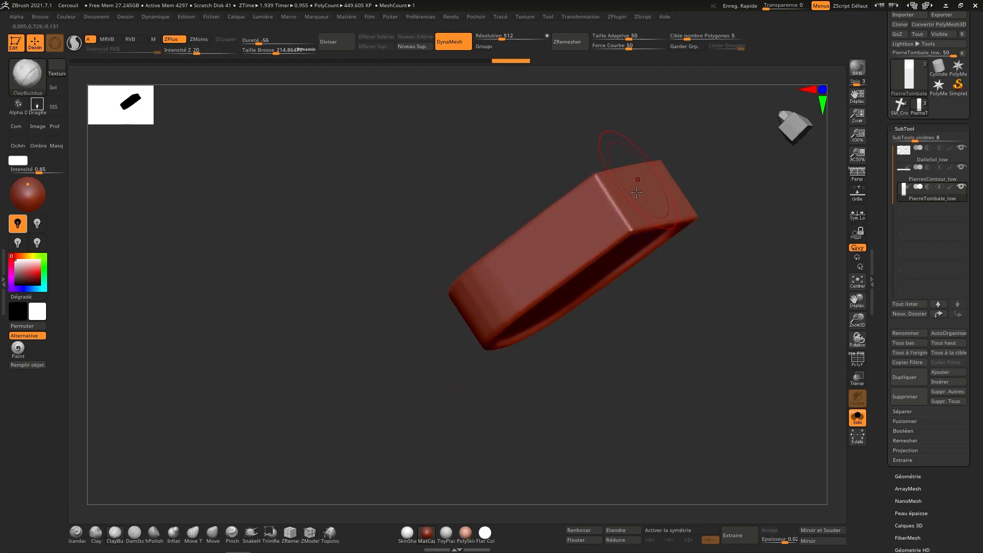
right_click_drag(634, 187, 638, 152)
right_click_drag(668, 110, 653, 226)
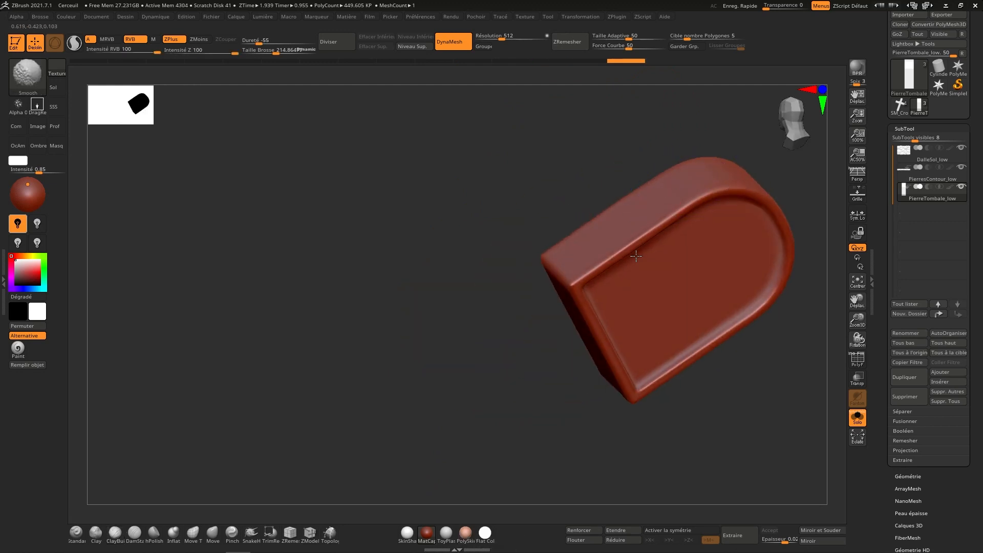
right_click_drag(615, 273, 695, 152)
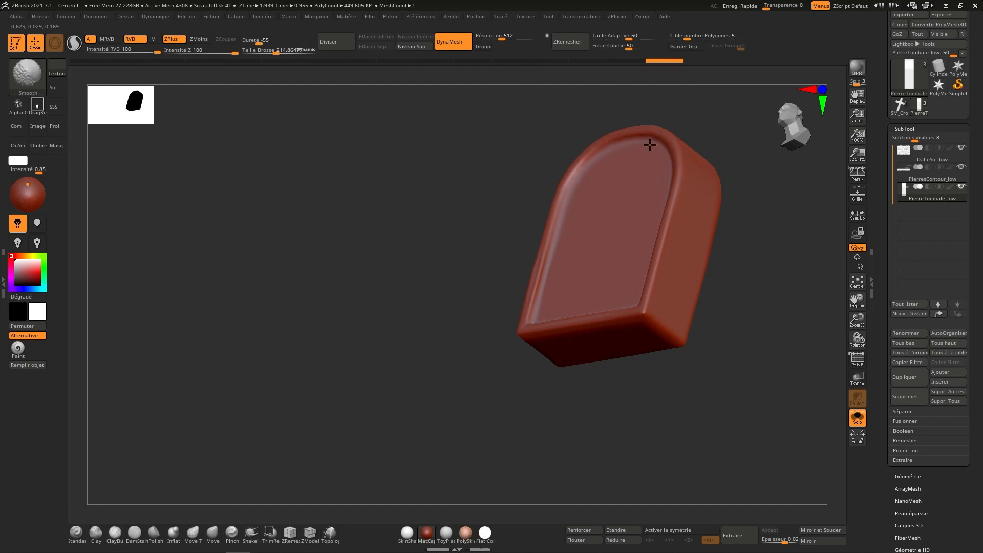
right_click_drag(640, 216, 699, 244)
Smooth the raised rims around the headstone's front and back panels, including their lower corners.
left_click_drag(645, 343, 590, 222, "shift")
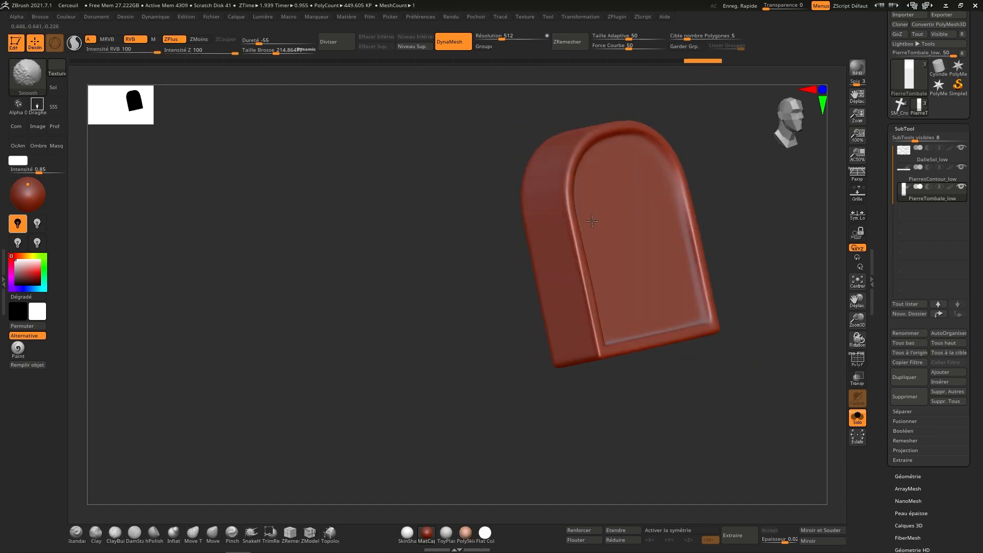
right_click_drag(591, 222, 660, 158, "shift")
mouse_move(555, 218)
left_mouse_down("shift")
mouse_move(567, 226)
mouse_move(575, 289)
left_mouse_up("shift")
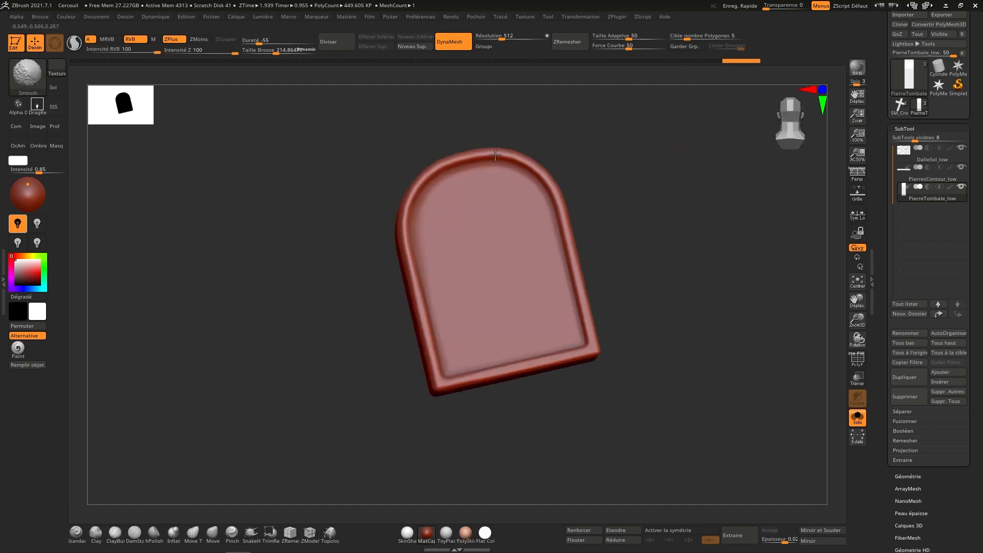
left_click_drag(418, 283, 441, 370, "shift")
right_click_drag(487, 329, 509, 274)
left_click_drag(463, 363, 437, 364, "shift")
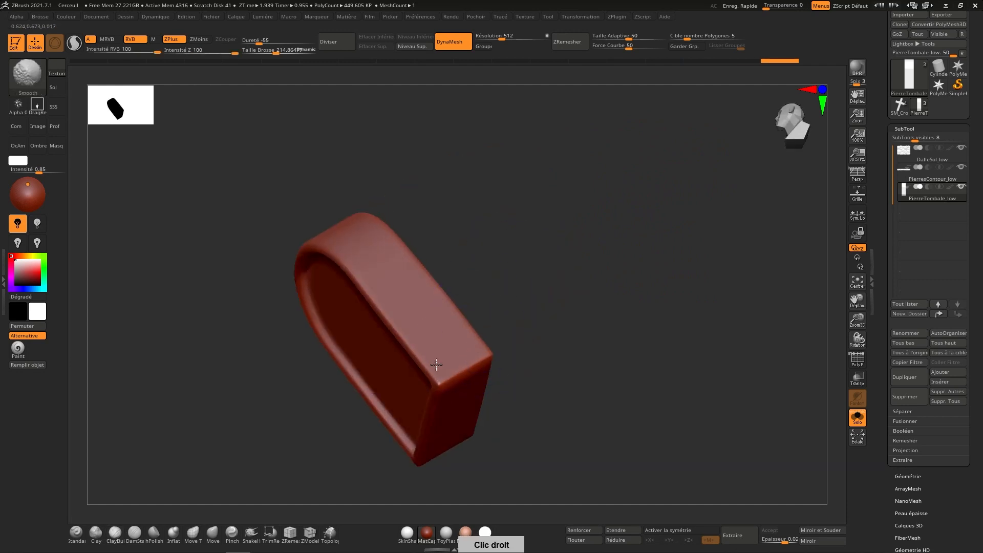
right_click_drag(437, 365, 565, 264)
Face the headstone frontally, choose the DamStandard brush and remesh with DynaMesh at a resolution of 1024.
mouse_move(797, 117)
left_mouse_down()
mouse_move(781, 113)
mouse_move(793, 104)
left_mouse_up()
left_click(134, 533)
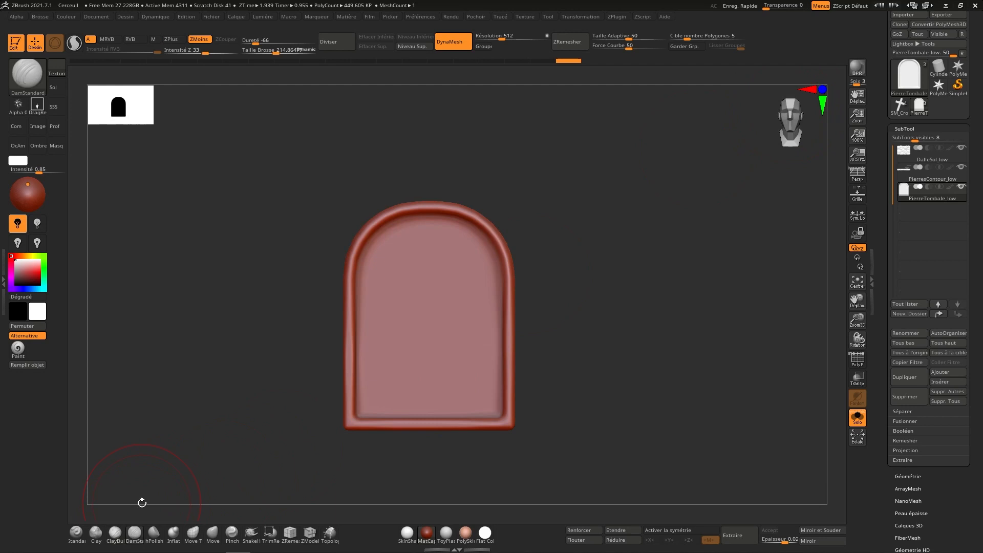
left_click(501, 35)
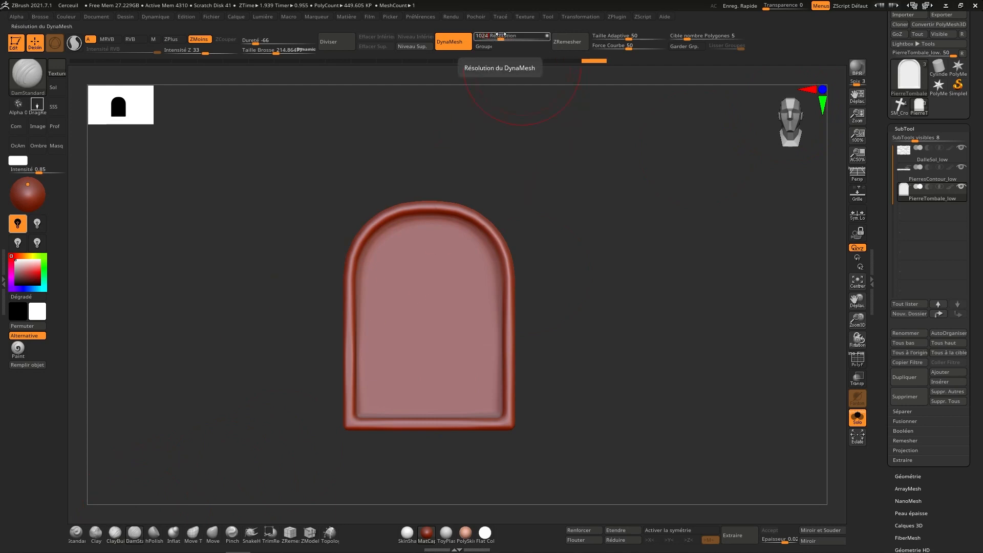
key("ctrl")
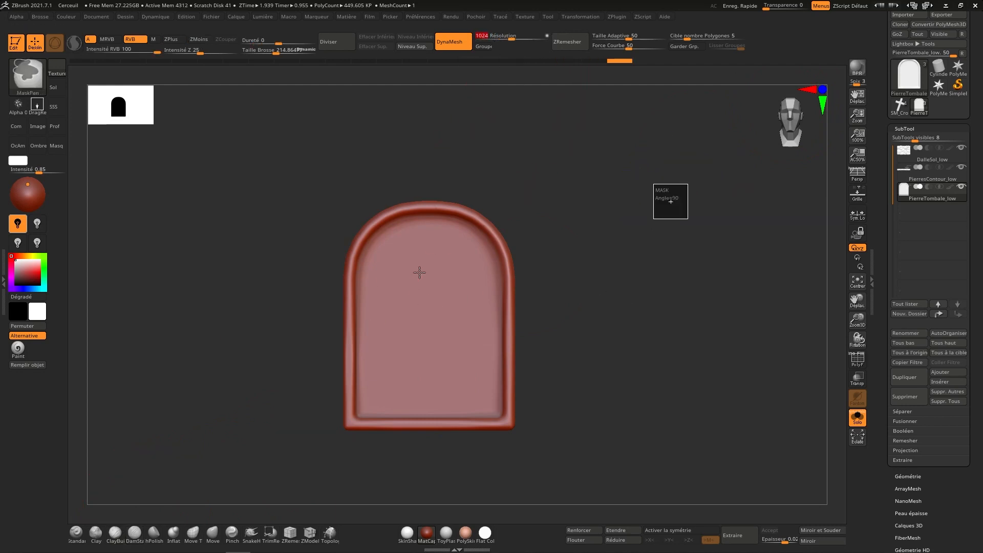
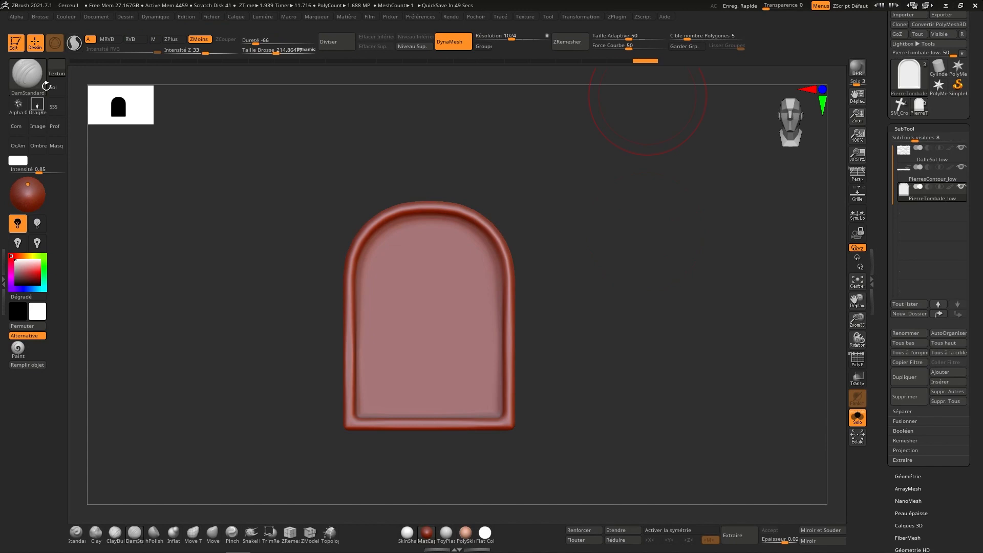
Sculpt soft uneven relief over the headstone's front panel and frame with the Standard brush, undoing the first attempt.
left_click(72, 533)
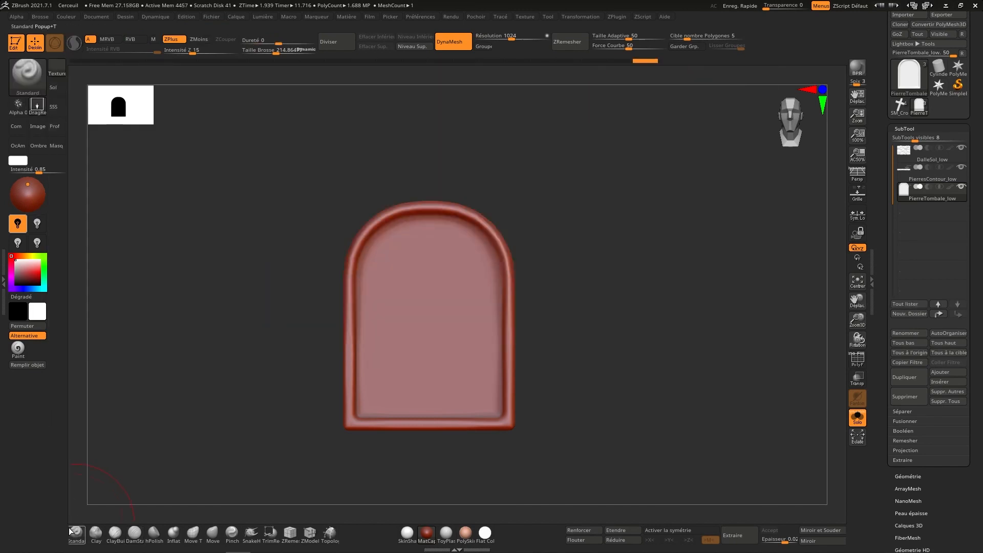
left_click_drag(390, 318, 489, 178)
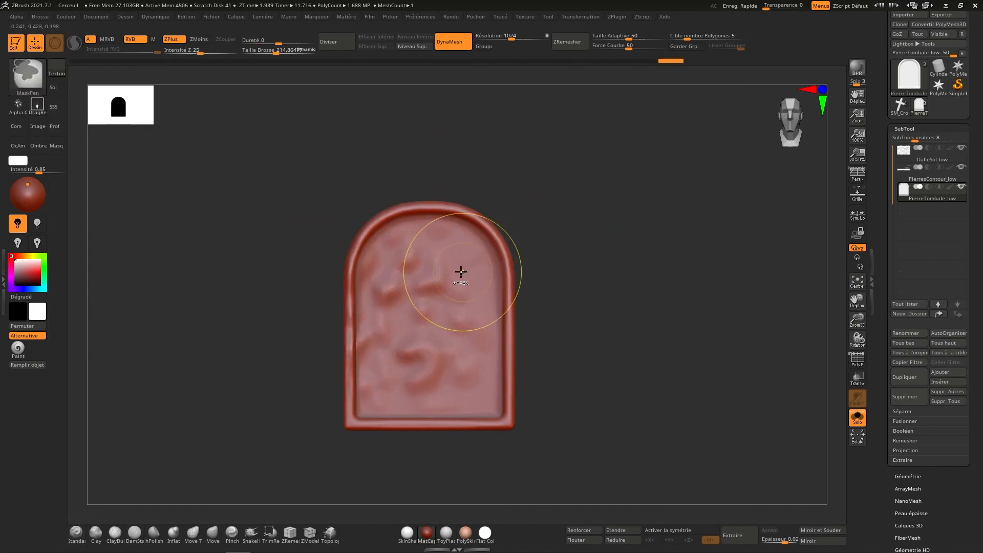
key("ctrl+z")
left_click_drag(413, 248, 292, 446)
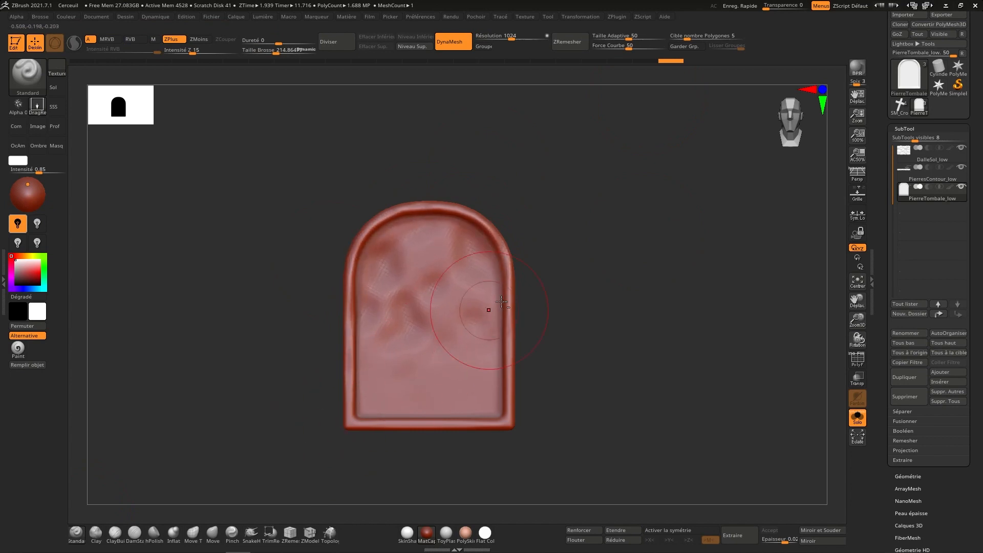
left_click_drag(407, 363, 328, 505)
left_click_drag(479, 353, 527, 296)
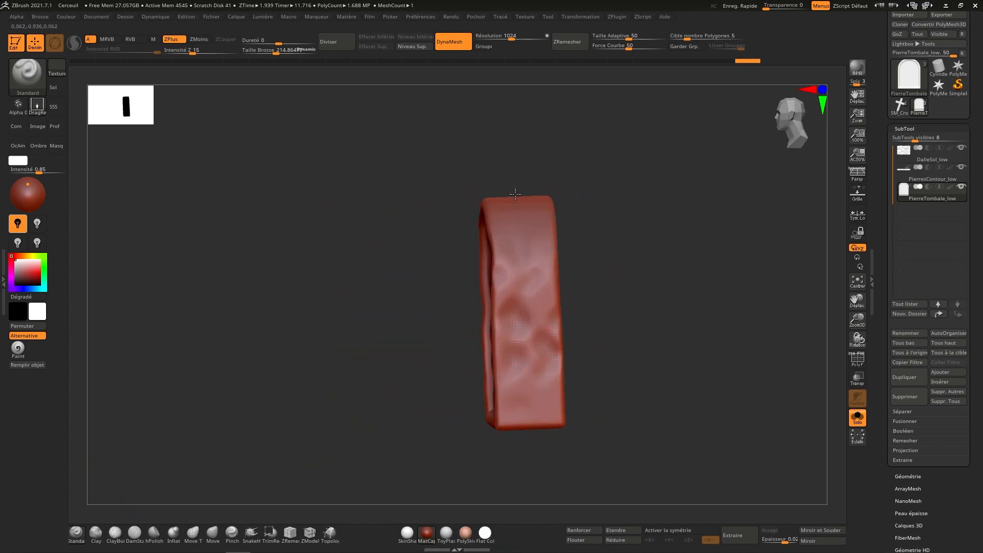
Continue the Standard brush relief over the headstone's side faces, back panel and underside.
right_click_drag(569, 391, 569, 367)
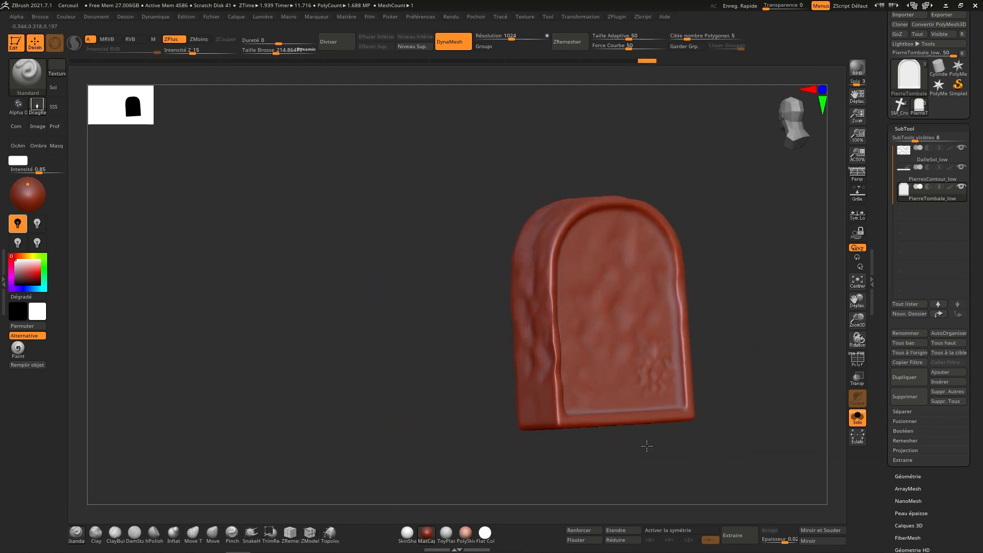
right_click_drag(661, 420, 589, 400)
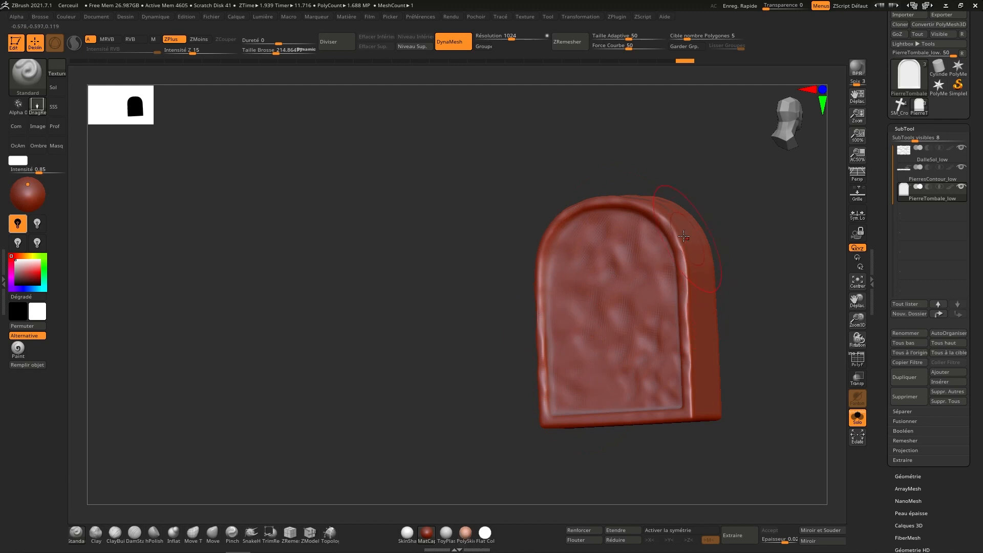
right_click_drag(693, 485, 671, 413)
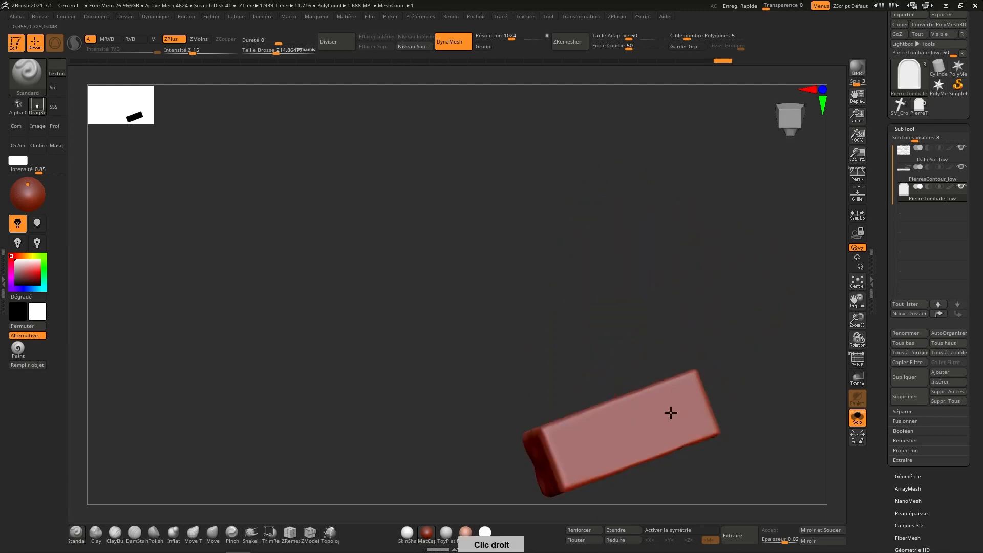
mouse_move(582, 456)
right_mouse_down()
mouse_move(690, 319)
mouse_move(647, 465)
mouse_move(654, 259)
mouse_move(797, 107)
right_mouse_up()
right_click_drag(747, 230, 690, 266, "alt")
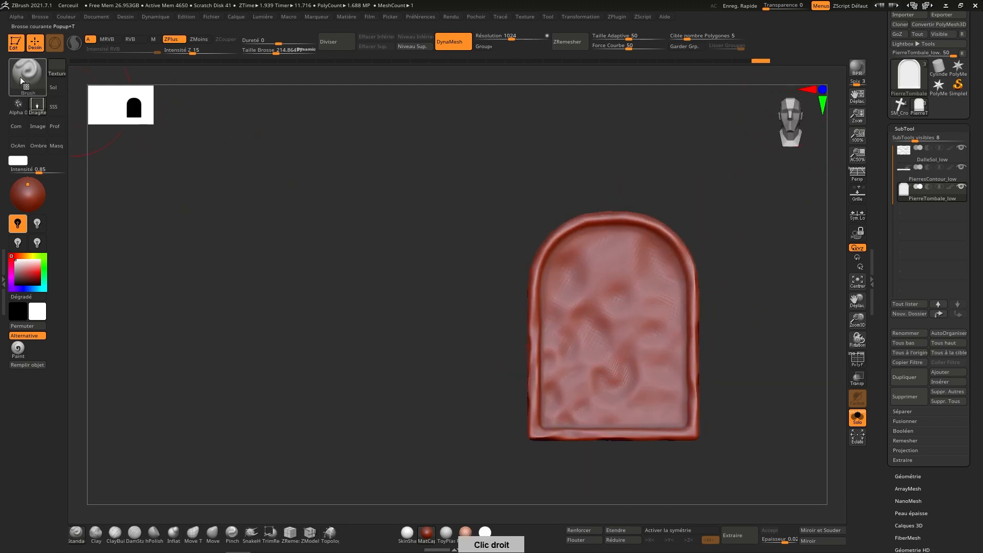
Apply Alpha 30 to the Standard brush and sculpt angular stone relief across the front panel, undoing the first stroke.
left_click(19, 104)
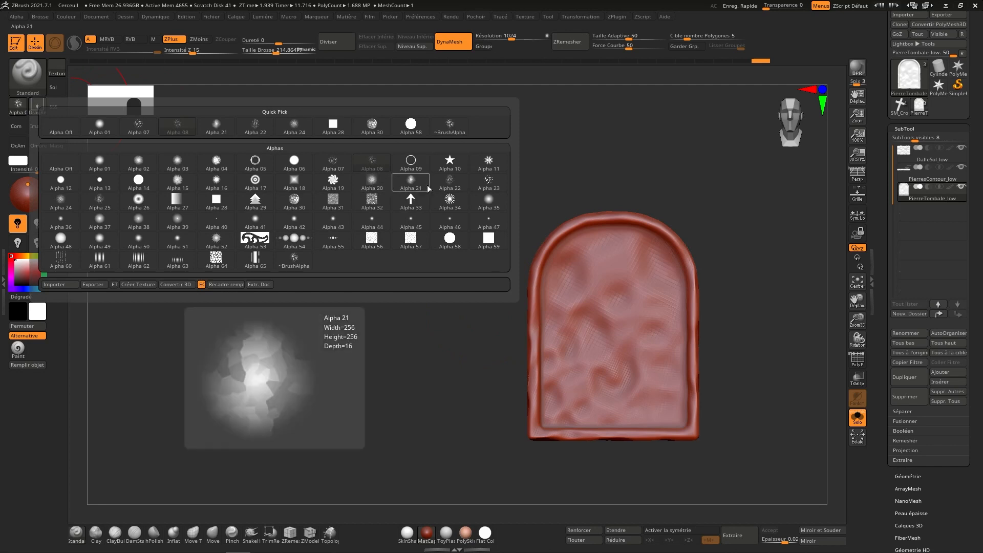
mouse_move(423, 183)
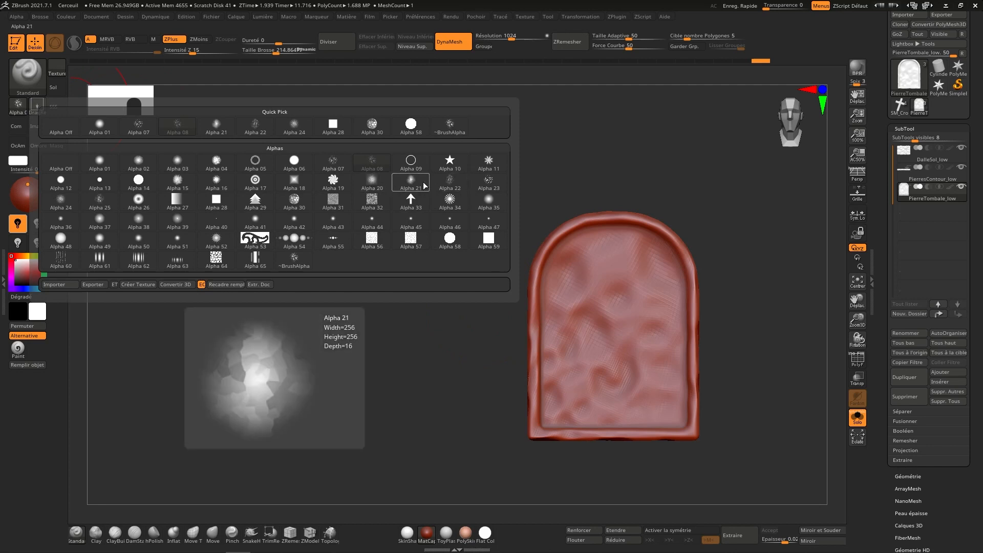
left_click(294, 199)
left_click_drag(617, 307, 644, 159)
key("ctrl+z")
left_click_drag(624, 257, 493, 419)
right_click_drag(600, 394, 612, 350, "alt")
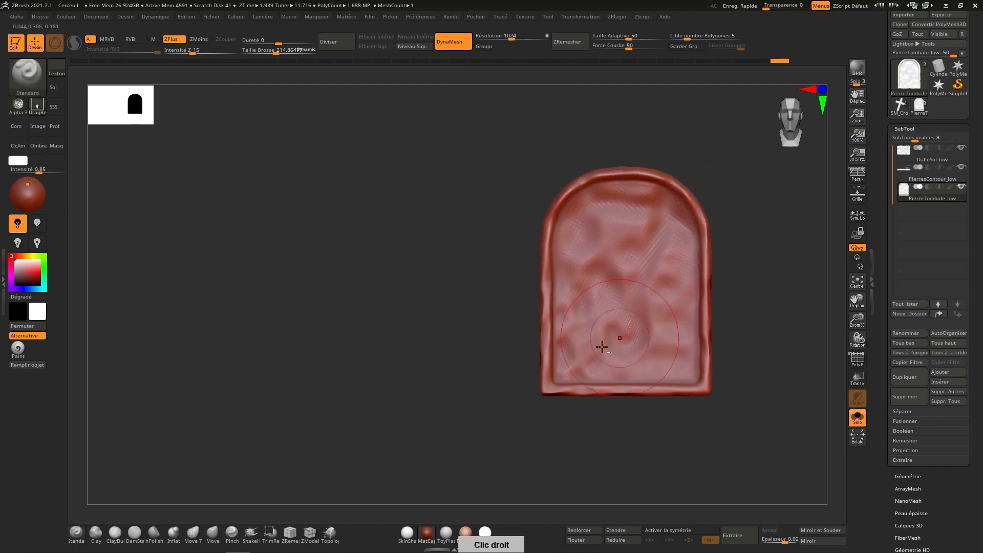
left_click_drag(576, 355, 494, 422)
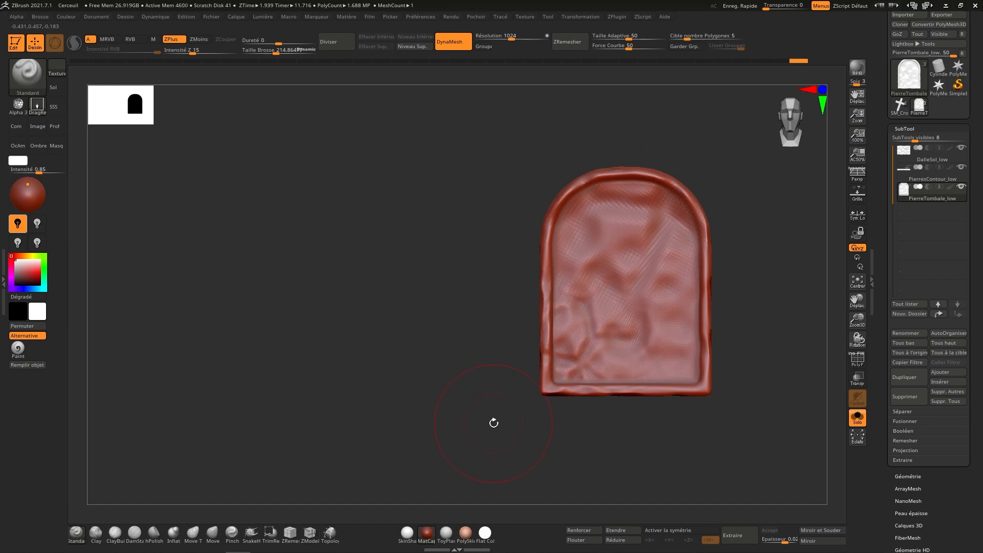
left_click_drag(670, 325, 583, 424)
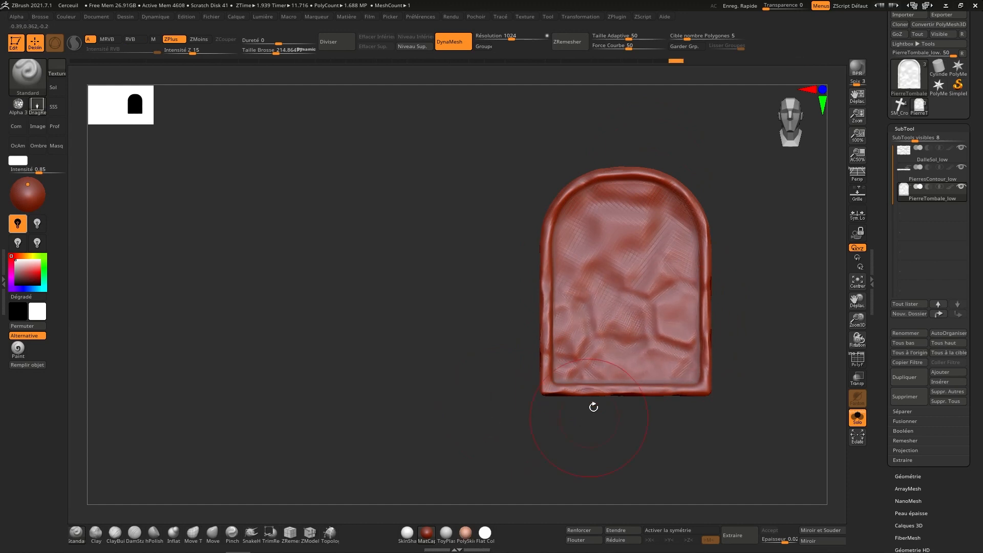
Sculpt the Alpha 30 stone relief over the headstone's sides, back and underside.
right_click_drag(593, 406, 698, 286)
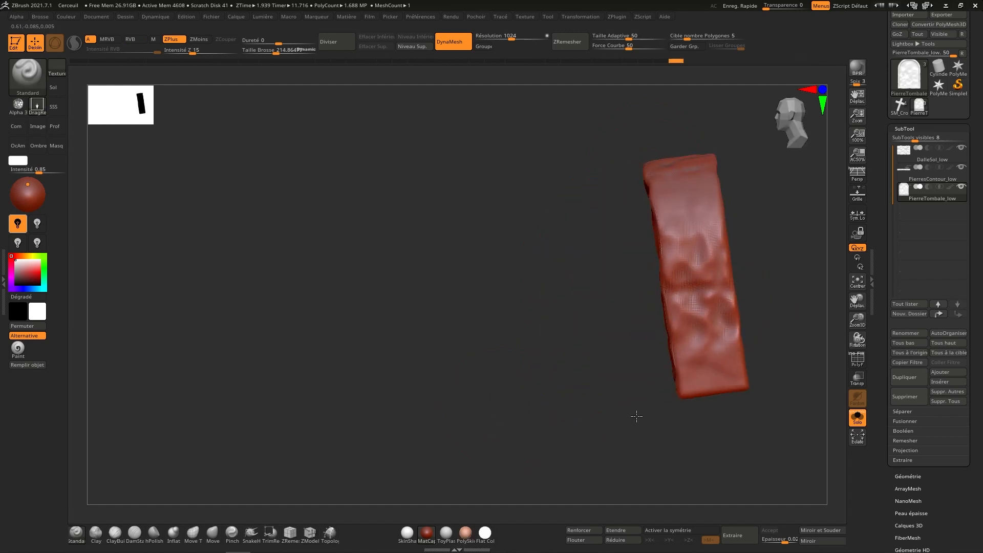
right_click_drag(630, 266, 700, 260)
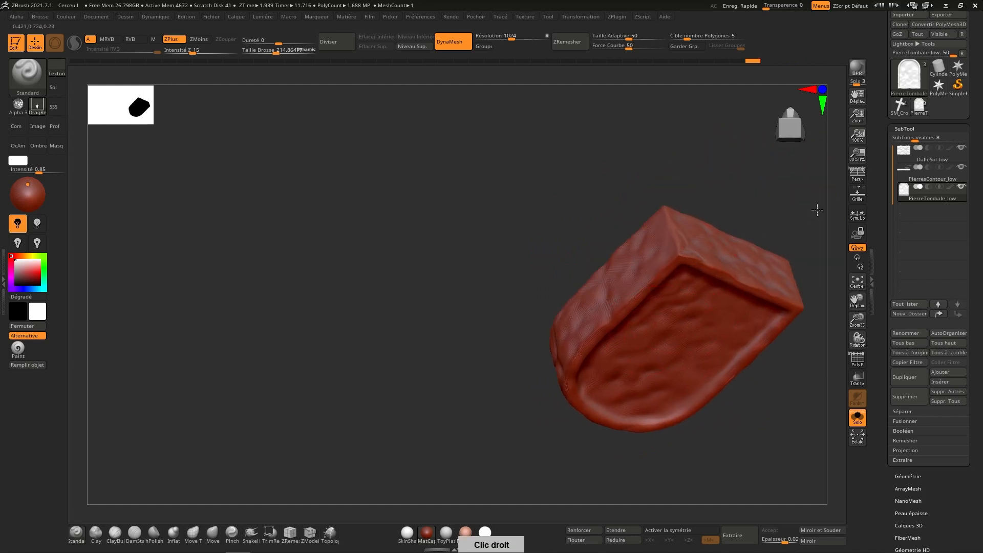
right_click_drag(776, 252, 788, 139)
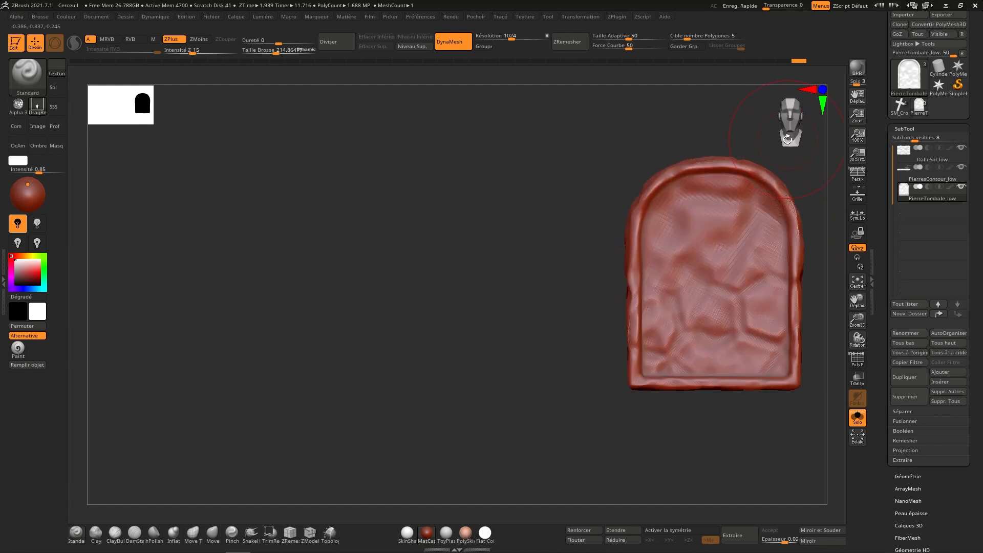
Carve small notches into the headstone's arched front frame with the DamStandard brush at size about 90, smoothing the cuts.
left_click(134, 533)
key("s")
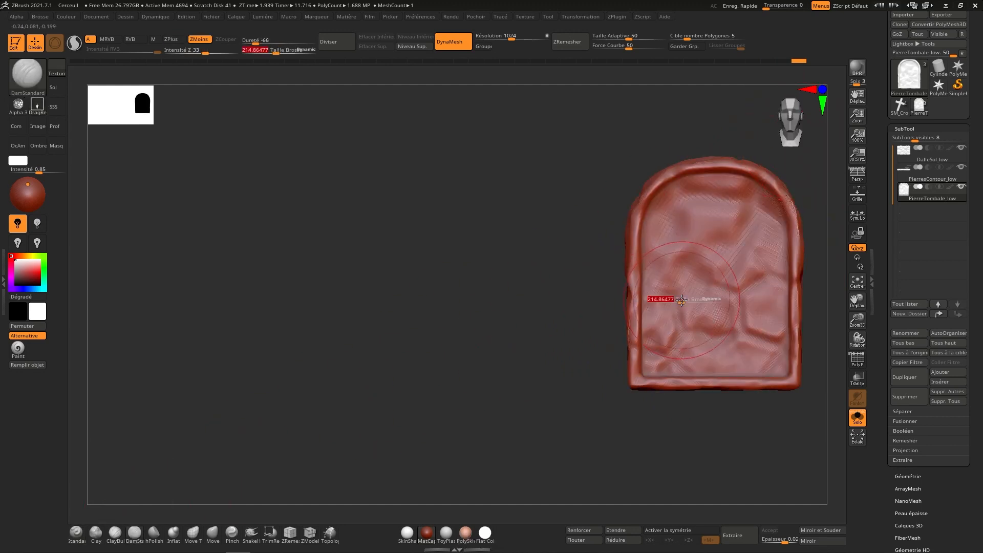
left_click_drag(681, 296, 672, 296)
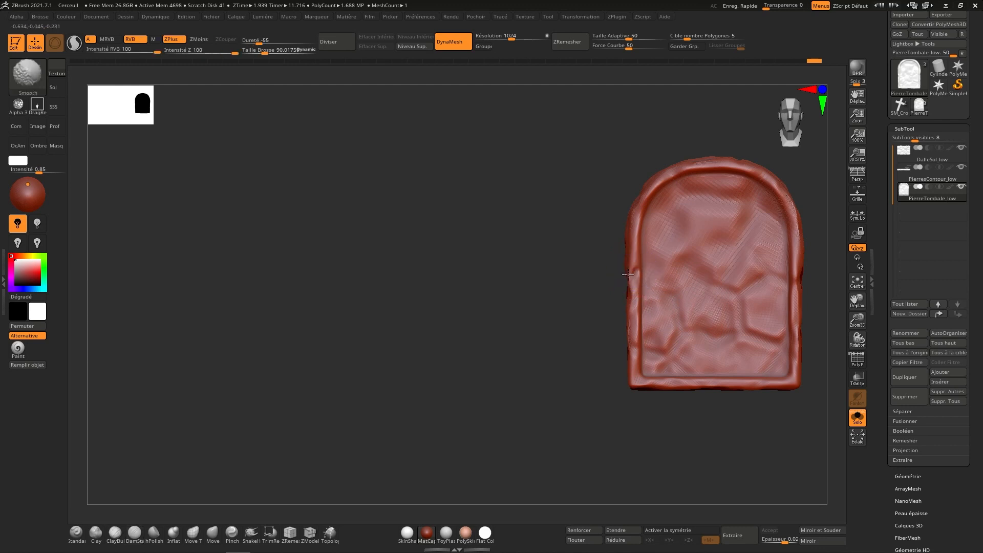
left_click_drag(642, 200, 645, 204)
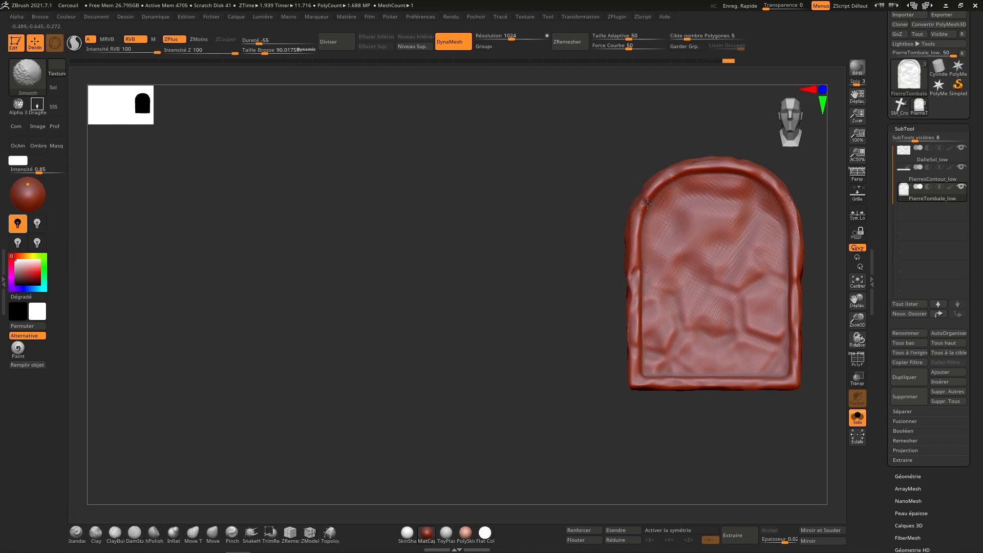
left_click_drag(686, 173, 679, 171)
left_click_drag(766, 179, 754, 171)
left_click_drag(780, 208, 797, 192, "shift")
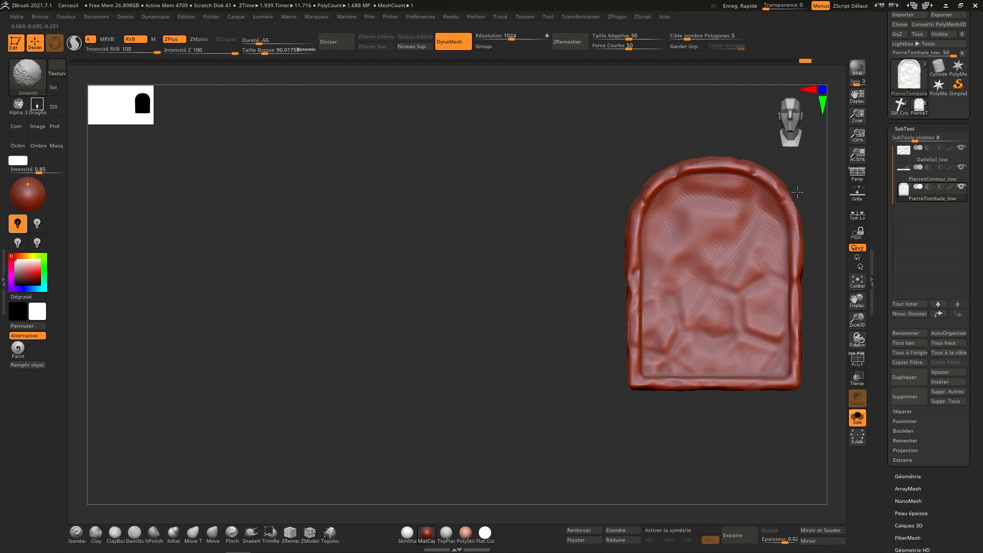
Flatten the front frame's bottom edge and lower corners with the hPolish brush at size about 58.
left_click(154, 533)
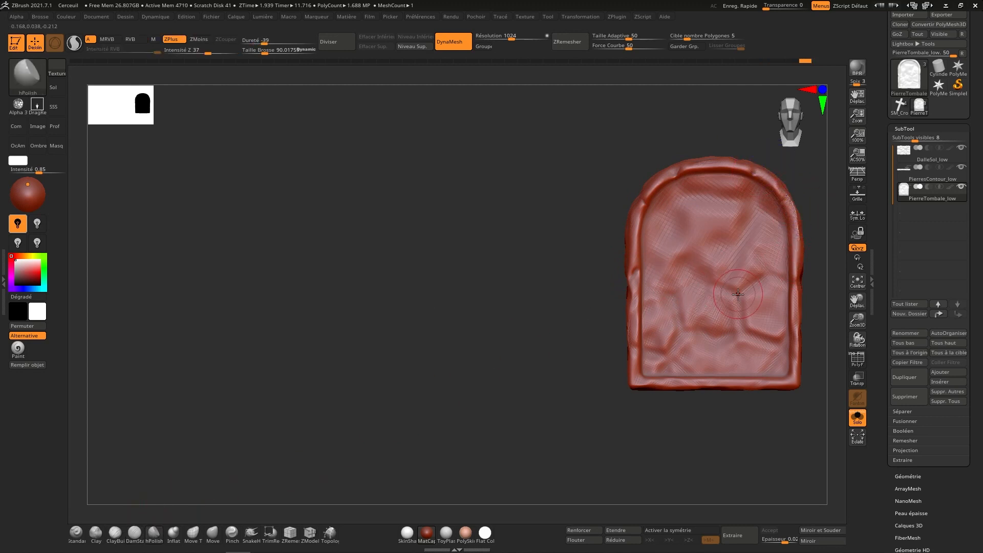
right_click(758, 316)
mouse_move(731, 330)
right_mouse_down("alt")
mouse_move(624, 402)
mouse_move(659, 394)
right_mouse_up("alt")
key("s")
mouse_move(670, 386)
left_mouse_down()
mouse_move(657, 372)
mouse_move(662, 399)
left_mouse_up()
key("s")
right_click_drag(658, 443, 667, 392)
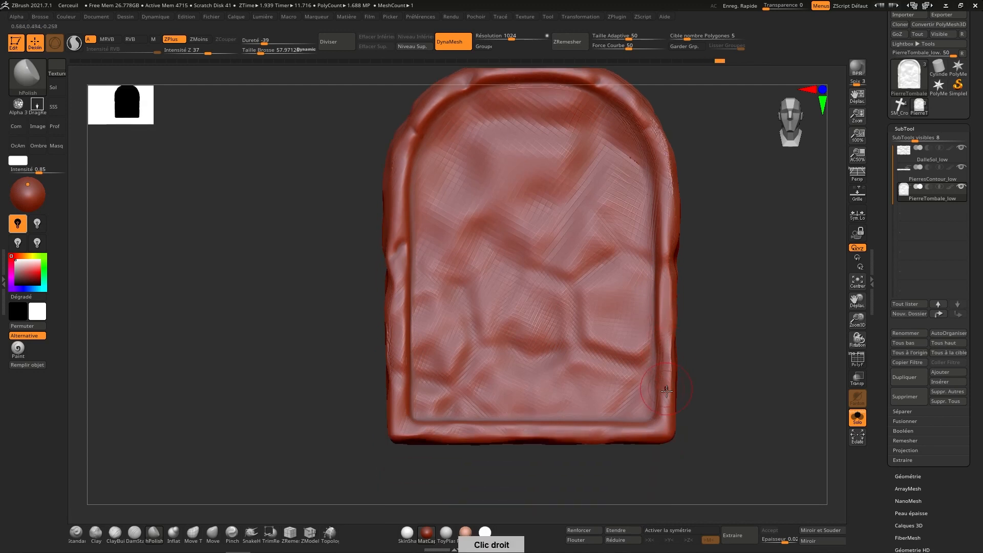
mouse_move(664, 415)
left_mouse_down()
mouse_move(651, 430)
mouse_move(620, 431)
left_mouse_up()
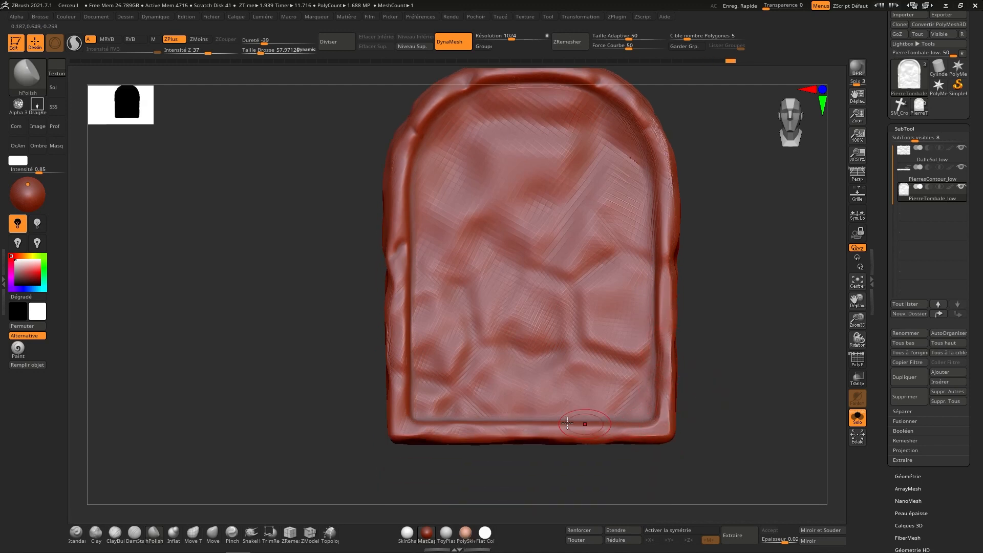
left_click_drag(420, 431, 395, 428)
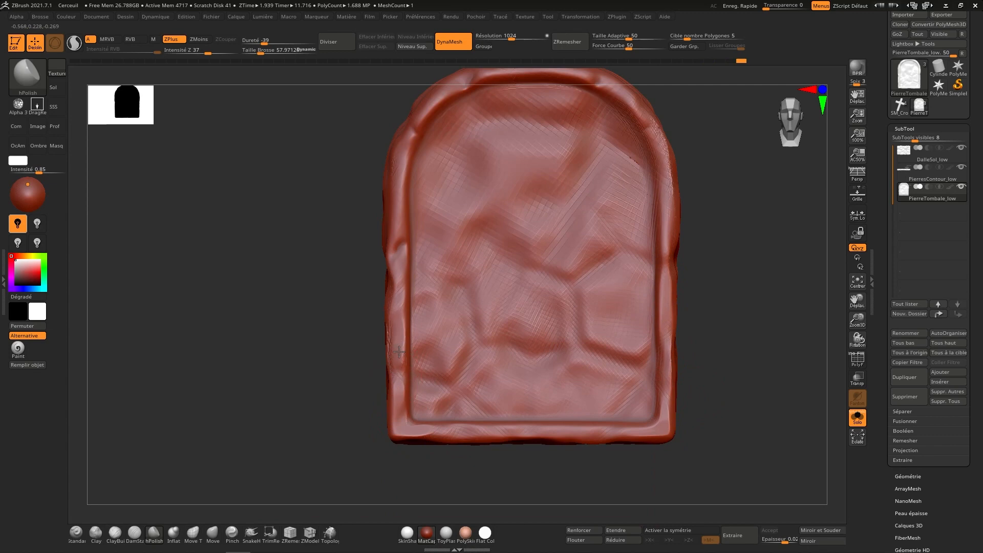
Polish worn flat facets along the left side of the front frame up to the start of the arch.
right_click_drag(399, 352, 398, 321)
left_click_drag(403, 342, 405, 308)
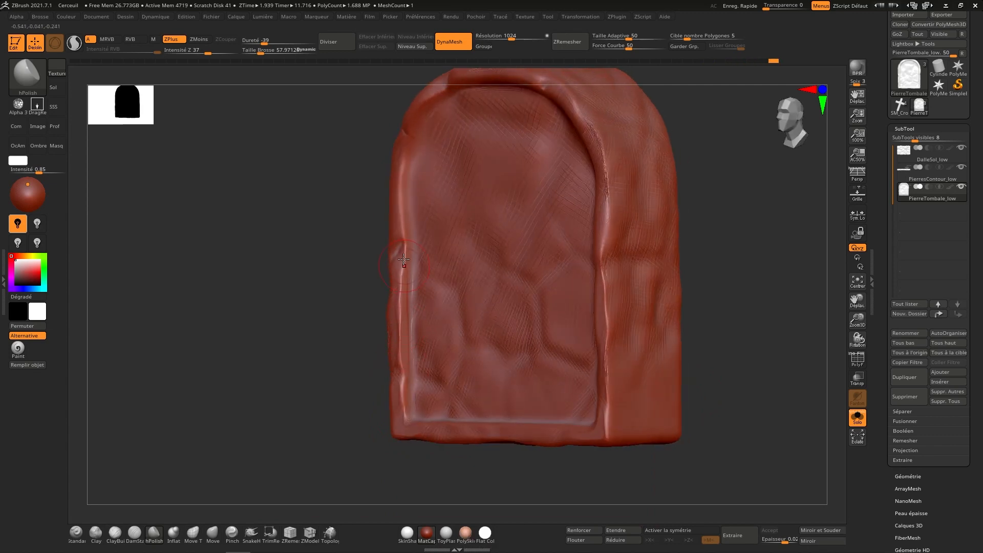
left_click_drag(404, 260, 402, 252)
right_click_drag(402, 252, 400, 245)
left_click_drag(401, 172, 401, 203)
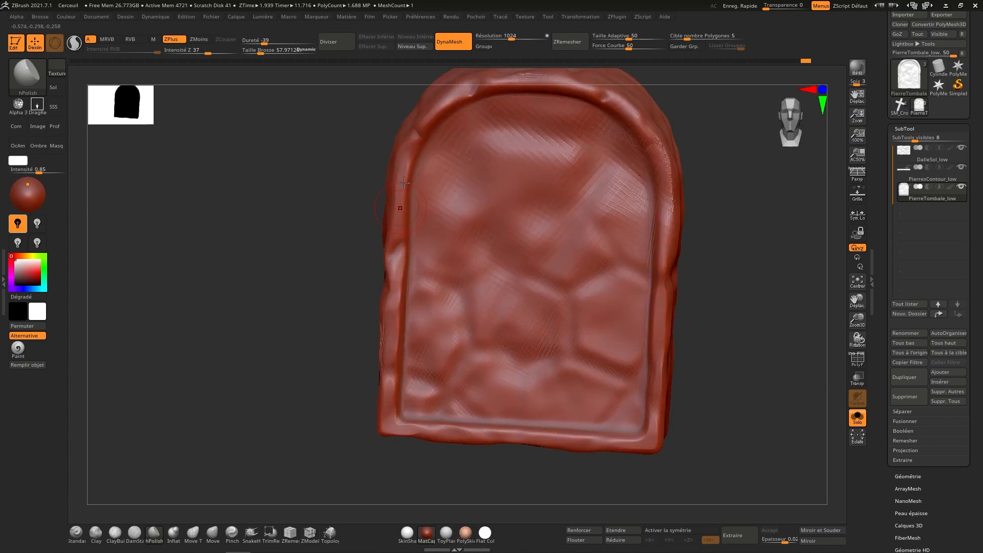
right_click_drag(404, 200, 400, 317, "alt")
left_click_drag(430, 225, 441, 217)
Flatten the front frame's arched top edge down to its right shoulder with hPolish at size about 99.
right_click_drag(441, 217, 456, 226)
key("s")
left_click_drag(447, 226, 453, 226)
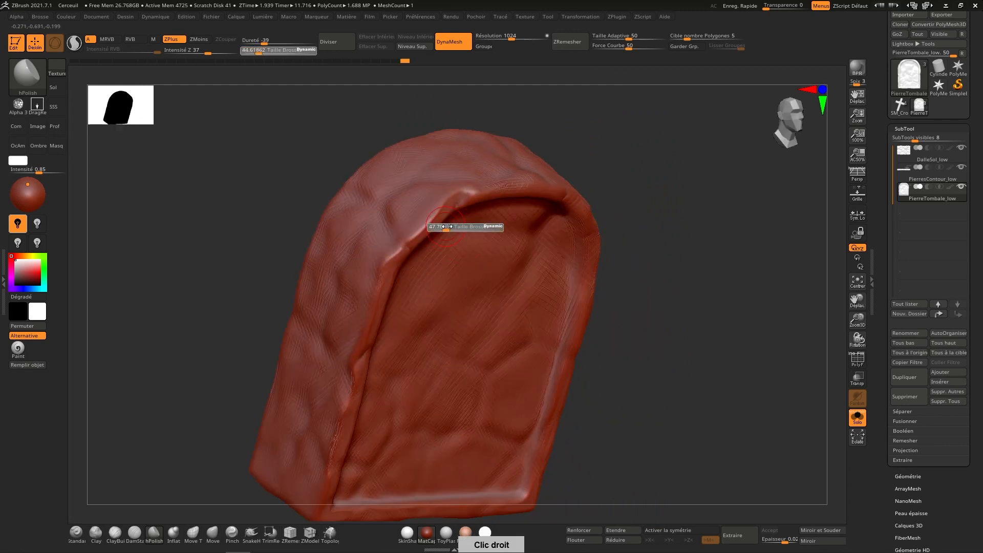
right_click_drag(492, 160, 499, 165)
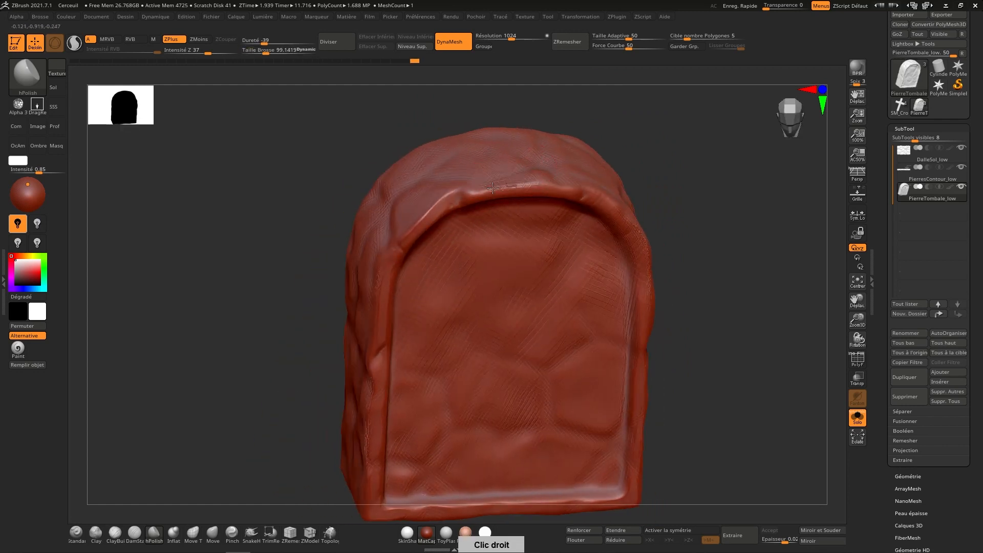
mouse_move(493, 188)
left_mouse_down()
mouse_move(477, 197)
mouse_move(562, 185)
left_mouse_up()
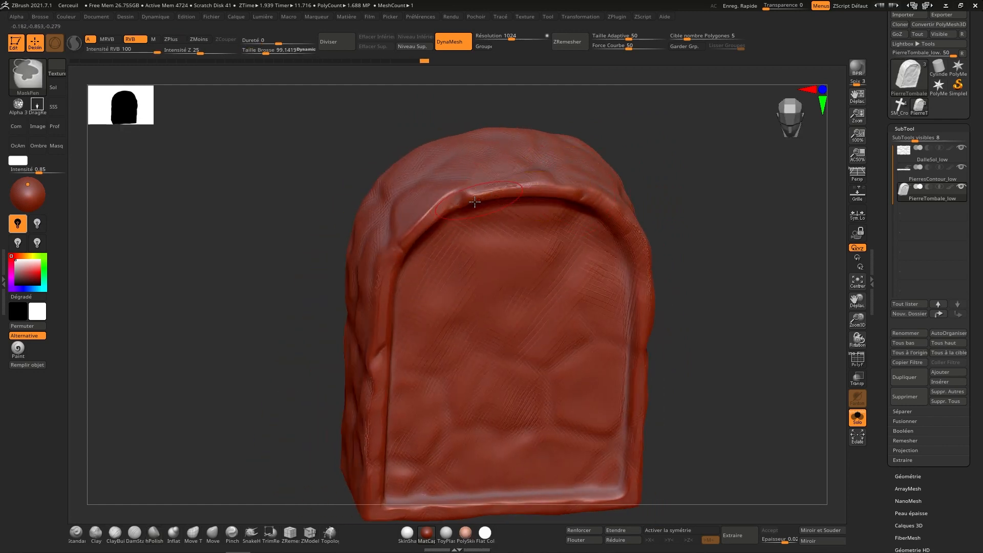
mouse_move(479, 212)
left_mouse_down()
mouse_move(511, 198)
mouse_move(496, 191)
mouse_move(548, 184)
mouse_move(482, 189)
mouse_move(399, 236)
left_mouse_up()
right_click_drag(607, 240, 579, 303, "alt")
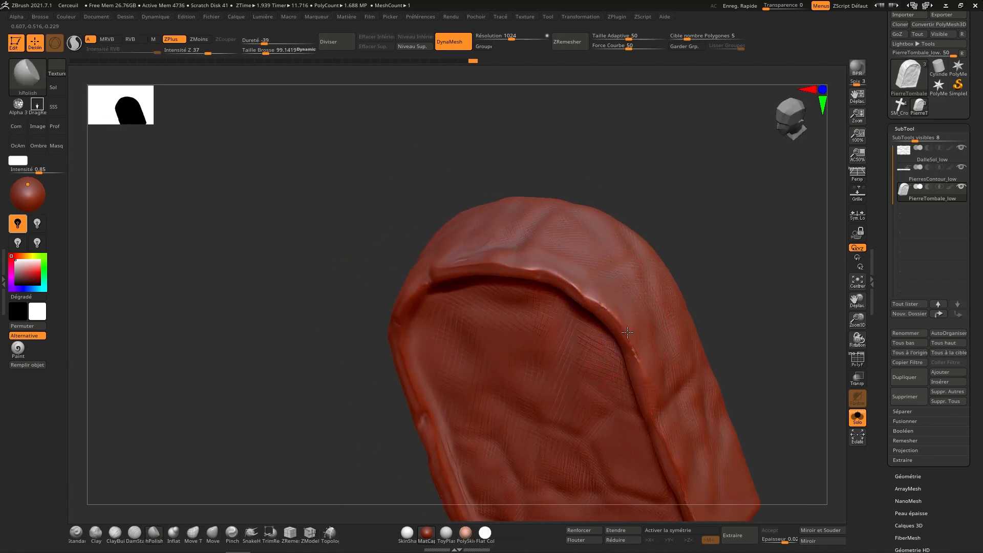
mouse_move(612, 319)
right_mouse_down()
mouse_move(651, 290)
mouse_move(656, 271)
right_mouse_up()
right_click_drag(657, 310, 622, 328)
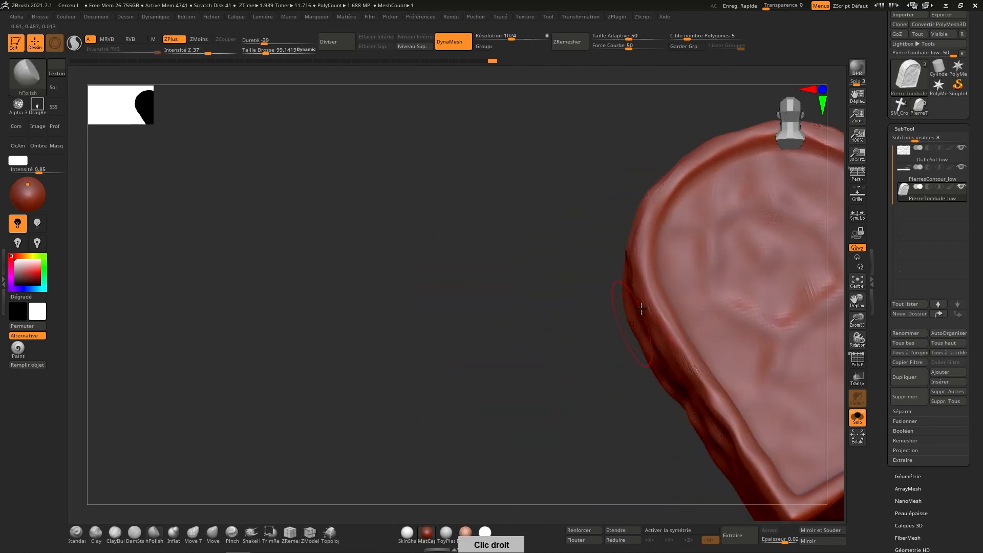
Build up rough material on the headstone's curved side faces with the ClayBuildup brush at intensity 20, smoothing between strokes.
left_click(134, 532)
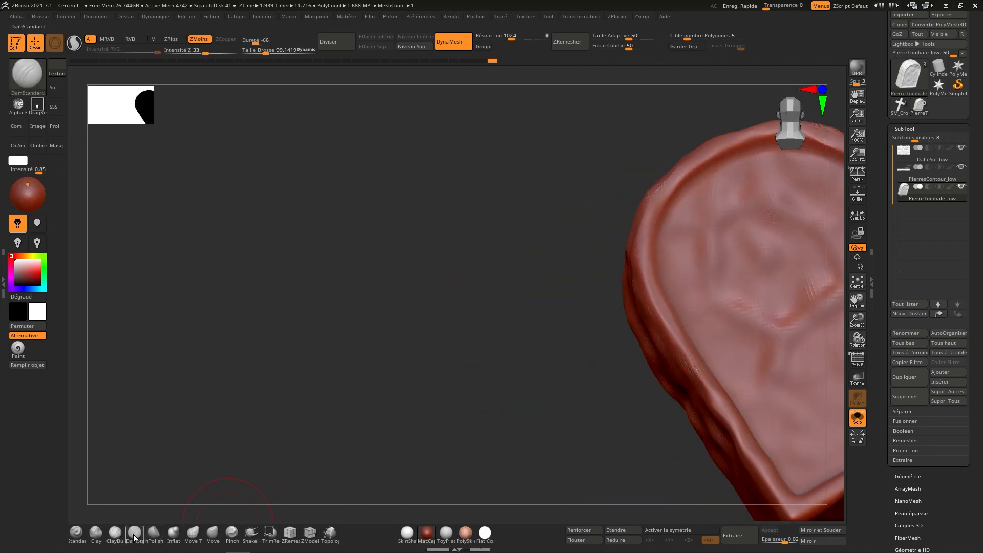
left_click(115, 532)
right_click_drag(678, 309, 650, 284)
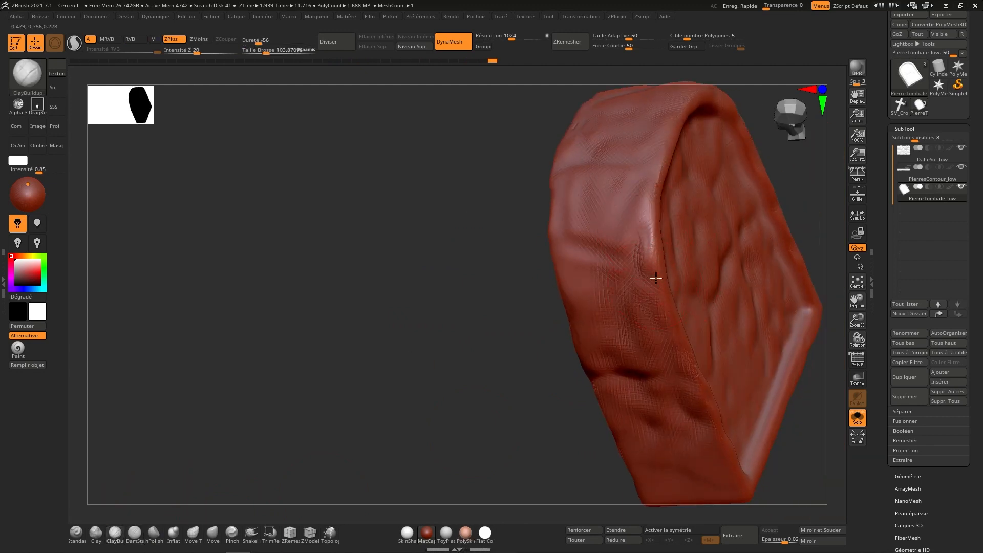
right_click_drag(649, 255, 625, 208)
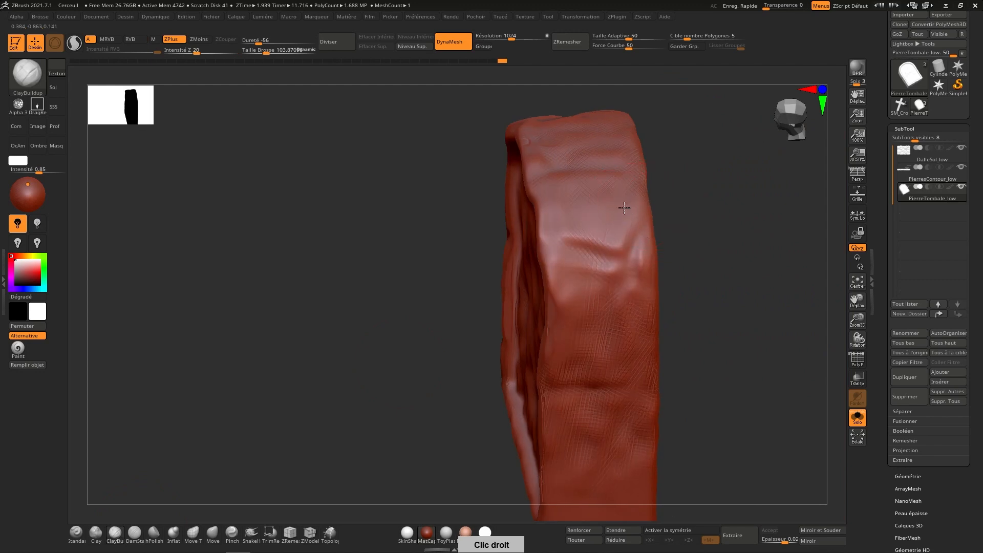
key("shift")
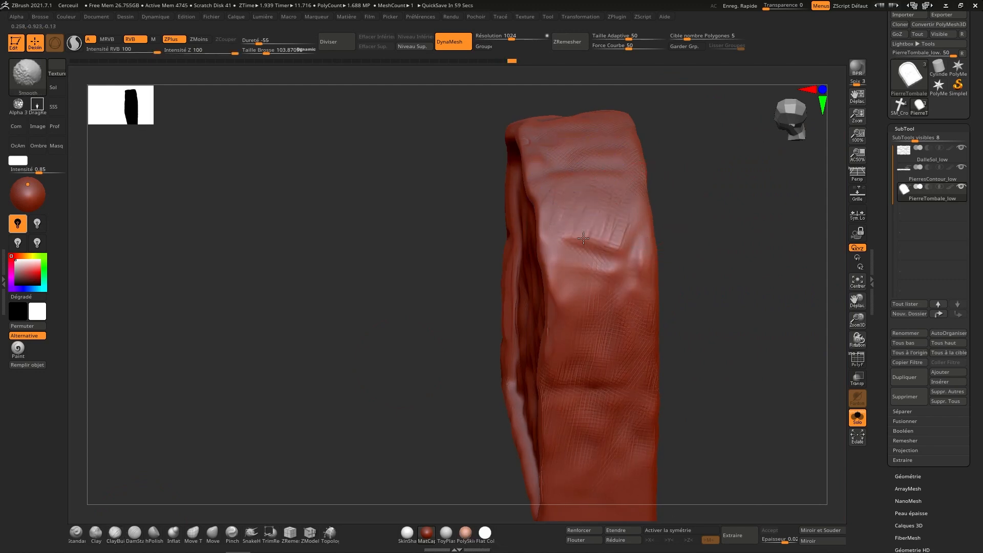
right_click_drag(597, 233, 578, 318)
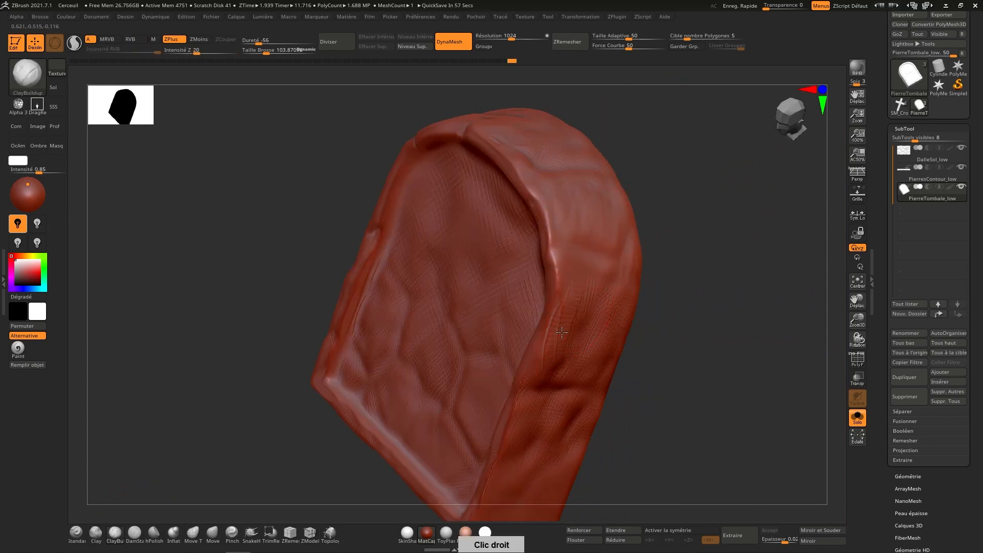
key("shift")
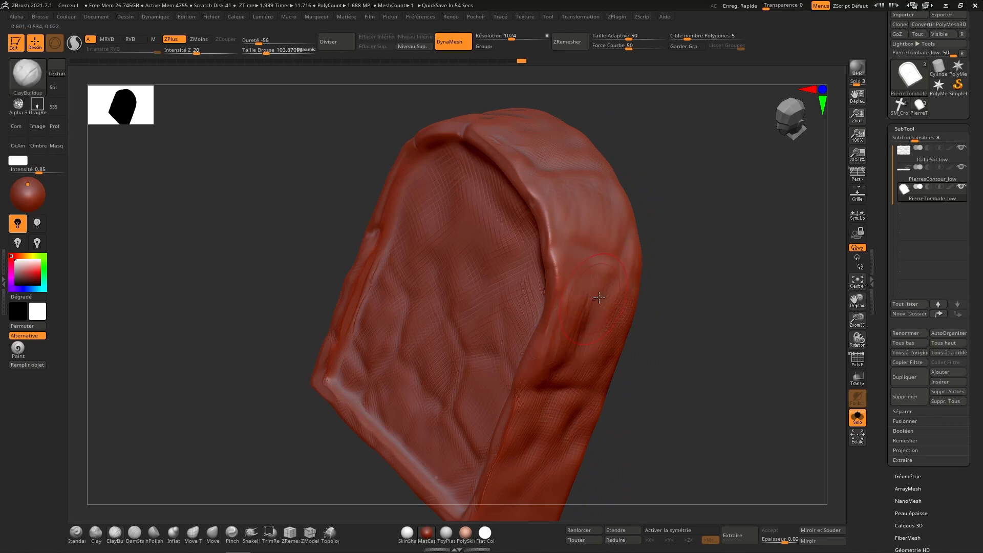
mouse_move(578, 341)
right_mouse_down()
mouse_move(656, 242)
mouse_move(662, 220)
right_mouse_up()
right_click_drag(567, 277, 536, 324, "alt")
mouse_move(557, 287)
left_mouse_down()
mouse_move(599, 275)
mouse_move(591, 294)
mouse_move(589, 220)
left_mouse_up()
Remesh the headstone with DynaMesh at resolution 1600.
right_click_drag(484, 246, 491, 309, "ctrl")
right_click_drag(494, 207, 495, 140, "alt")
right_click_drag(501, 235, 507, 175, "ctrl")
right_click_drag(500, 315, 481, 422, "alt")
left_click(505, 36)
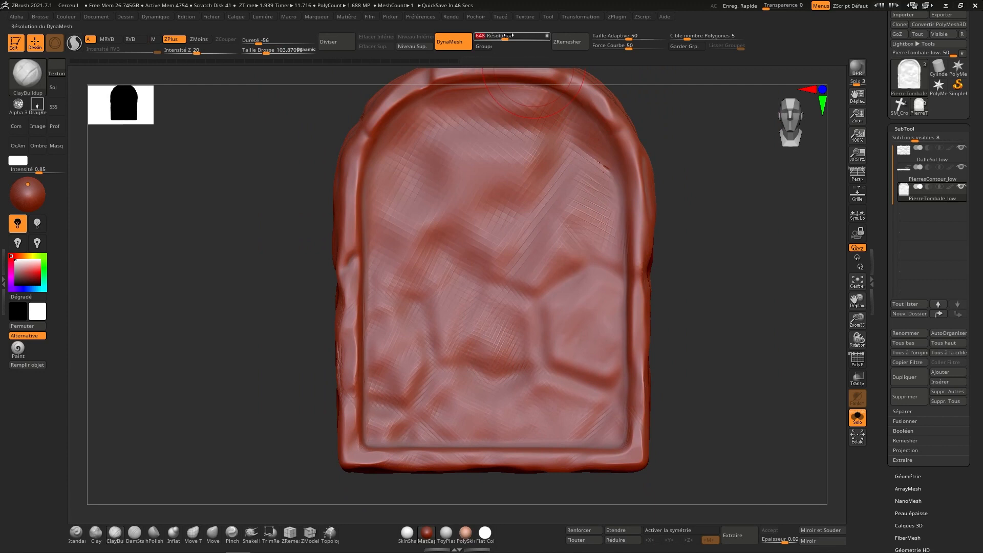
key("Return")
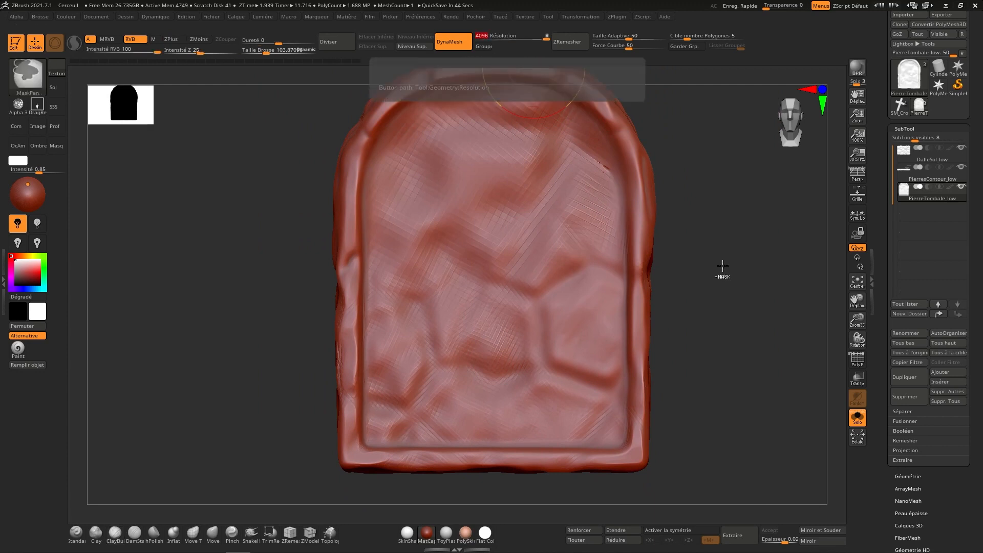
key("ctrl")
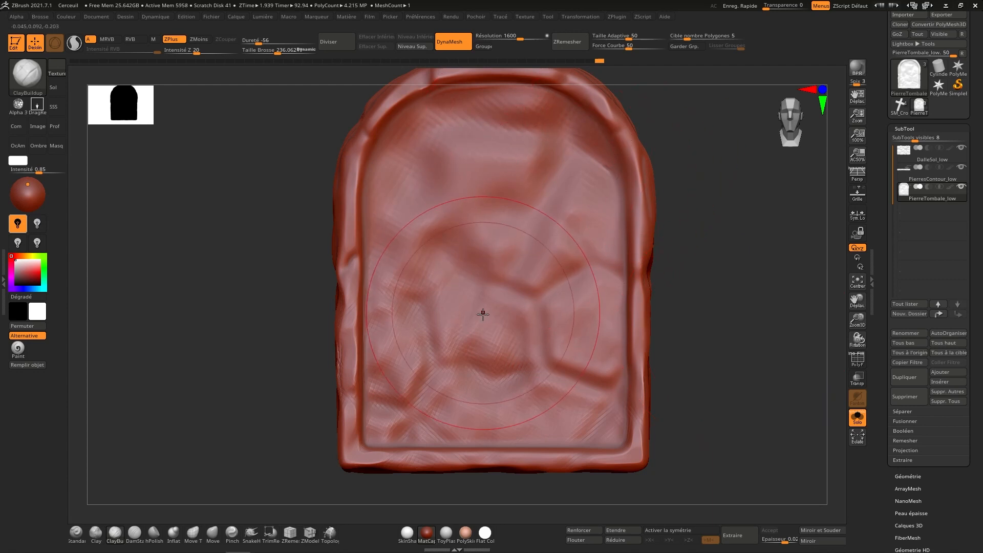
Smooth the grid-like surface artefacts across the headstone's front panel with the Smooth brush at size about 236.
key("shift")
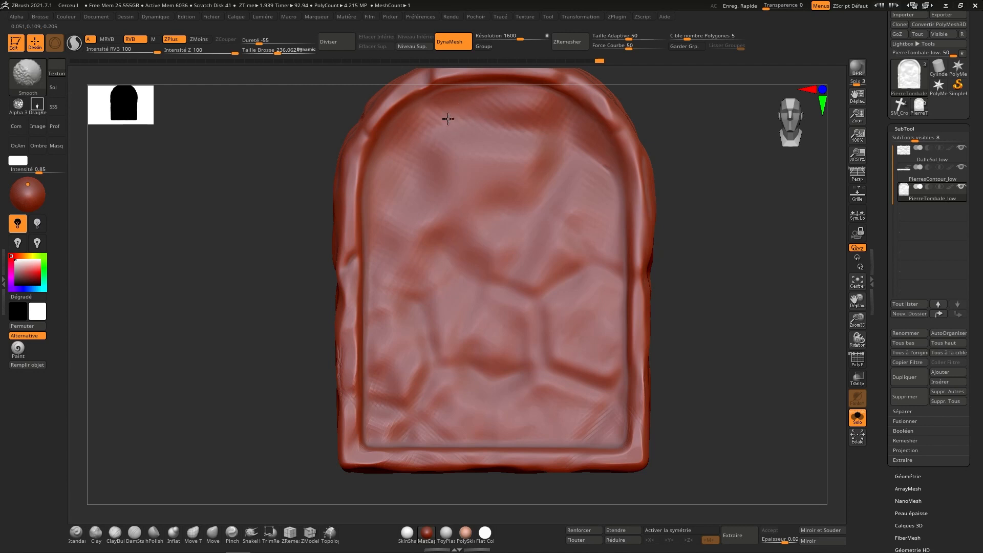
mouse_move(448, 119)
left_mouse_down("shift")
mouse_move(474, 119)
mouse_move(450, 108)
left_mouse_up("shift")
left_click_drag(512, 114, 485, 106, "shift")
left_click_drag(486, 106, 534, 108, "shift")
mouse_move(378, 411)
left_mouse_down("shift")
mouse_move(384, 357)
mouse_move(373, 391)
mouse_move(384, 413)
mouse_move(374, 435)
left_mouse_up("shift")
left_click_drag(523, 431, 513, 418, "shift")
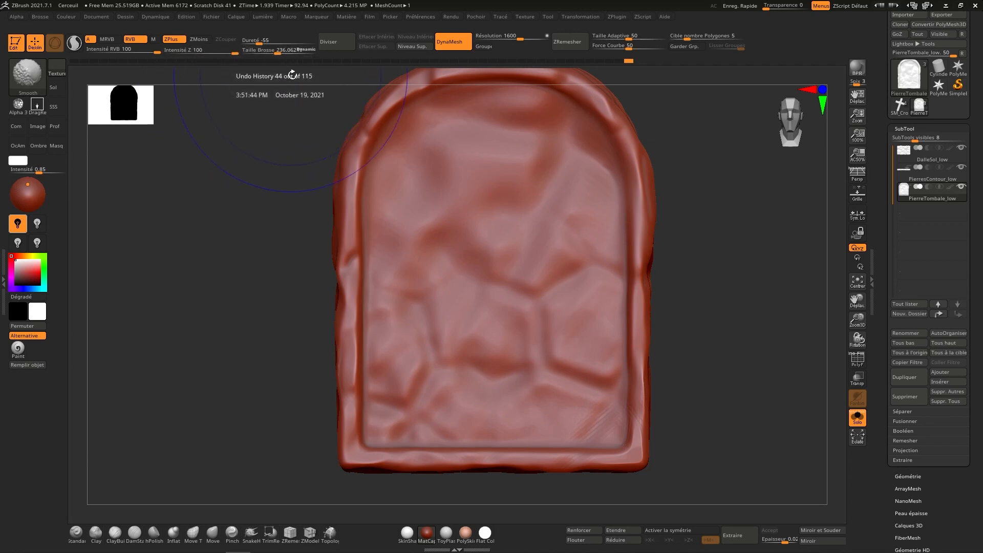
key("shift")
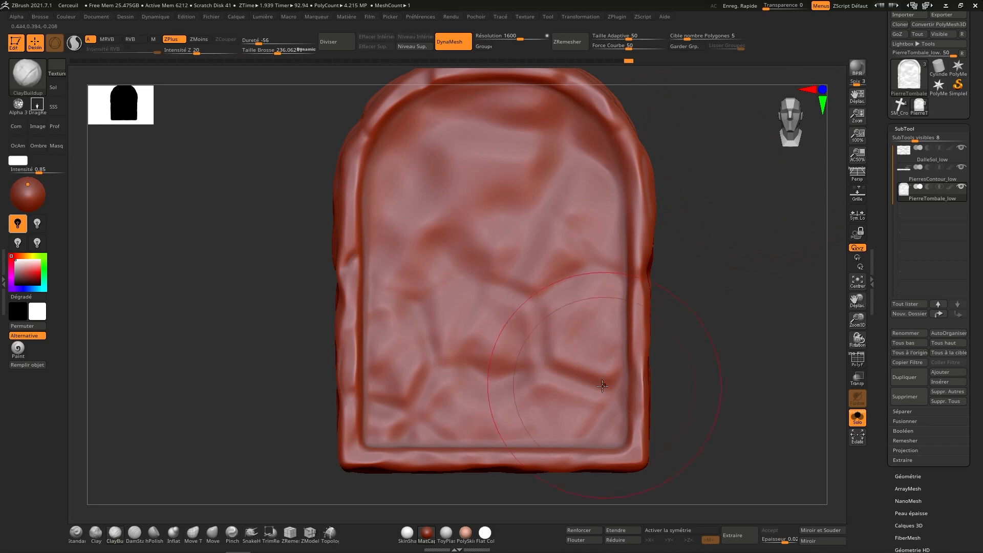
Smooth the stone relief on the headstone's side face and over the curved top.
right_click_drag(612, 396, 570, 377)
mouse_move(629, 335)
left_mouse_down("shift")
mouse_move(618, 306)
mouse_move(640, 281)
mouse_move(626, 294)
mouse_move(628, 286)
left_mouse_up("shift")
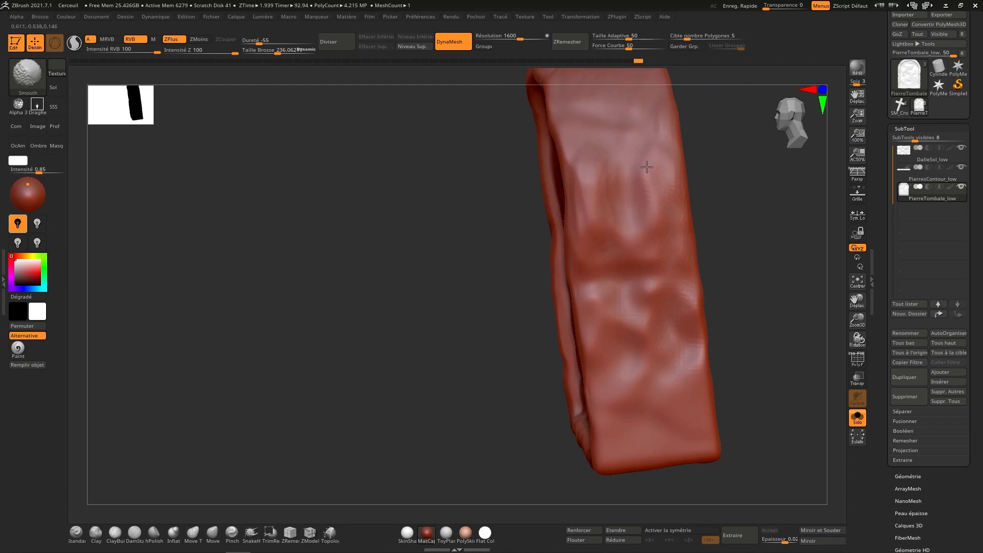
right_click_drag(633, 318, 624, 362)
key("shift")
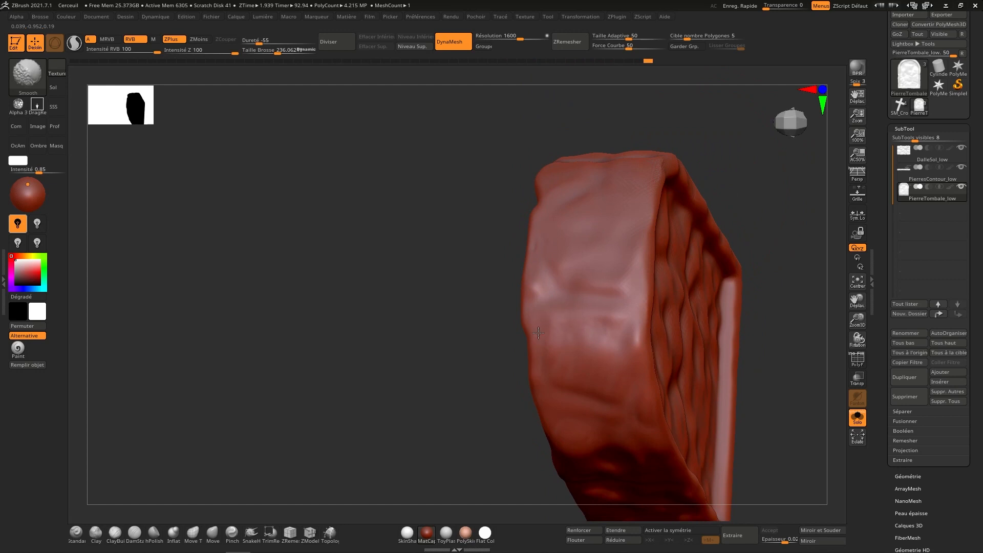
right_click_drag(623, 259, 616, 209)
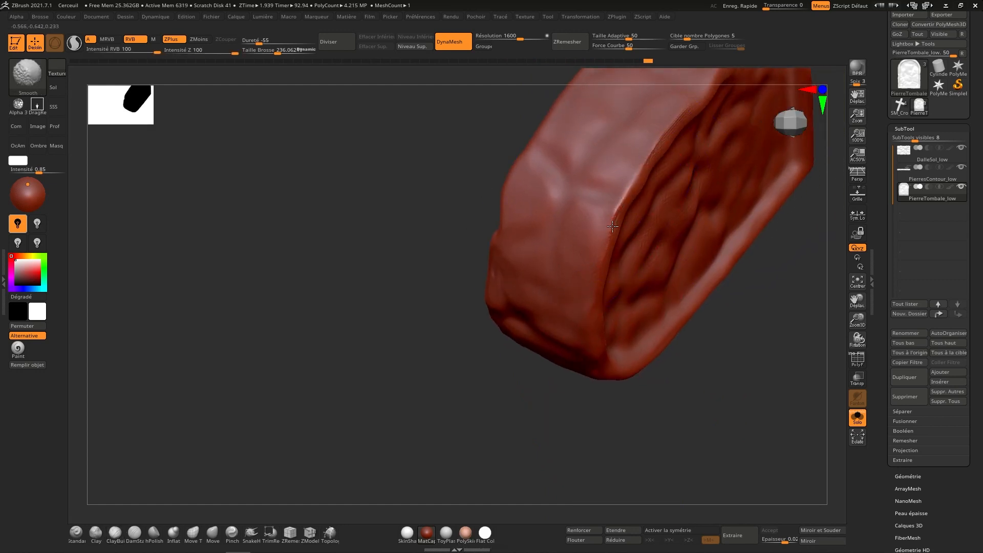
Smooth the remaining side face, the back panel with its frame, and the underside of the headstone.
mouse_move(619, 209)
right_mouse_down()
mouse_move(622, 189)
mouse_move(550, 238)
right_mouse_up()
mouse_move(551, 238)
left_mouse_down("shift")
mouse_move(655, 126)
mouse_move(672, 133)
left_mouse_up("shift")
right_click_drag(661, 137, 676, 170)
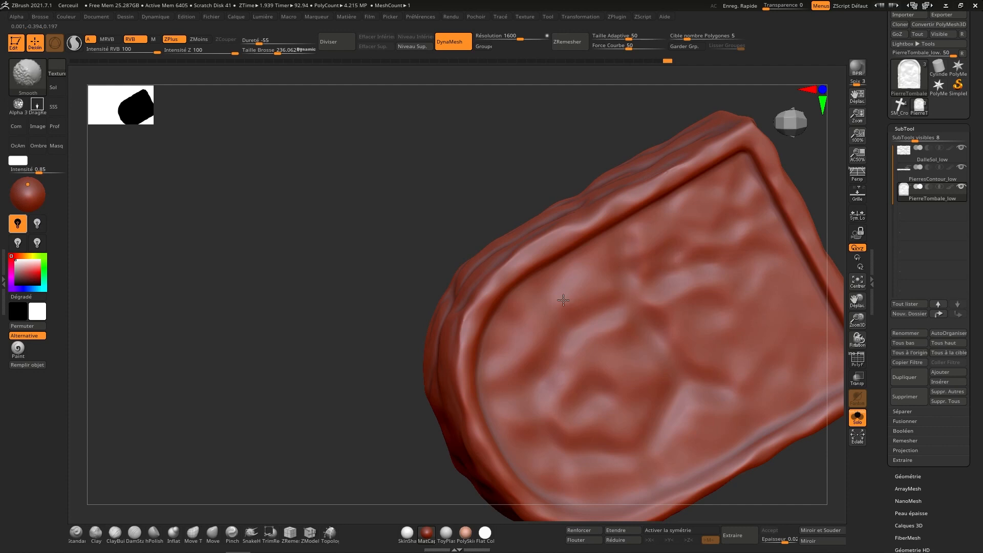
mouse_move(660, 256)
right_mouse_down()
mouse_move(622, 292)
mouse_move(710, 306)
mouse_move(619, 358)
mouse_move(609, 282)
right_mouse_up()
key("shift")
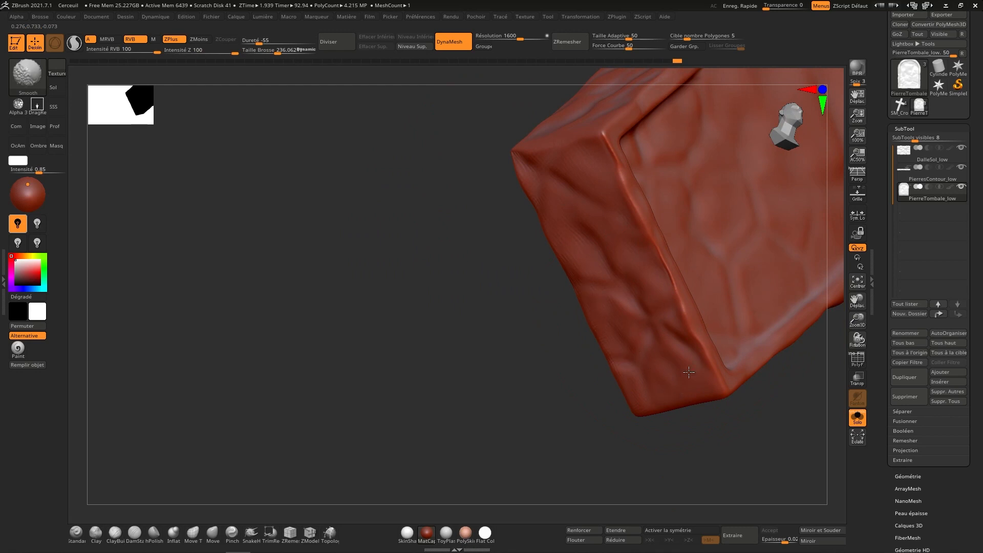
right_click_drag(696, 334, 804, 142)
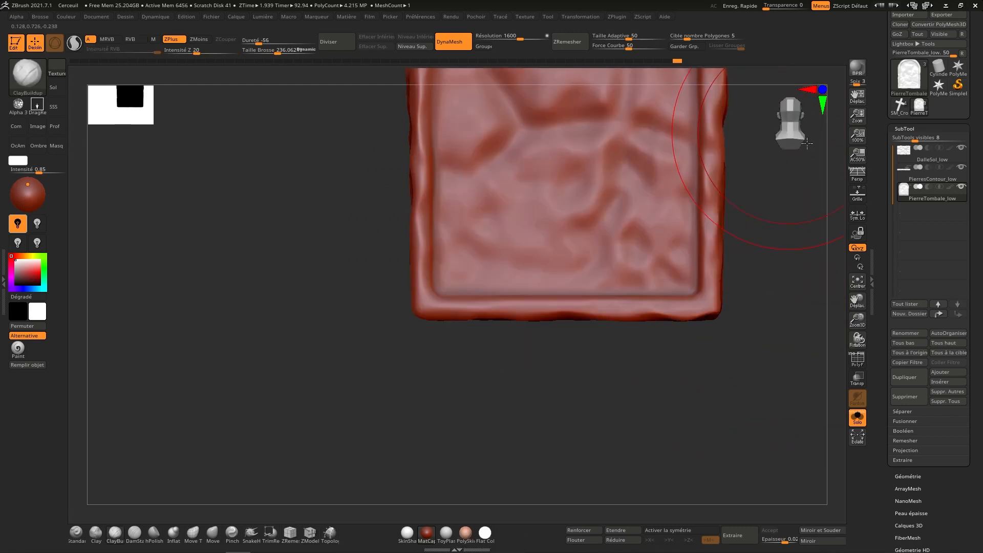
Try decimating the headstone with Decimation Master's 20k preset and inspect its surface.
right_click_drag(689, 279, 584, 399, "alt")
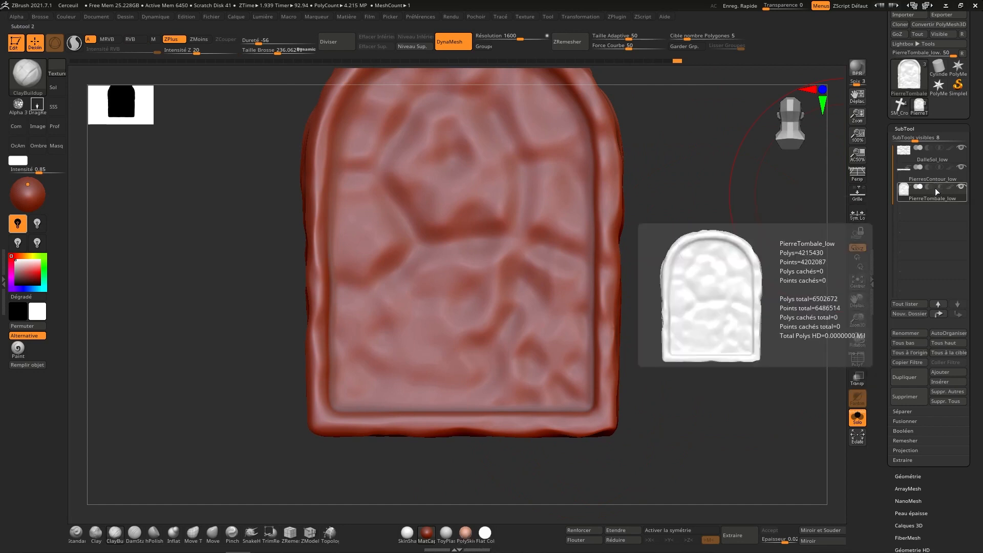
left_click(617, 17)
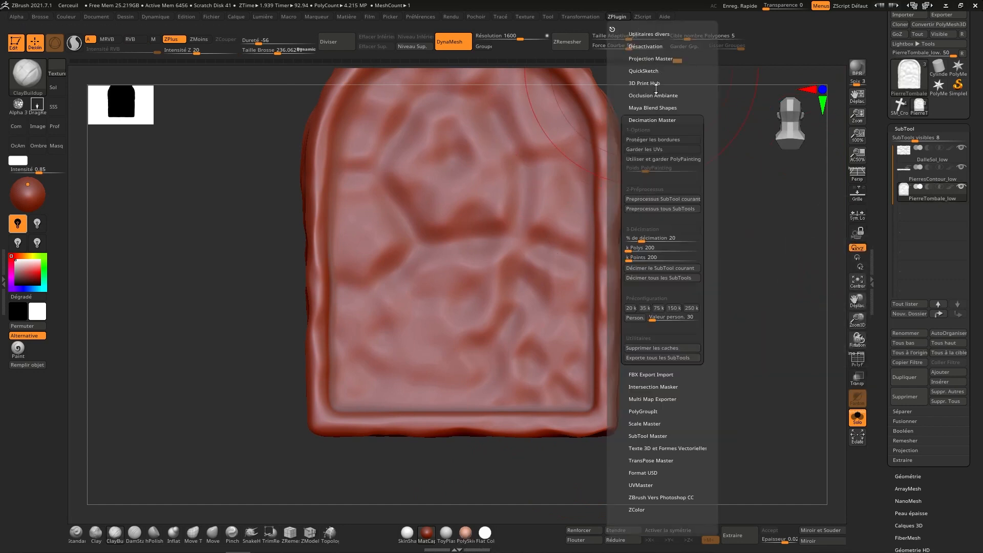
left_click(632, 308)
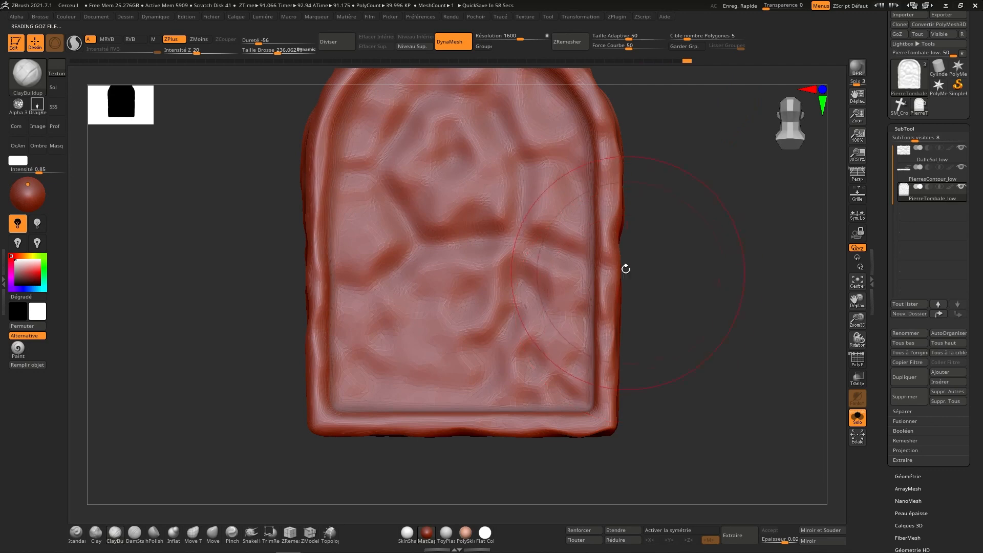
right_click_drag(628, 269, 681, 191)
left_click(797, 124)
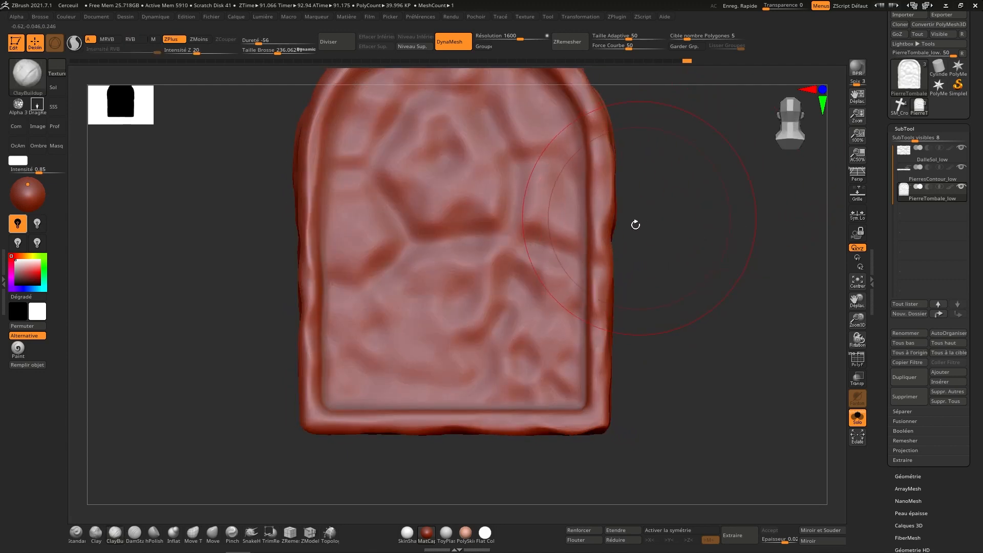
Decimate the headstone with Decimation Master's 150k preset and inspect its front and side surfaces.
right_click_drag(634, 224, 623, 295, "alt")
left_click(618, 17)
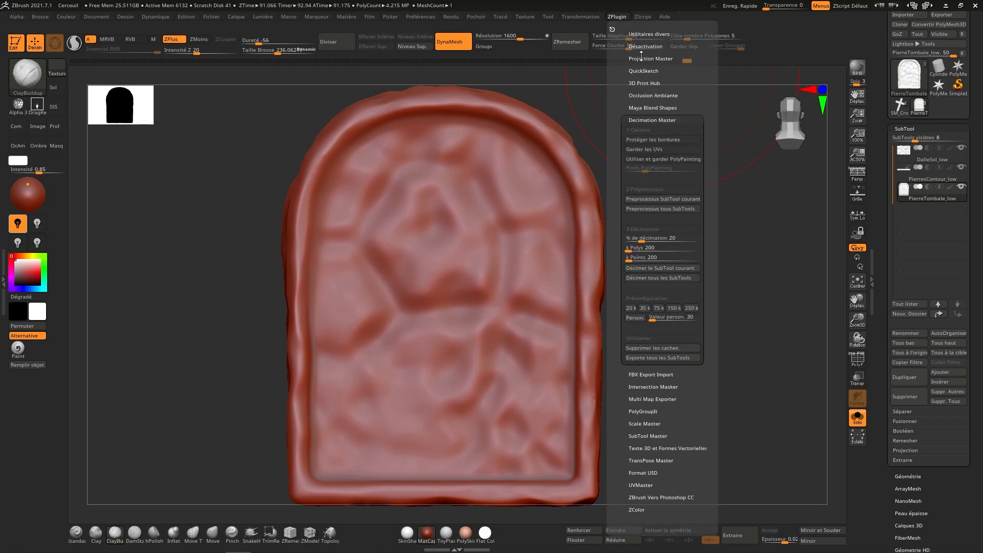
left_click(674, 308)
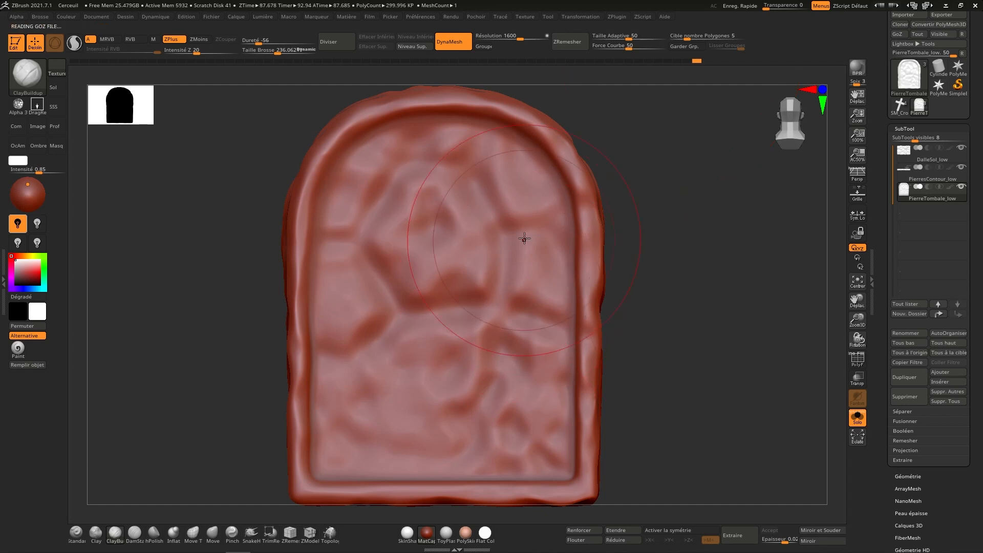
mouse_move(523, 237)
right_mouse_down()
mouse_move(479, 274)
mouse_move(500, 267)
mouse_move(472, 404)
mouse_move(451, 352)
mouse_move(468, 334)
right_mouse_up()
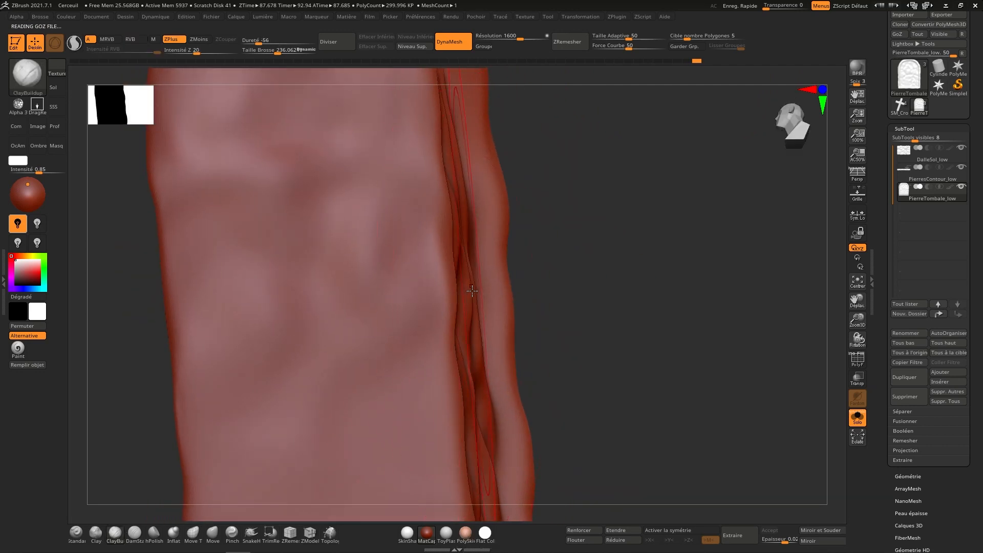
mouse_move(471, 292)
right_mouse_down()
mouse_move(441, 323)
mouse_move(474, 287)
right_mouse_up()
right_click_drag(804, 98, 792, 110)
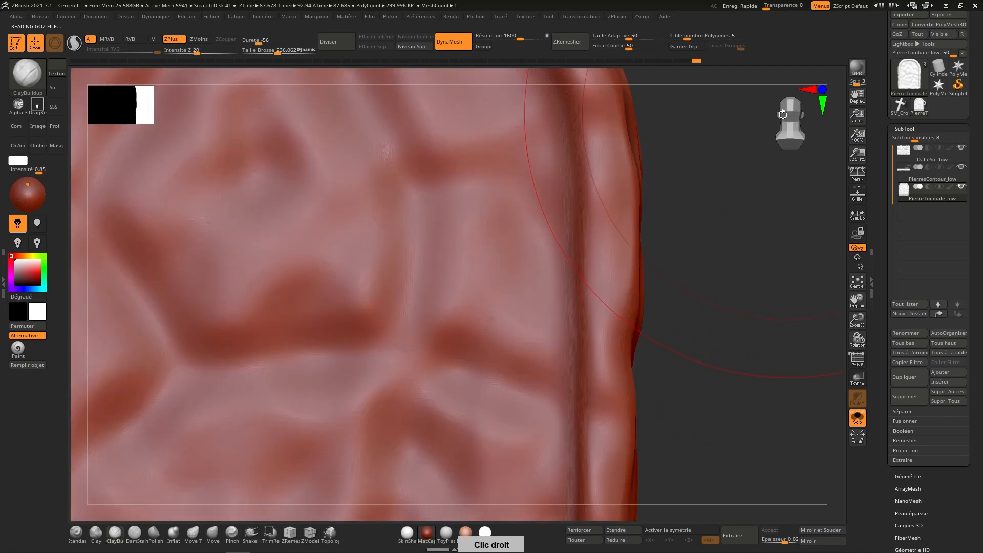
right_click_drag(593, 270, 548, 277, "ctrl")
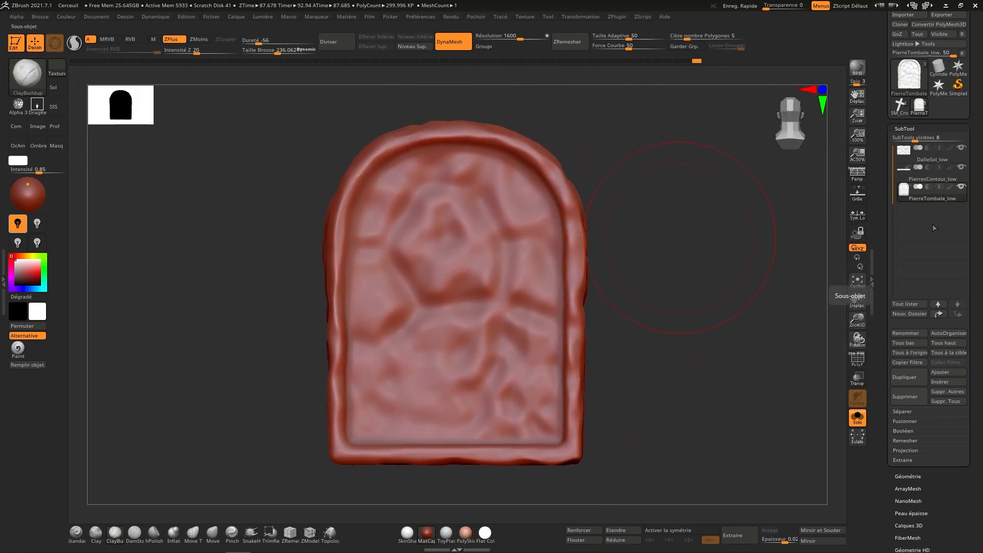
Rename the headstone subtool as PierreTombale_high.
left_click(917, 334)
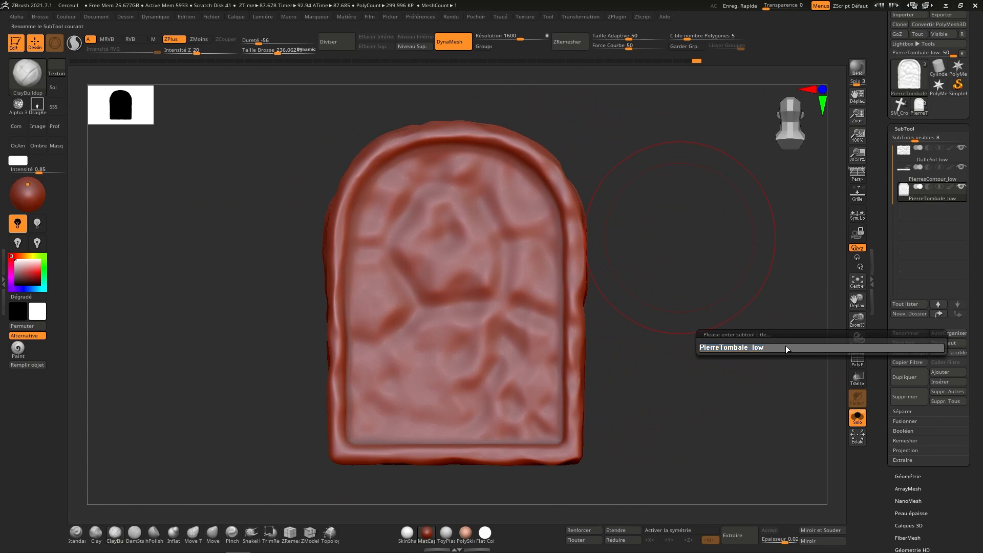
type("high")
key("Return")
Smooth the rough relief on the PierresContour_low border stones with the Smooth brush, working around the rectangular frame.
left_click(931, 176)
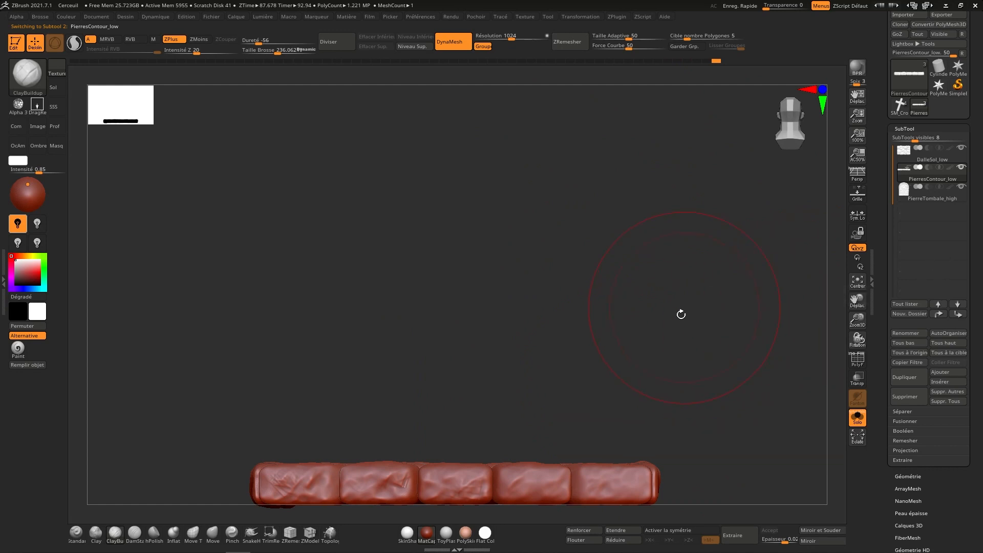
key("shift")
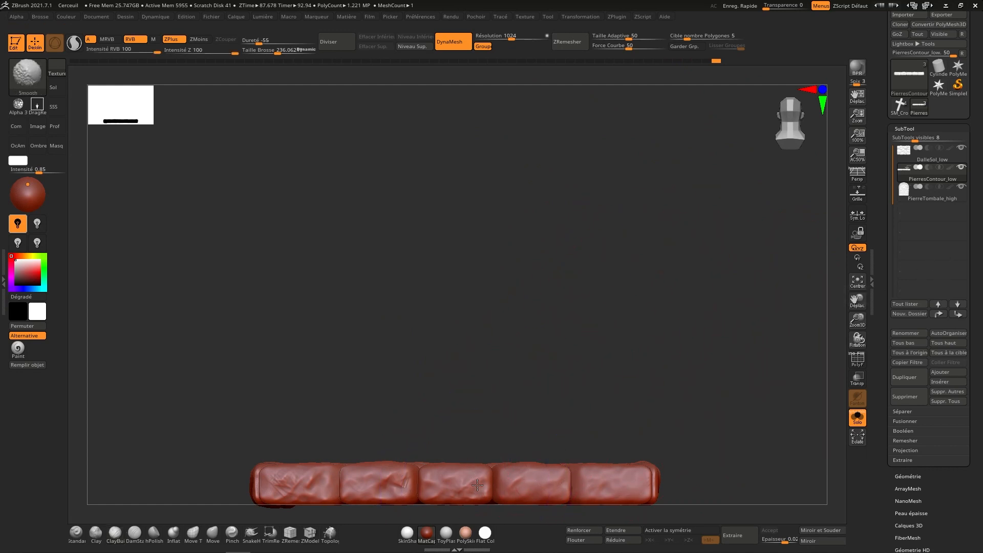
left_click_drag(399, 478, 405, 482, "shift")
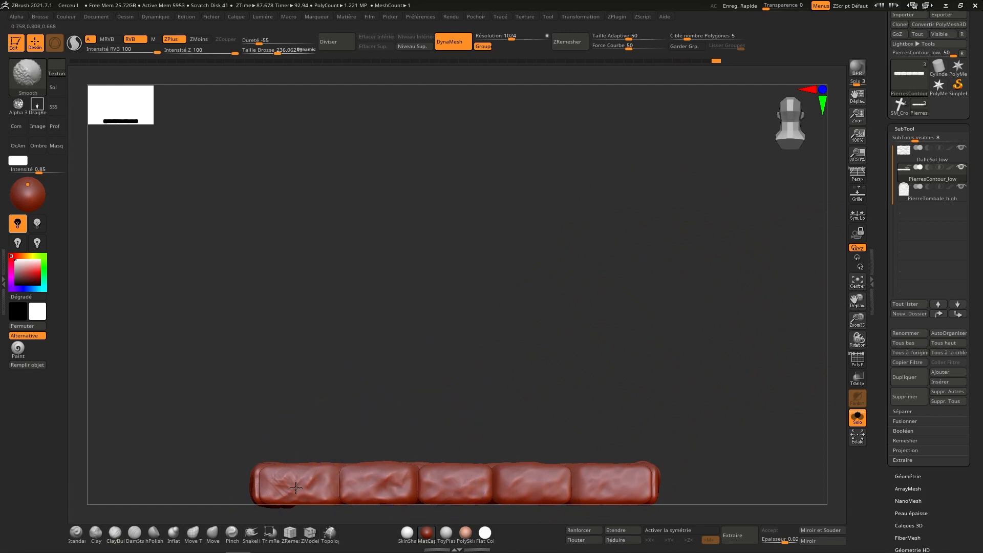
right_click_drag(454, 435, 460, 481)
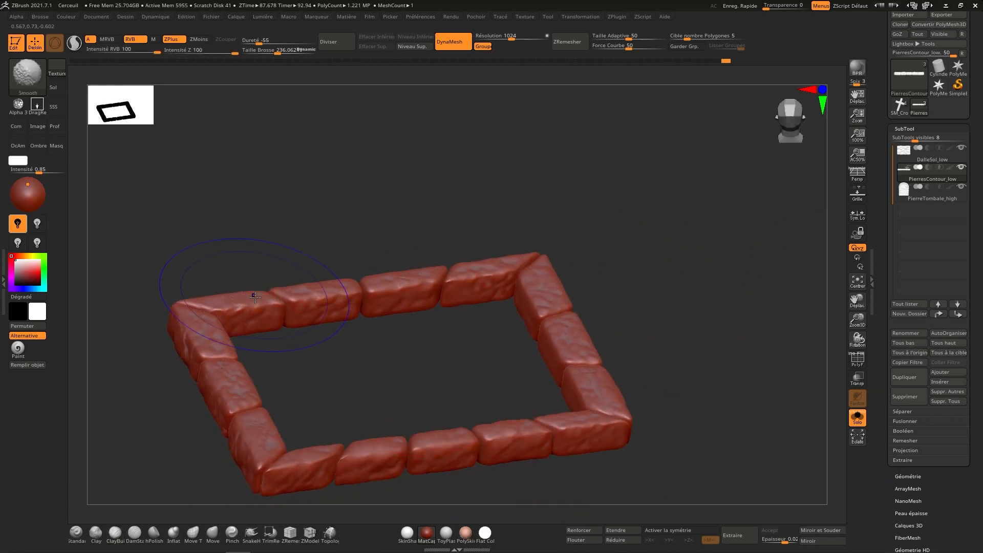
mouse_move(296, 344)
right_mouse_down()
mouse_move(425, 325)
mouse_move(464, 242)
right_mouse_up()
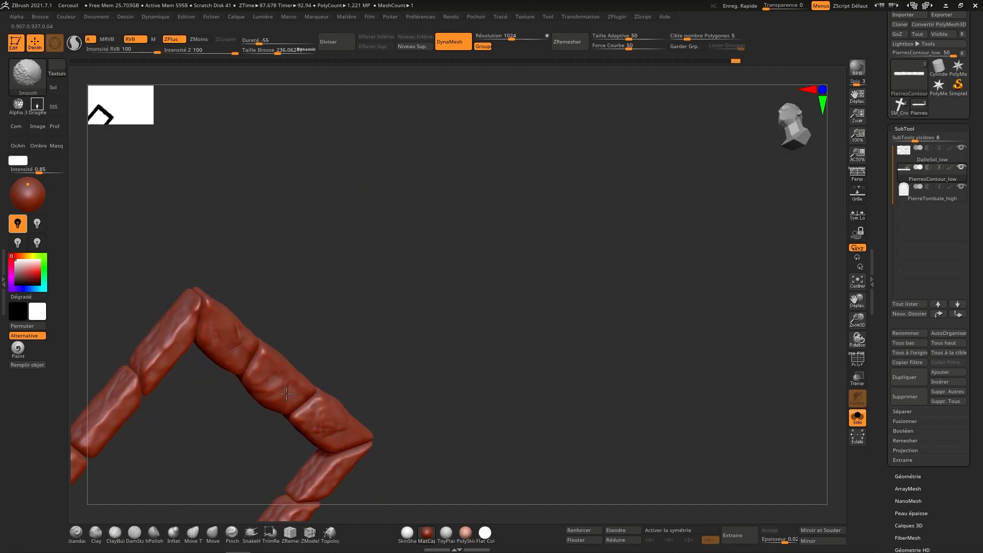
mouse_move(349, 447)
right_mouse_down("alt")
mouse_move(477, 264)
mouse_move(468, 252)
right_mouse_up("alt")
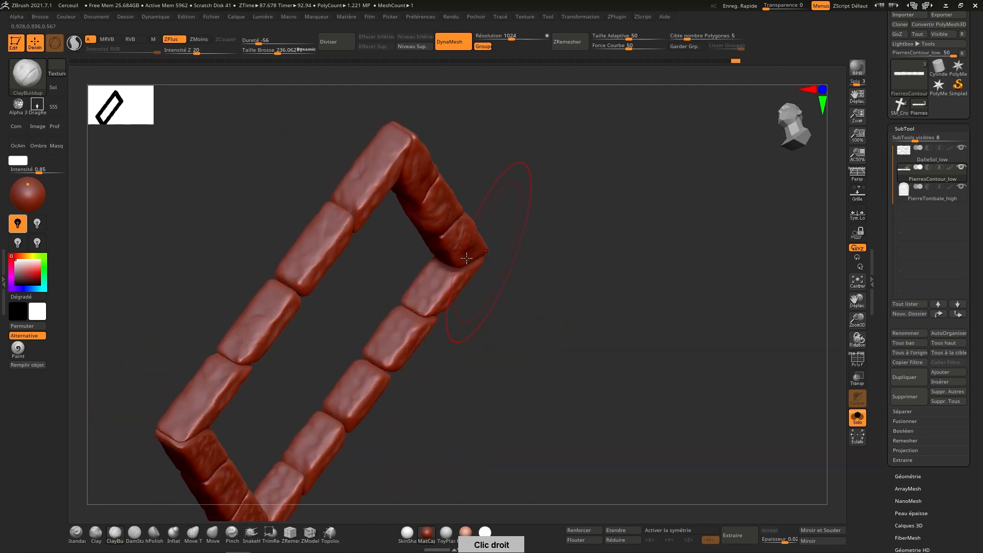
left_click_drag(289, 276, 302, 275, "shift")
right_click_drag(299, 355, 515, 305)
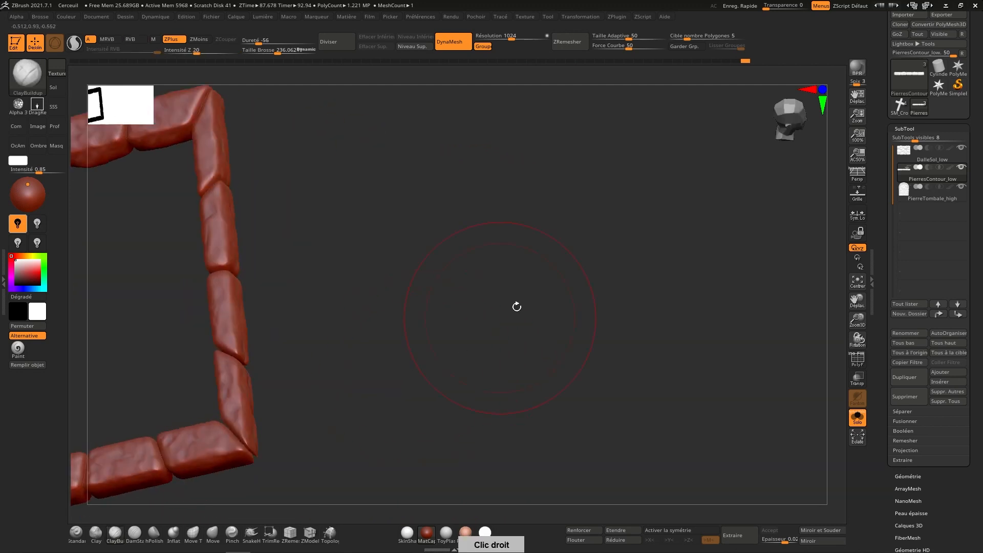
Decimate the PierresContour_low border stones with Decimation Master's 150k preset.
left_click(801, 125)
mouse_move(784, 120)
left_mouse_down()
mouse_move(795, 109)
mouse_move(803, 124)
left_mouse_up()
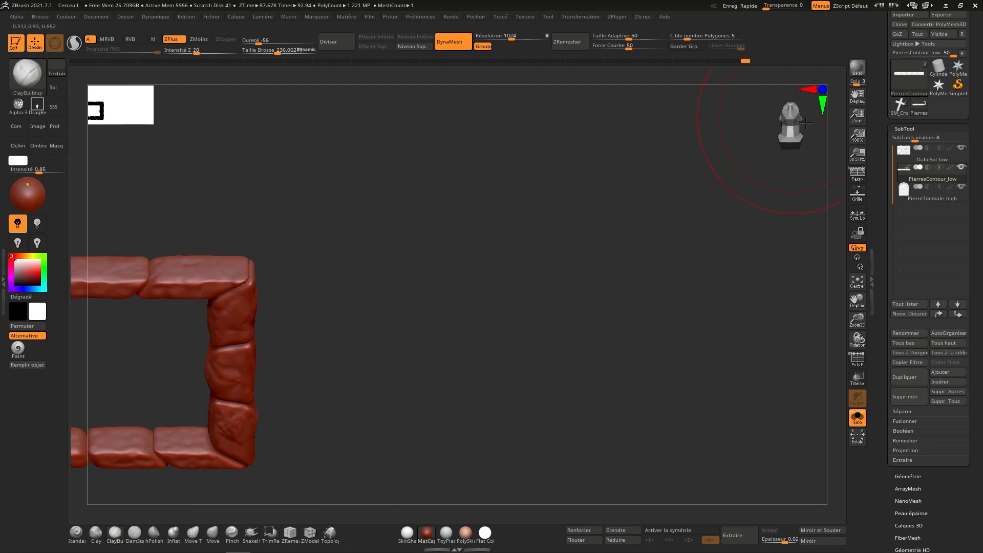
left_click(796, 130)
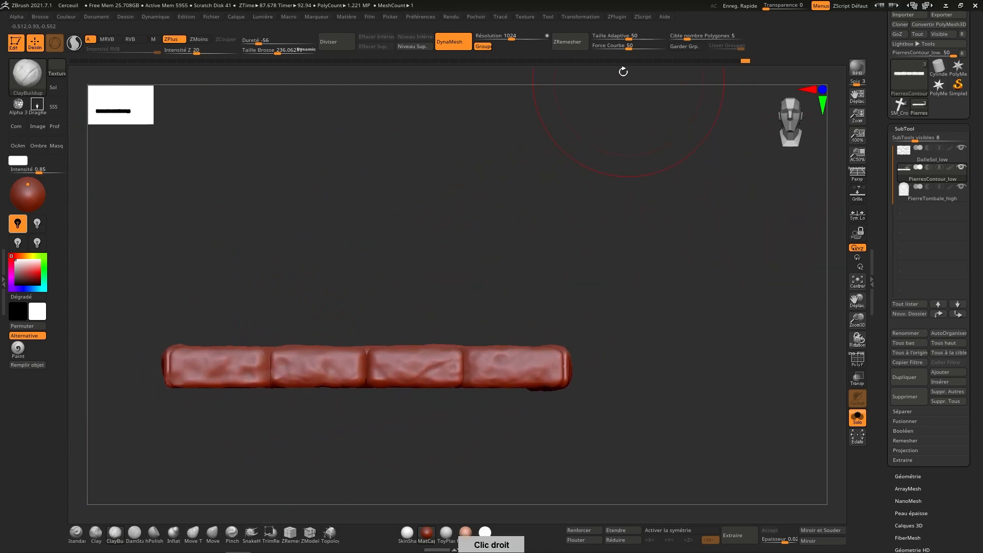
left_click(642, 17)
left_click(621, 16)
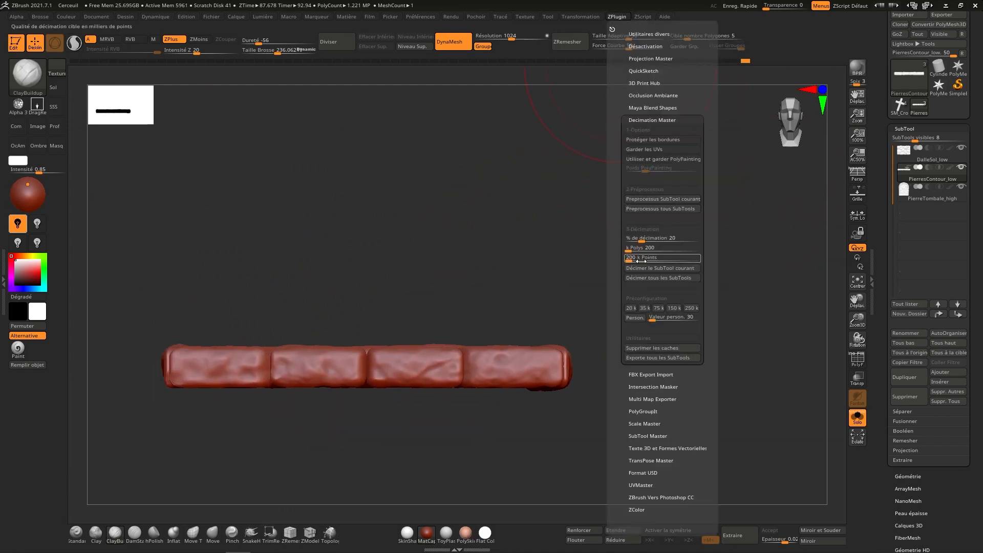
left_click(681, 268)
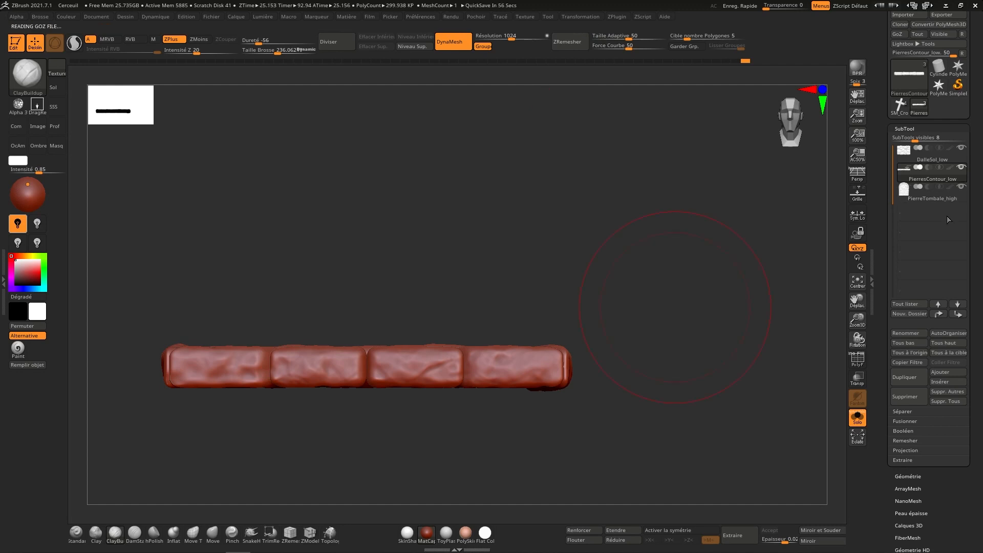
Rename the border stones subtool as PierresContour_high.
left_click(914, 333)
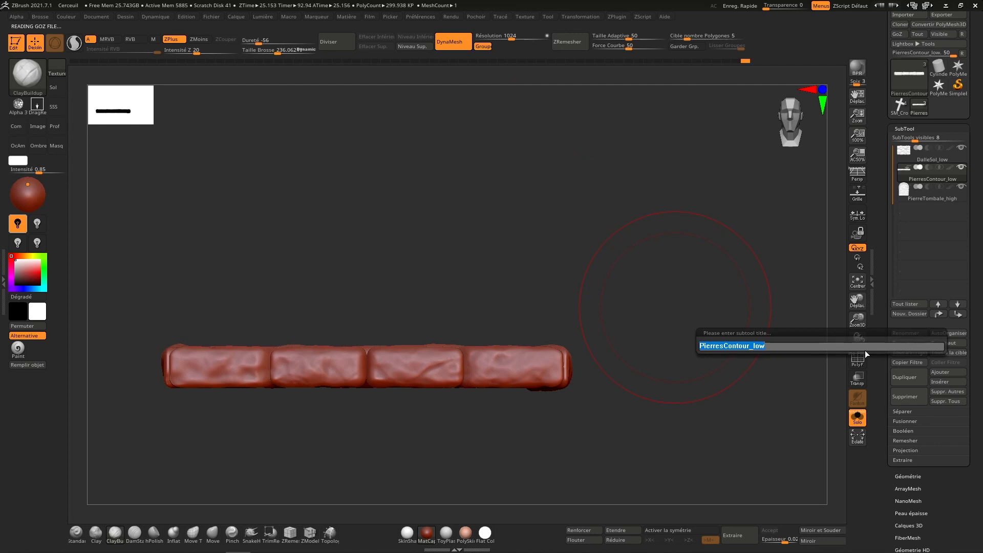
key("BackSpace")
key("BackSpace")
key("BackSpace")
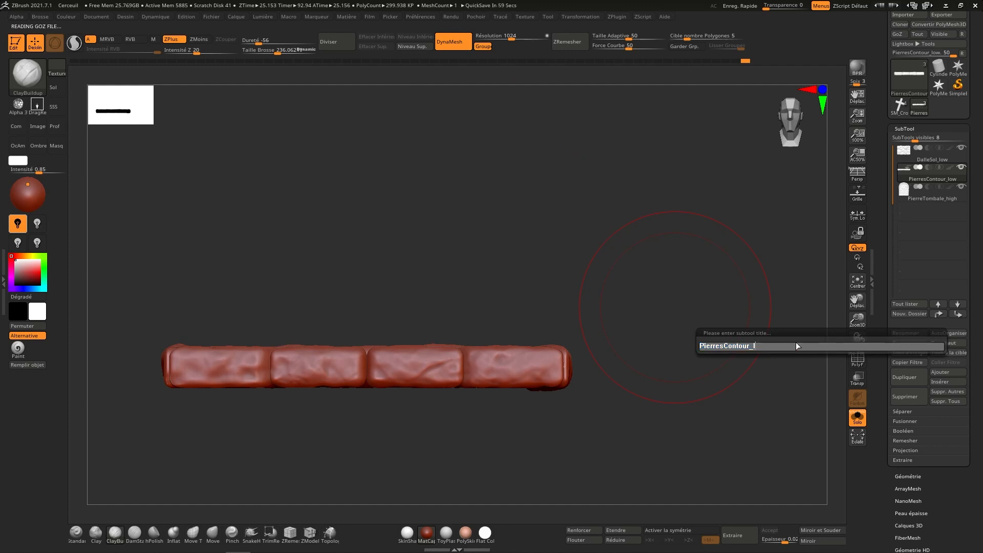
type("high")
key("Return")
Switch to the DalleSol_low subtool and check the total and active point counts.
key("alt+Up")
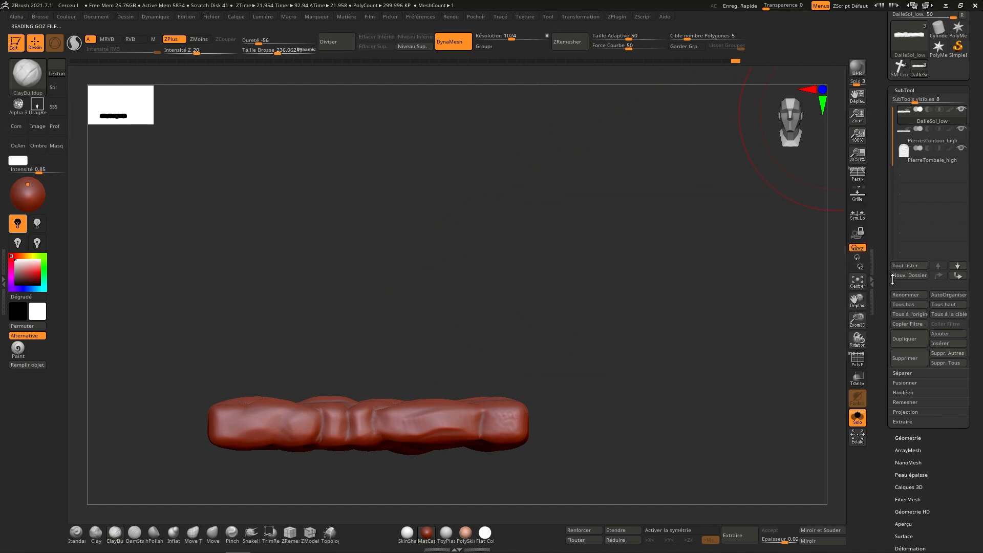
left_click(872, 280)
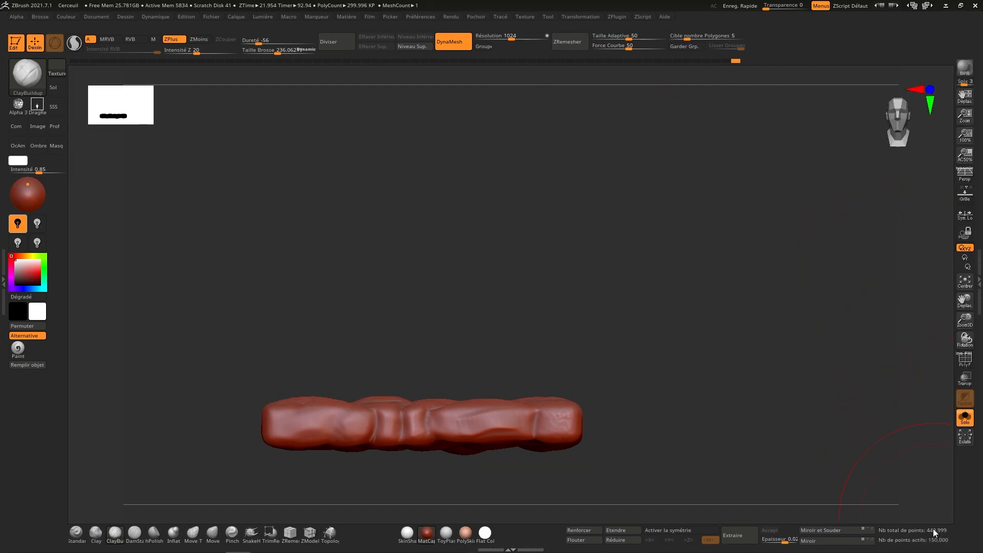
left_click(979, 280)
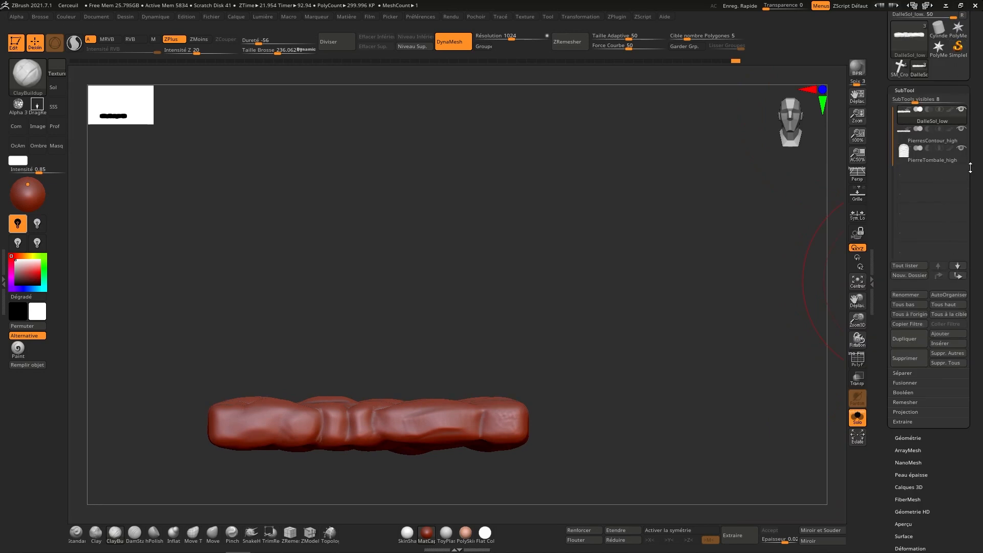
Start a mesh export in FBX format and browse to the Ressources Halloween Stylized/01 - Blend/Export/Substance folder.
scroll(971, 168, "up", 3)
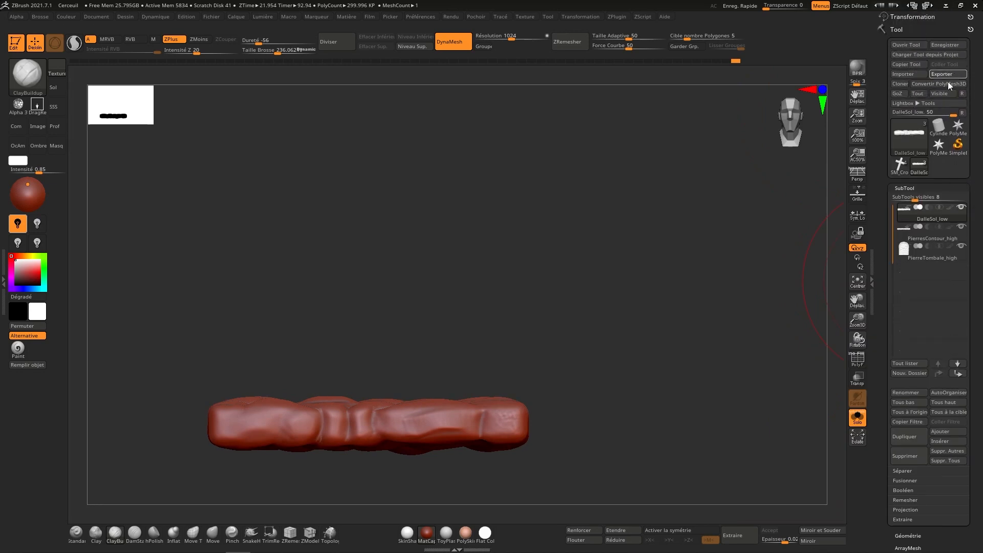
left_click(947, 75)
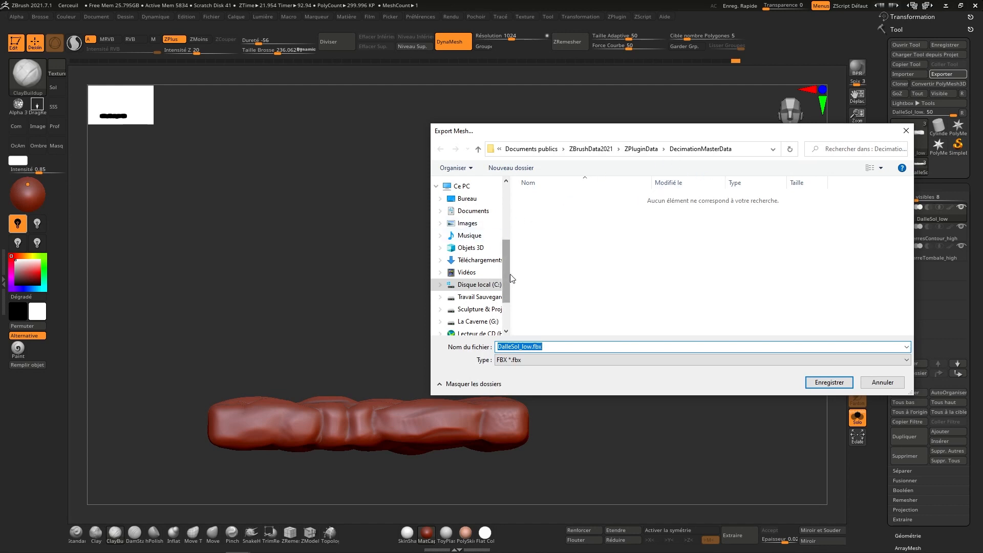
left_click_drag(508, 271, 512, 229)
left_click(475, 231)
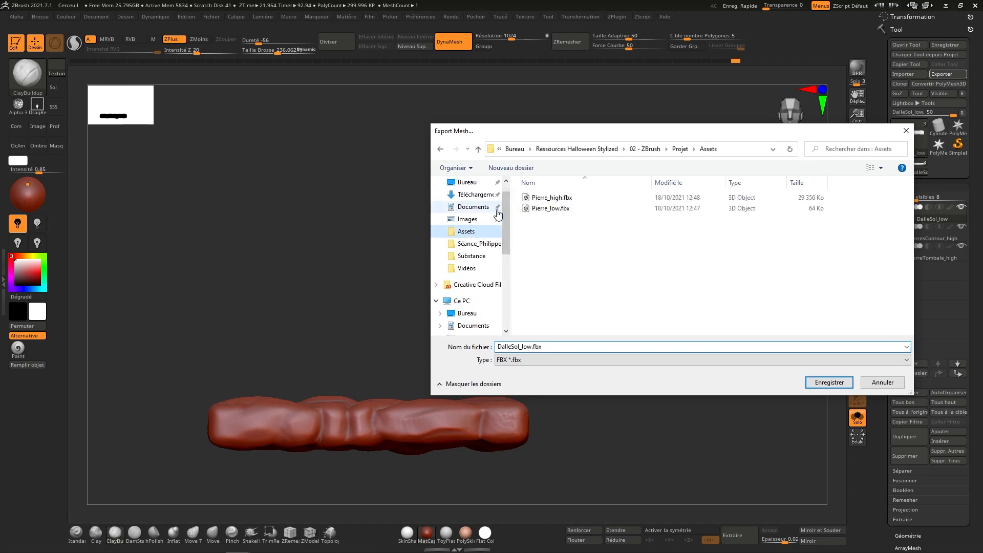
left_click(614, 149)
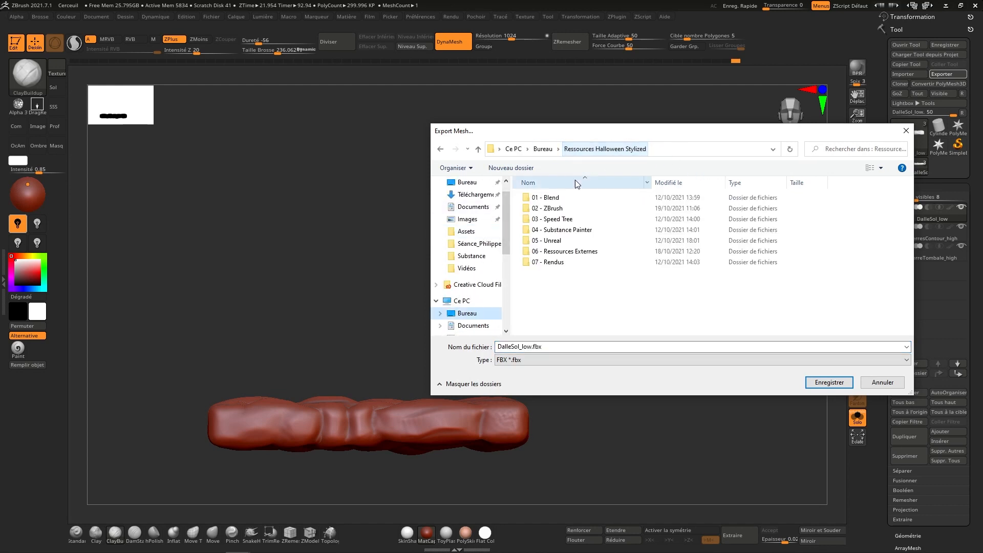
double_click(548, 198)
double_click(550, 220)
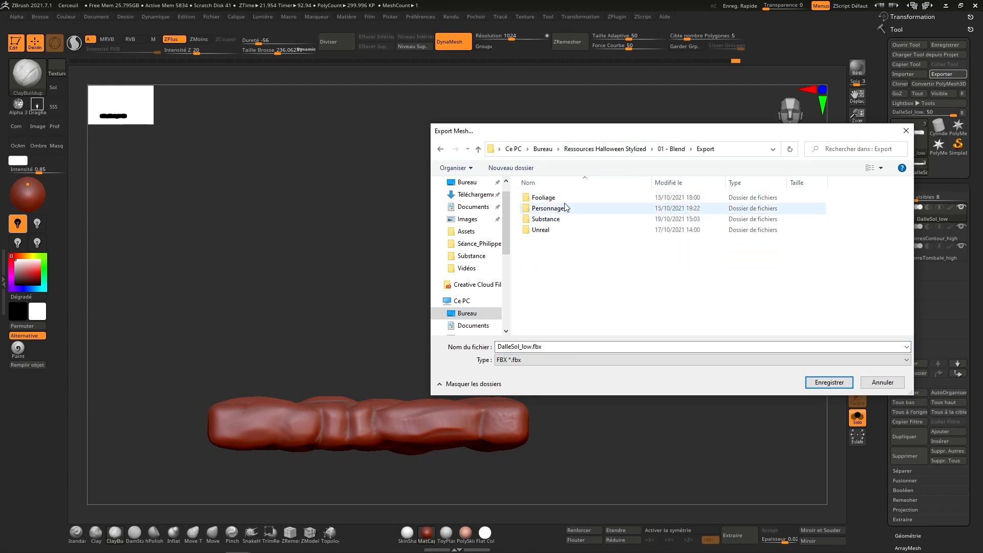
left_click(558, 219)
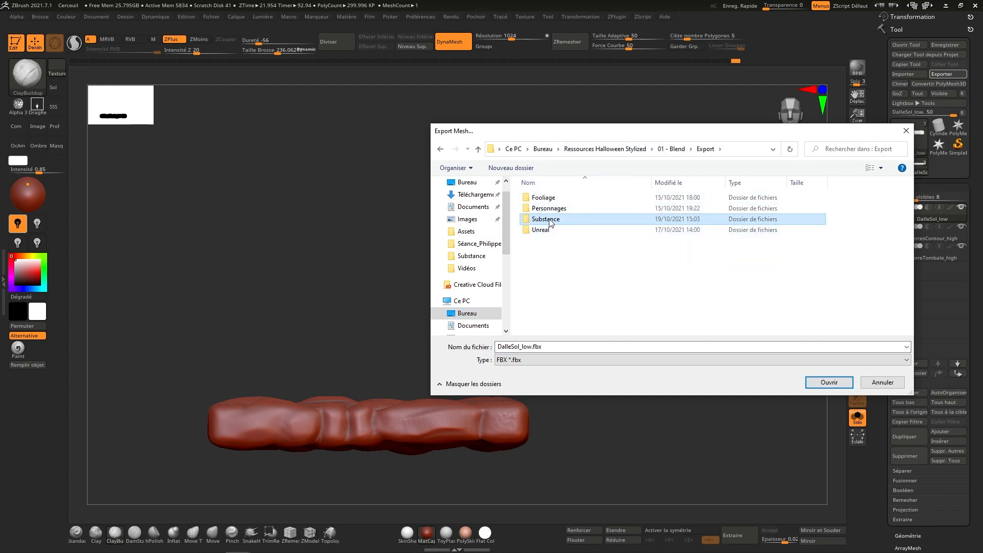
double_click(551, 220)
Export all subtools as binary FBX 2020, overwriting SM_PierreTombaleSubstance_high.fbx.
scroll(910, 219, "down", 1)
scroll(910, 219, "down", 3)
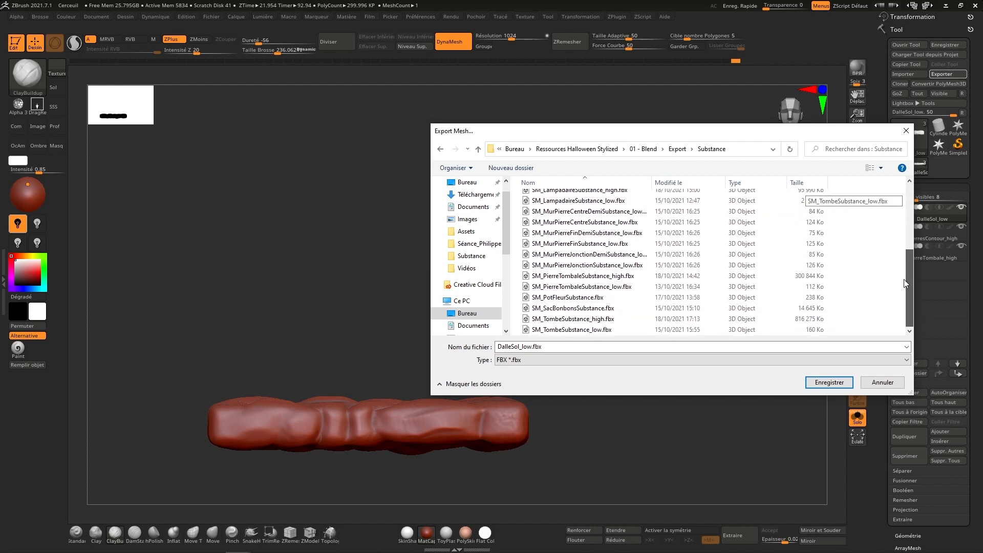
left_click(611, 276)
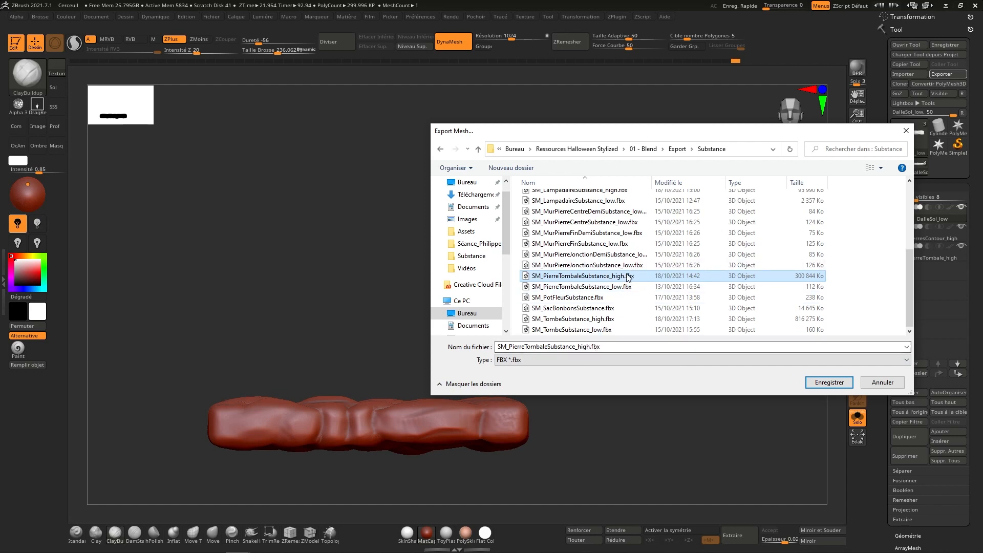
left_click(826, 383)
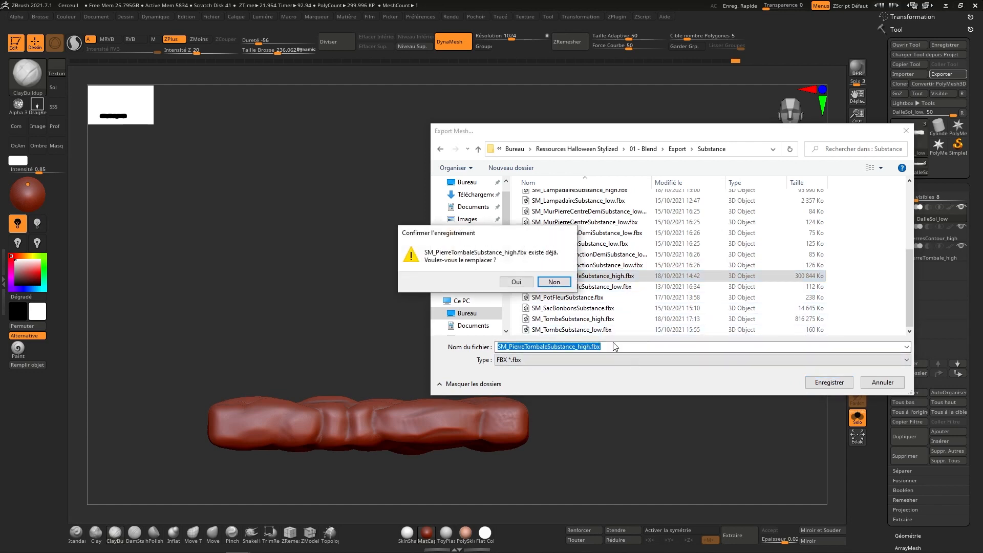
left_click(530, 280)
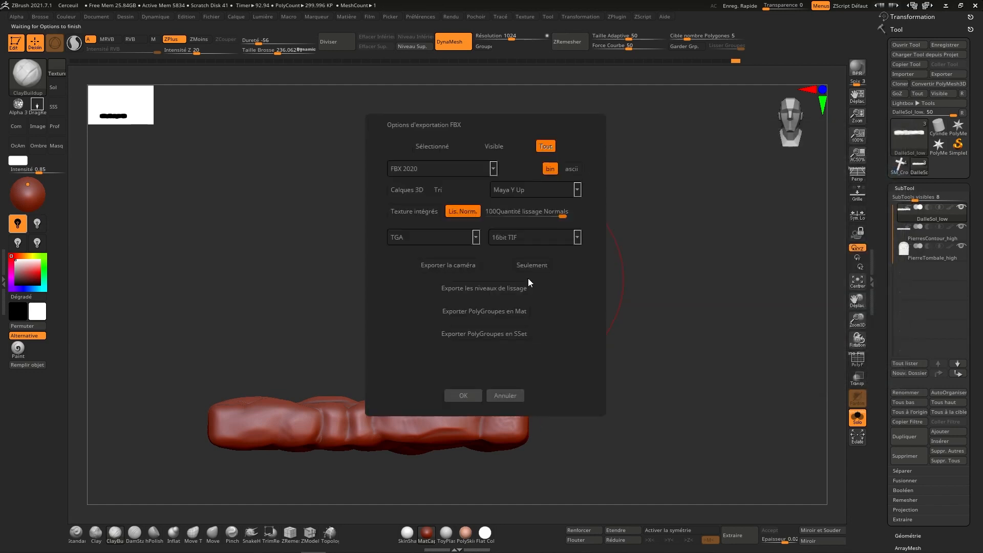
left_click(474, 396)
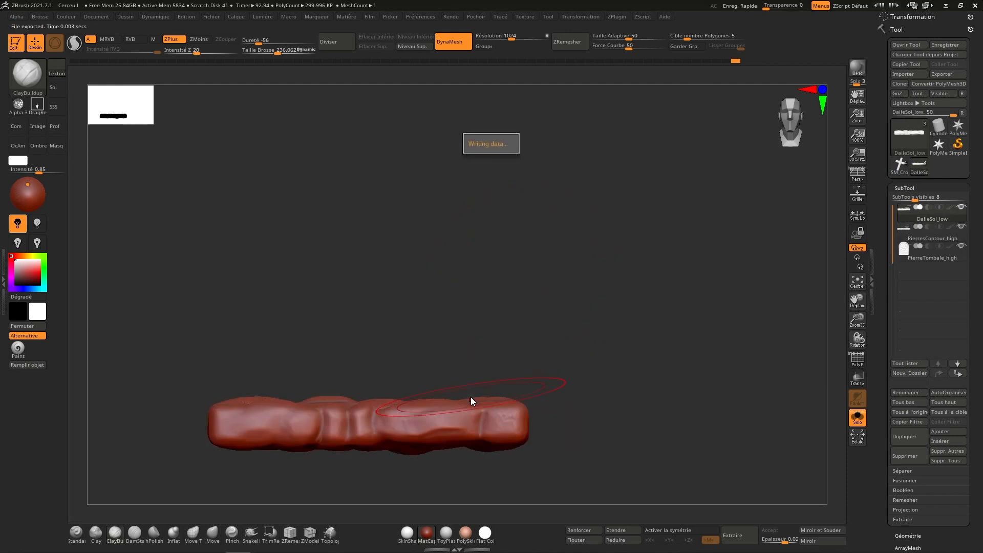